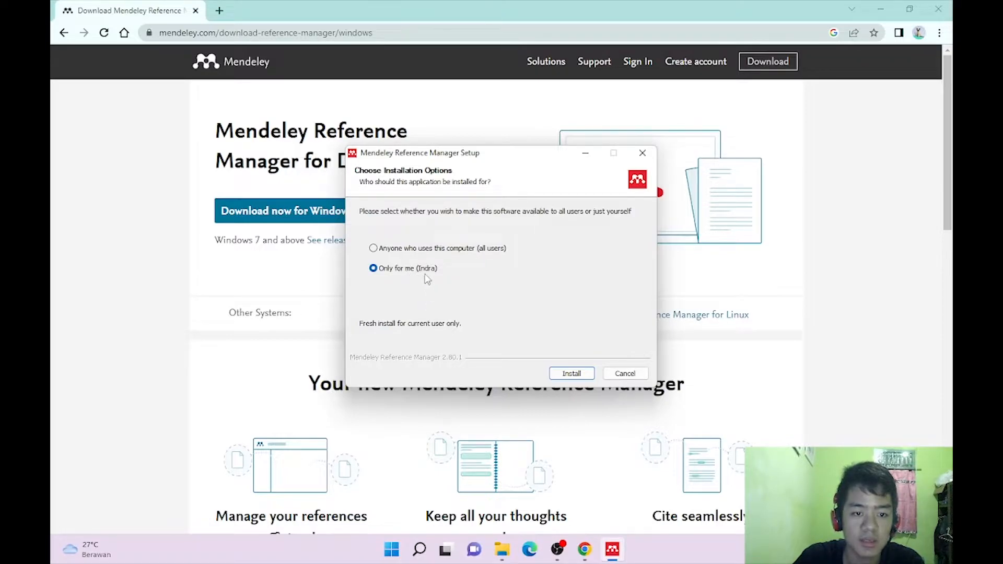
Install Mendeley Reference Manager for the current user only and finish with 'Run' ticked.
left_click(572, 374)
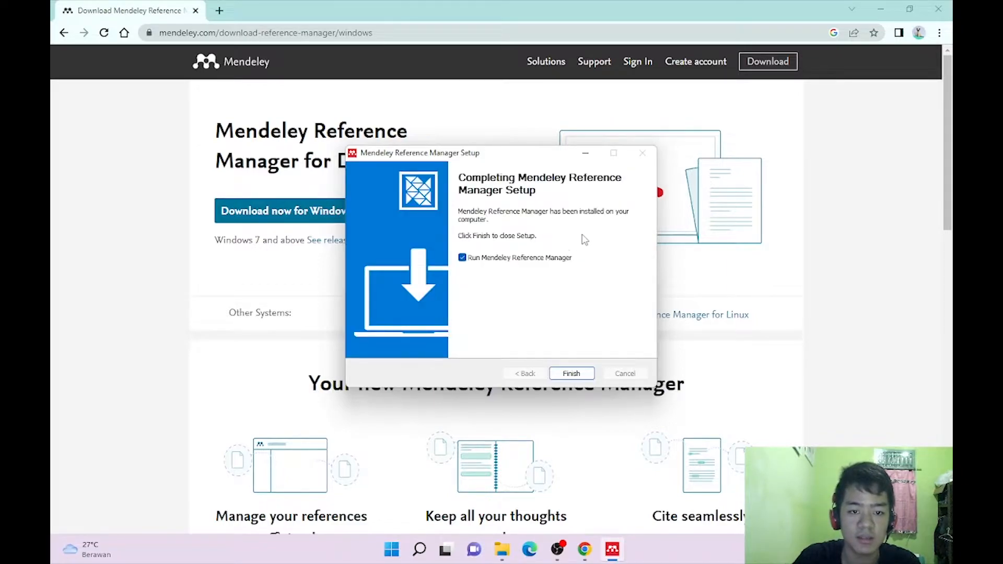
left_click(566, 374)
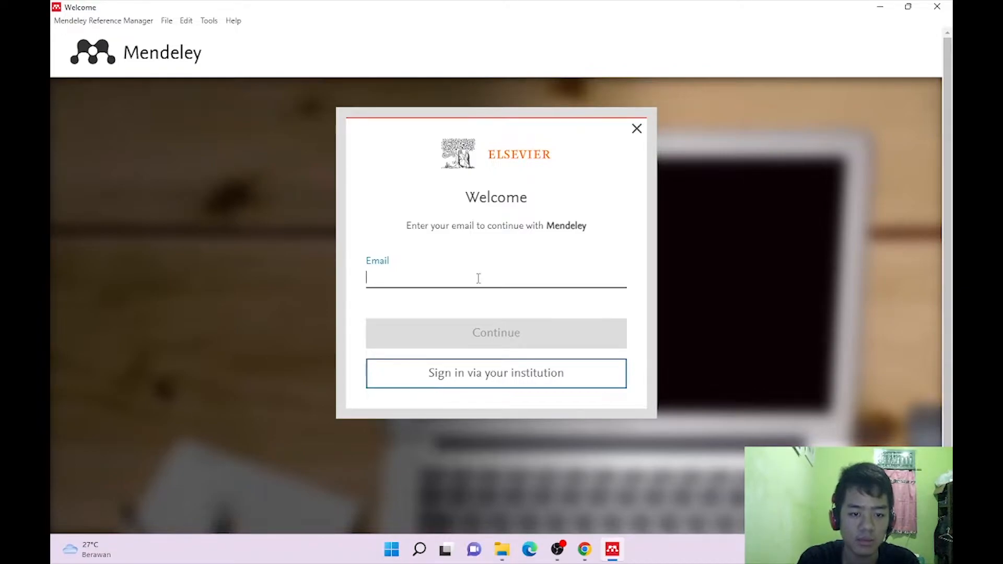
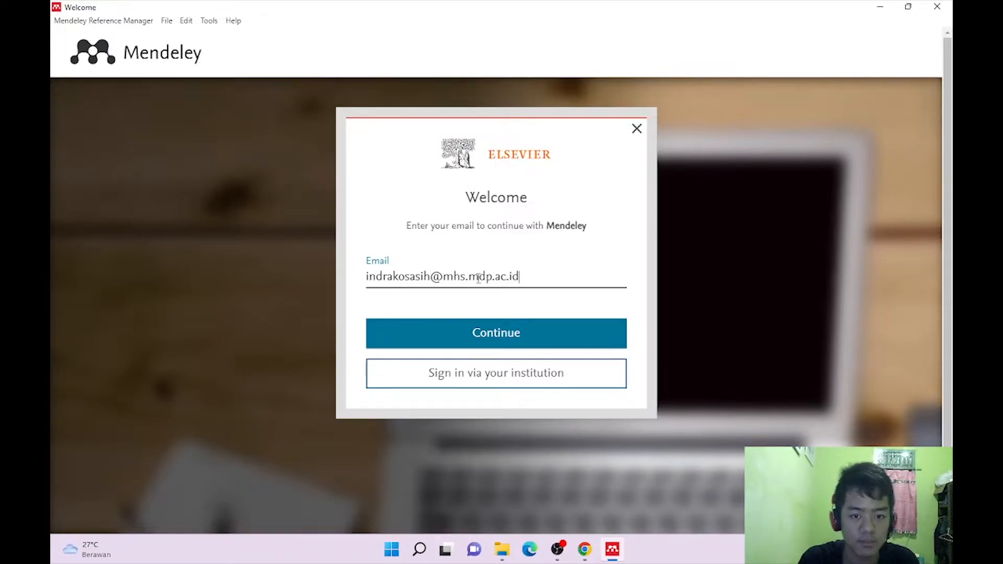
Sign in with the account e-mail and password, correcting a mistyped password.
key("Return")
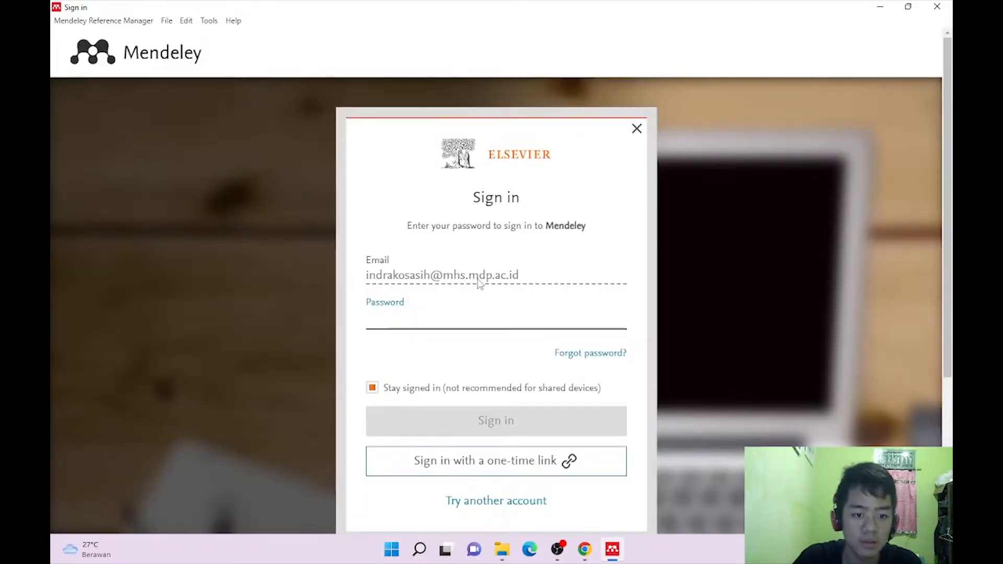
scroll(485, 344, "down", 1)
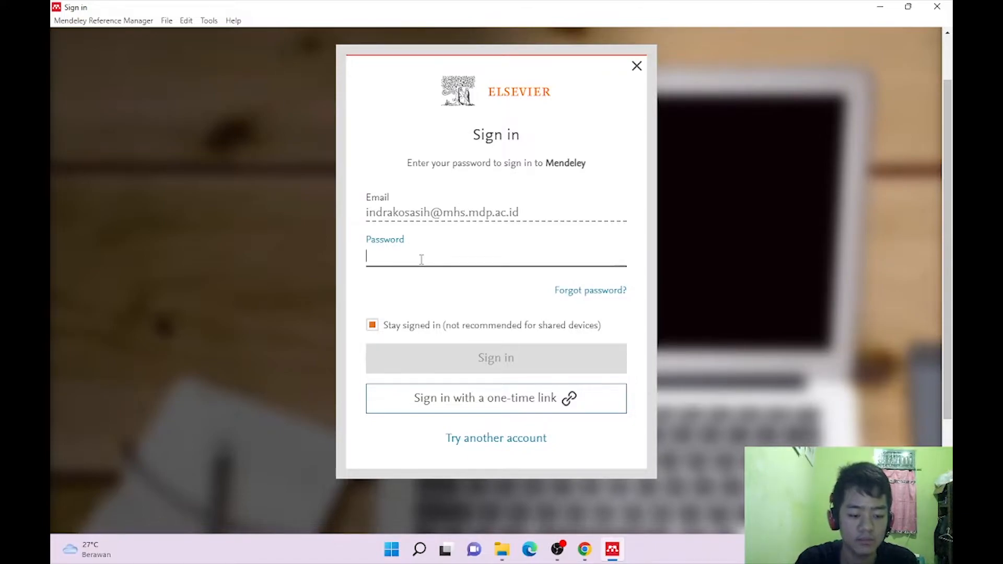
type("***")
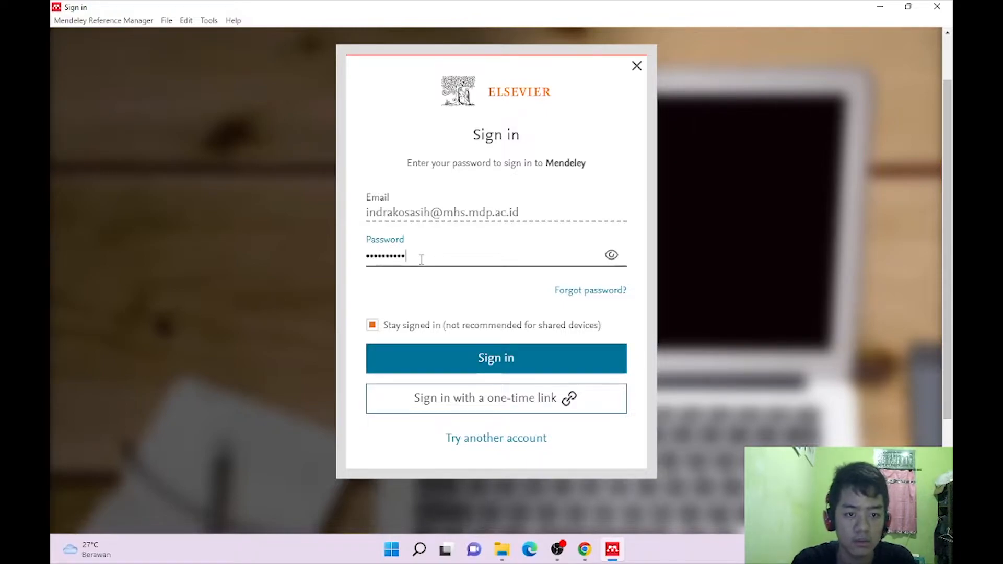
key("BackSpace")
key("BackSpace")
key("BackSpace")
key("BackSpace")
key("BackSpace")
key("BackSpace")
key("BackSpace")
key("BackSpace")
key("BackSpace")
key("BackSpace")
type("****")
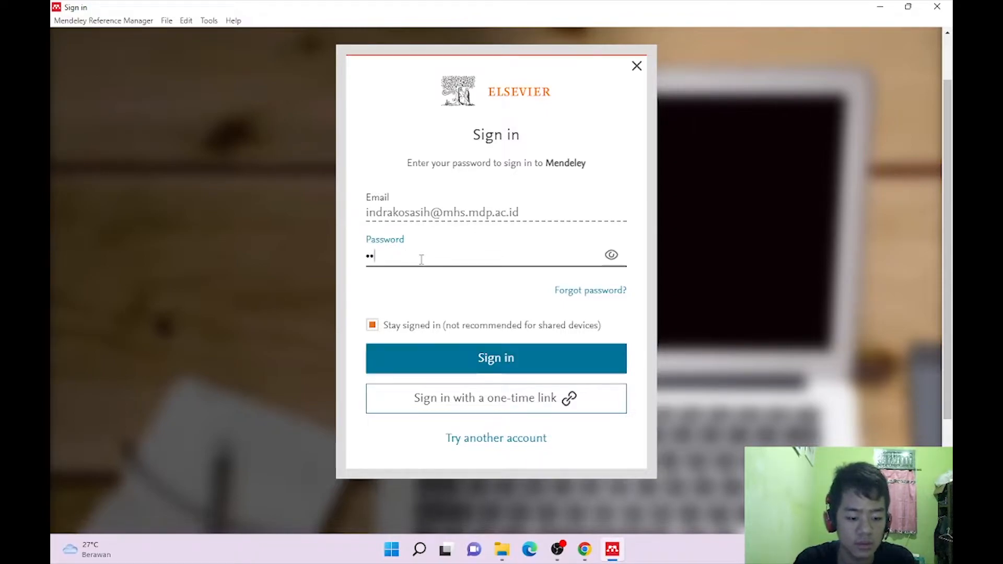
type("***")
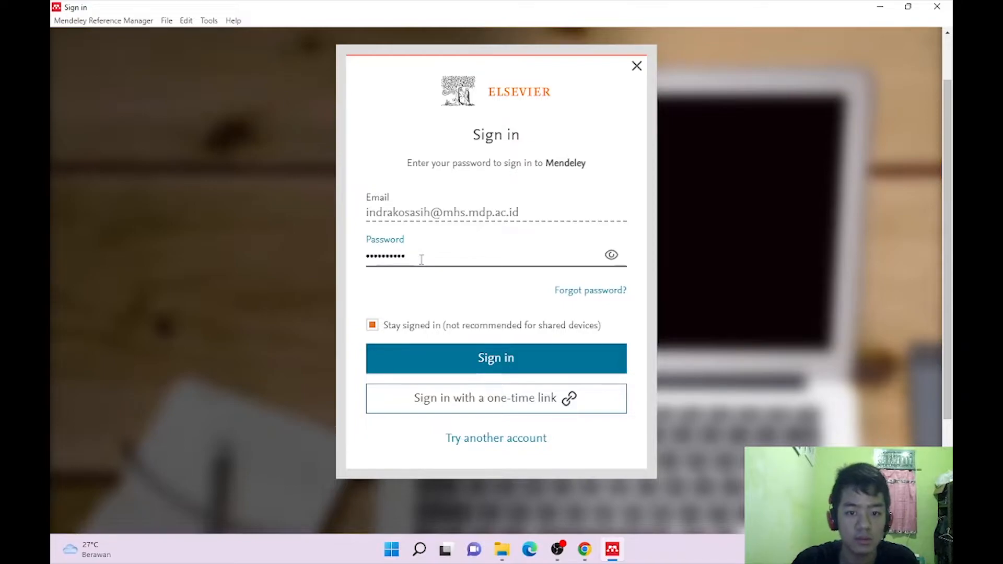
left_click(471, 358)
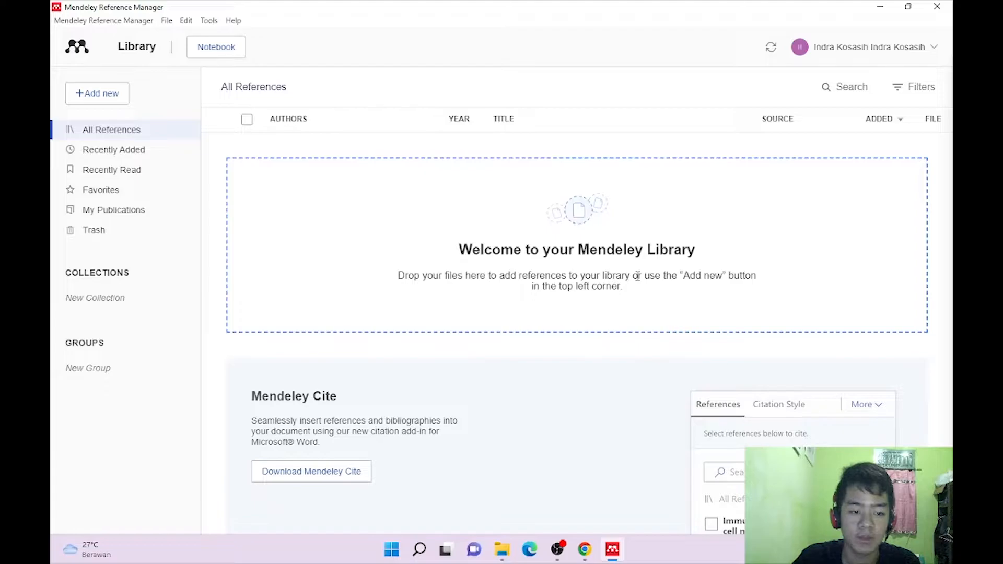
Open the Contoh Jurnal folder on Local Disk (E:) in File Explorer.
mouse_move(504, 558)
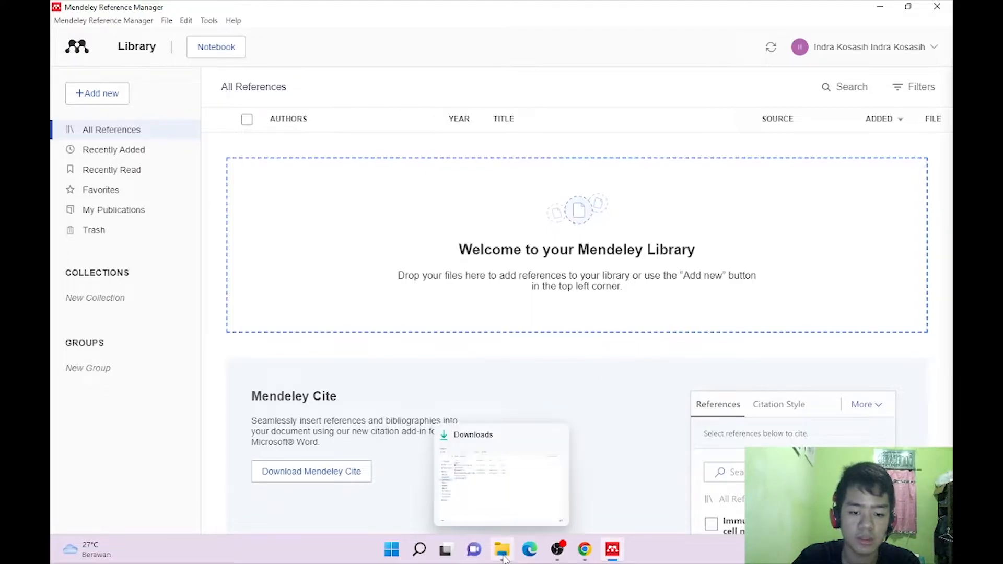
left_click(504, 558)
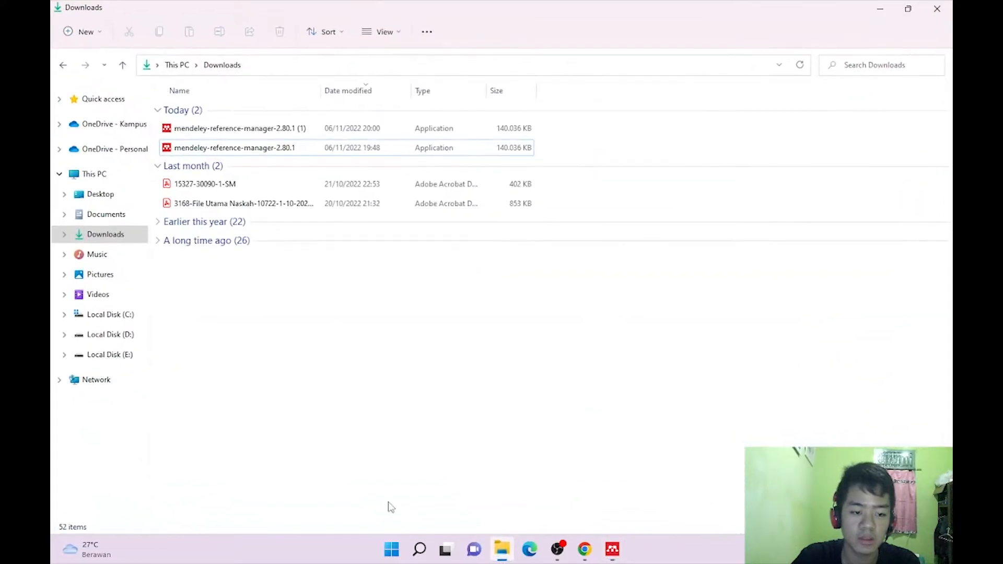
left_click(112, 361)
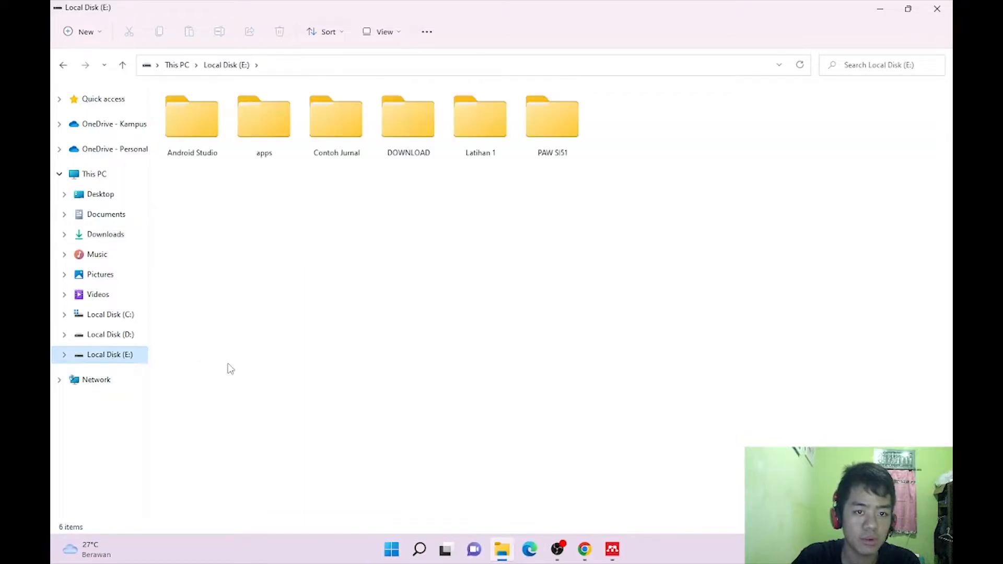
double_click(355, 140)
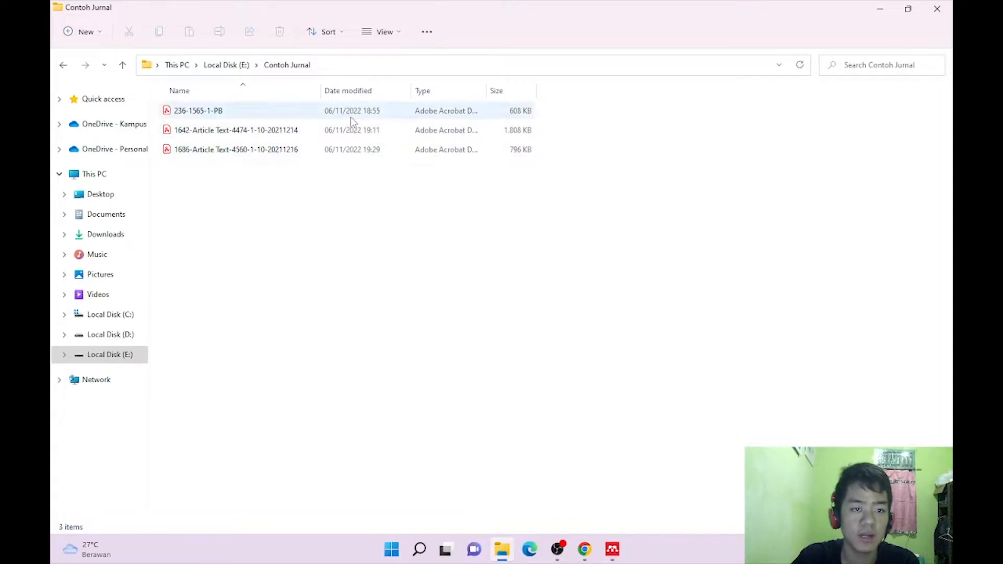
left_click(585, 550)
Search the web for 'google scholar' in a new tab and open scholar.google.com.
left_click(219, 11)
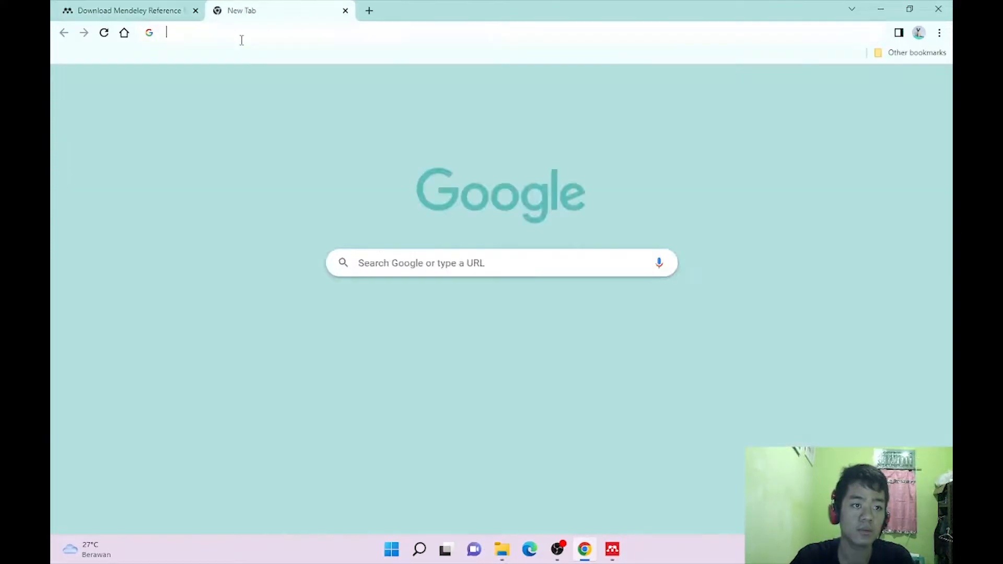
type("goo")
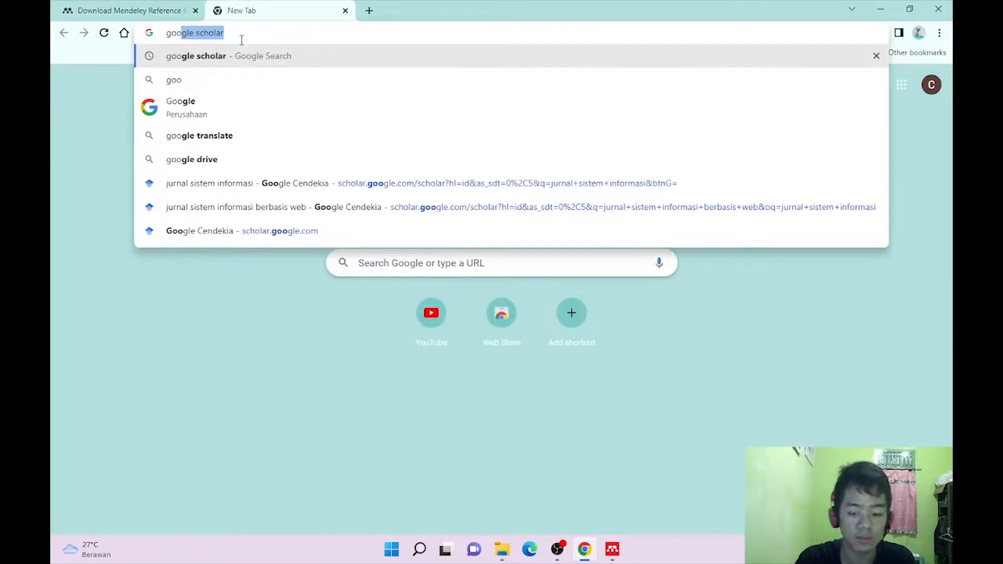
type("gle scholar")
key("Return")
left_click(224, 184)
Search Scholar for 'jurnal sistem informasi berbasis web' and look over the results.
left_click(466, 179)
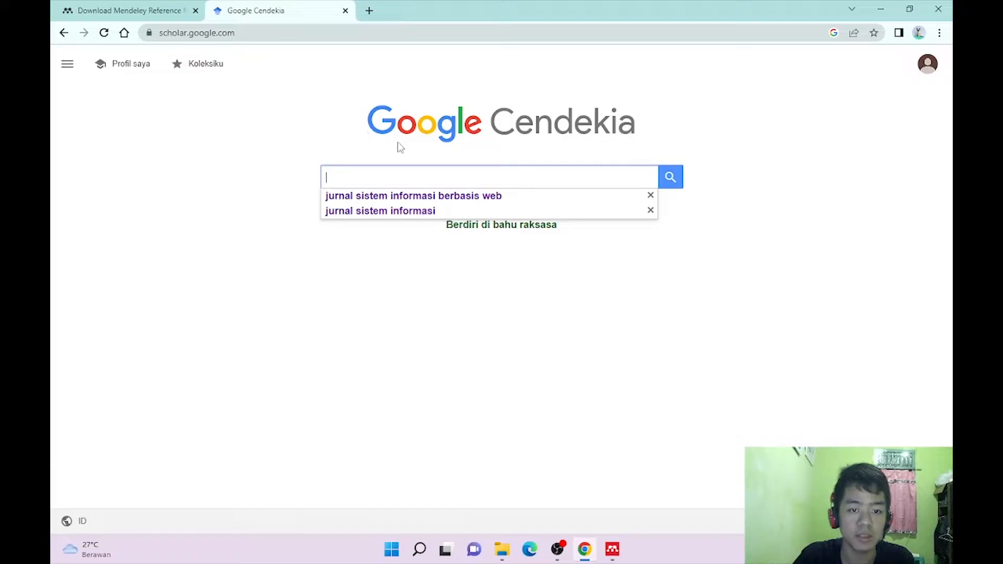
left_click(421, 202)
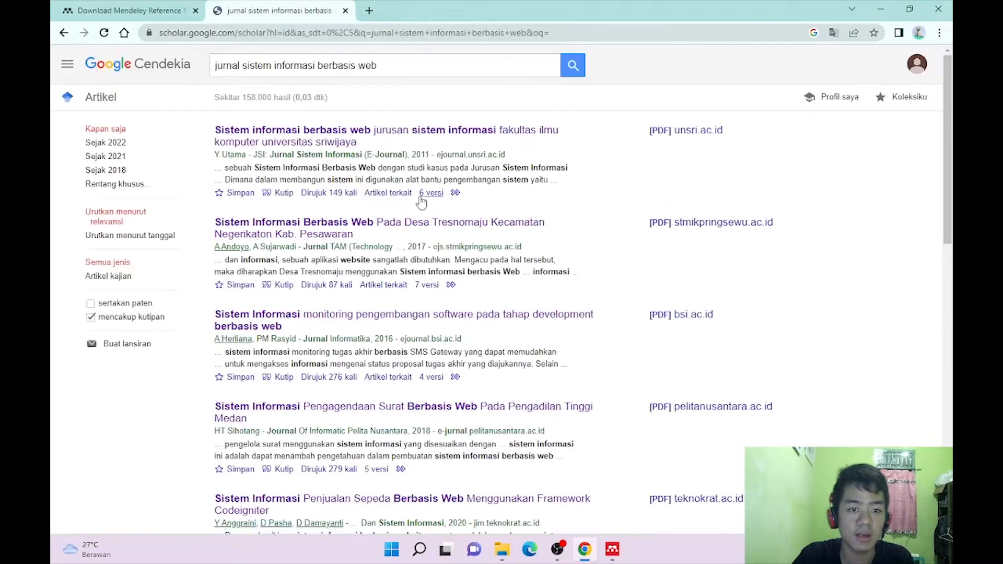
scroll(434, 152, "down", 2)
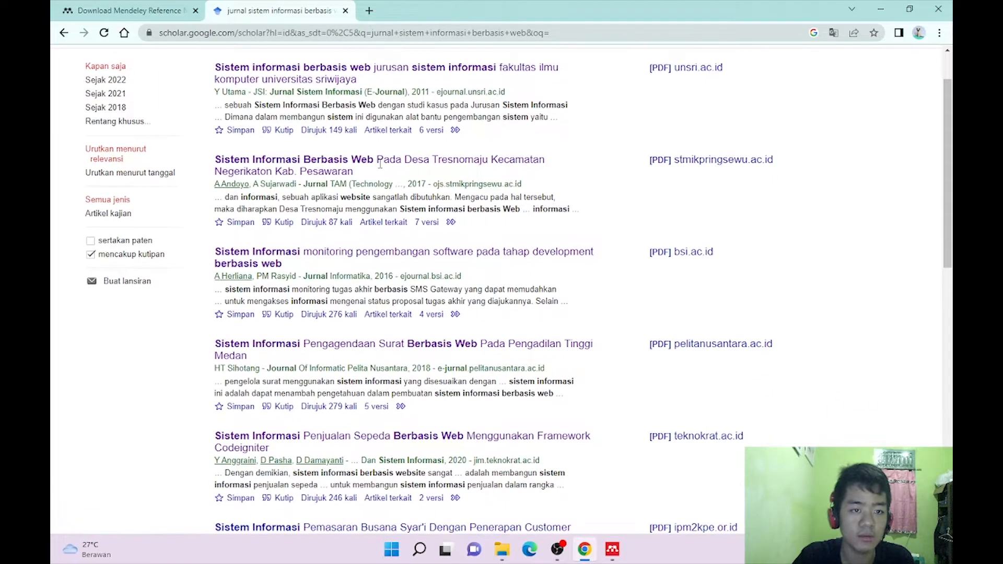
scroll(366, 365, "down", 2)
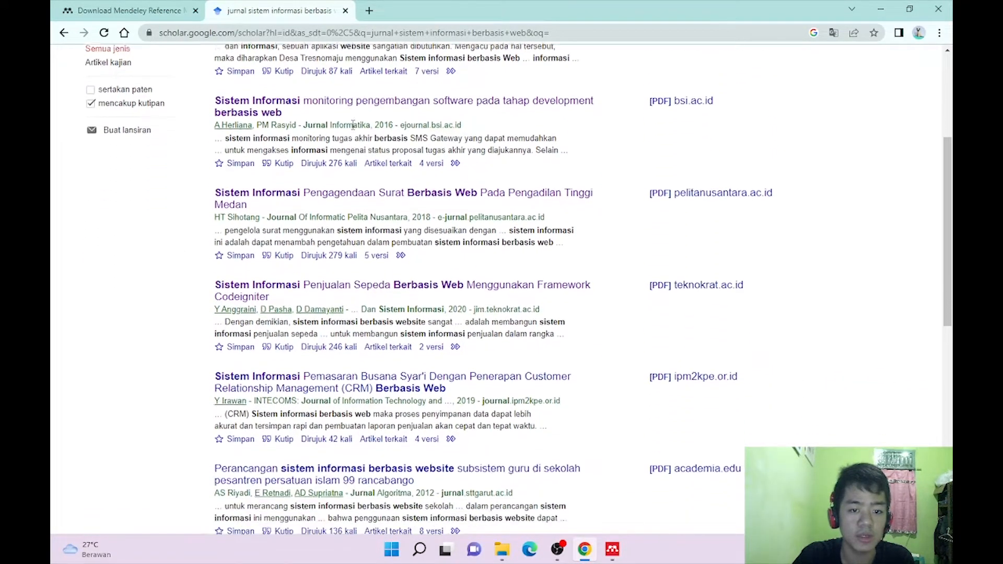
scroll(502, 470, "up", 4)
left_click(502, 549)
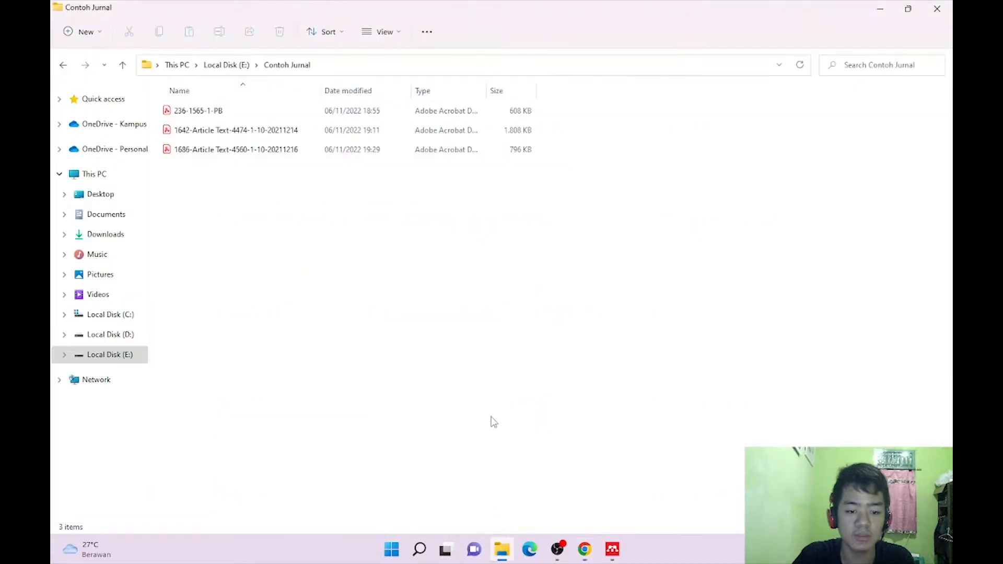
Shrink the Contoh Jurnal window, minimize Chrome and move the folder to the lower right.
left_click(909, 9)
left_click(881, 9)
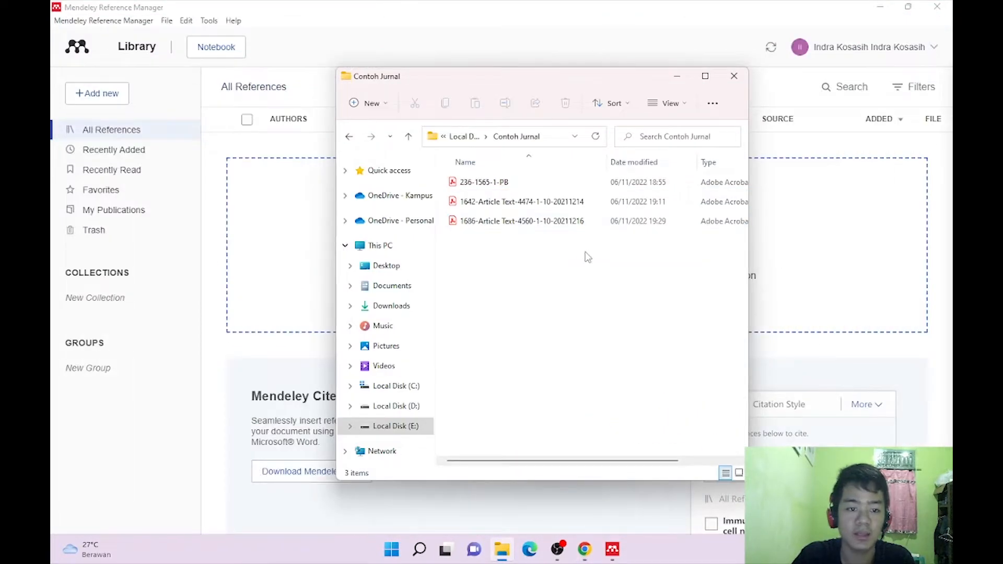
left_click_drag(526, 73, 686, 297)
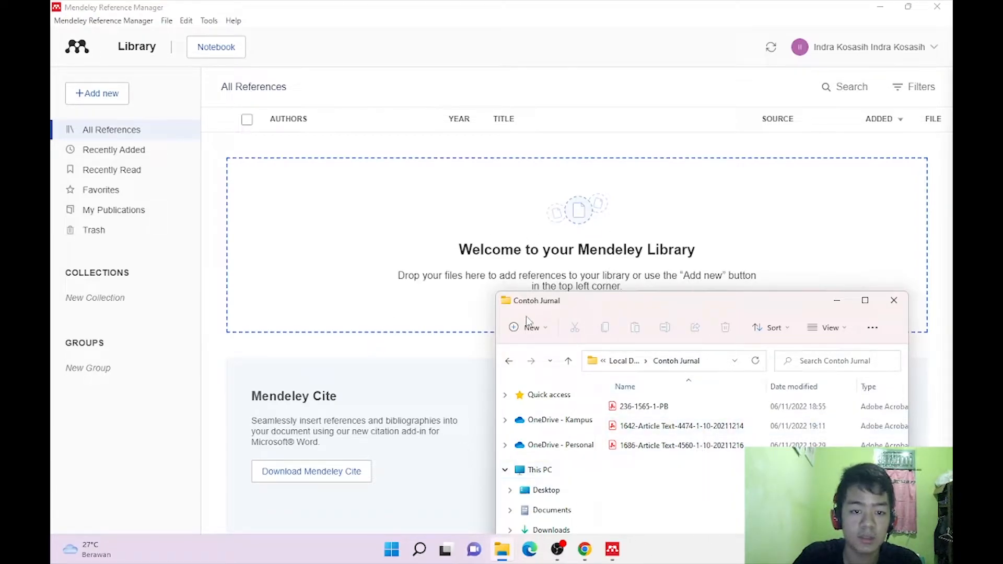
From Mendeley's Tools menu, choose Install Mendeley Cite for Microsoft Word.
left_click(384, 142)
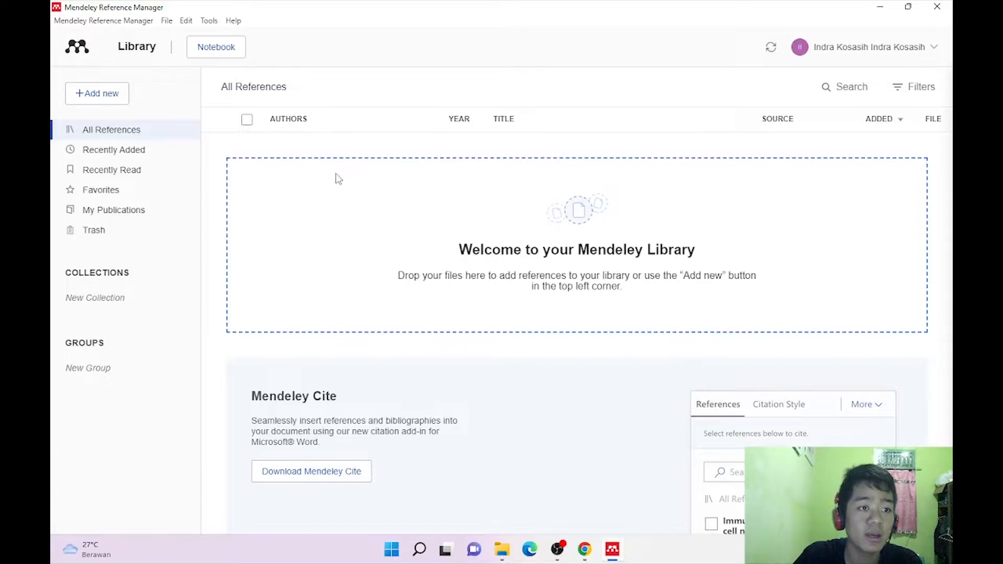
left_click(209, 20)
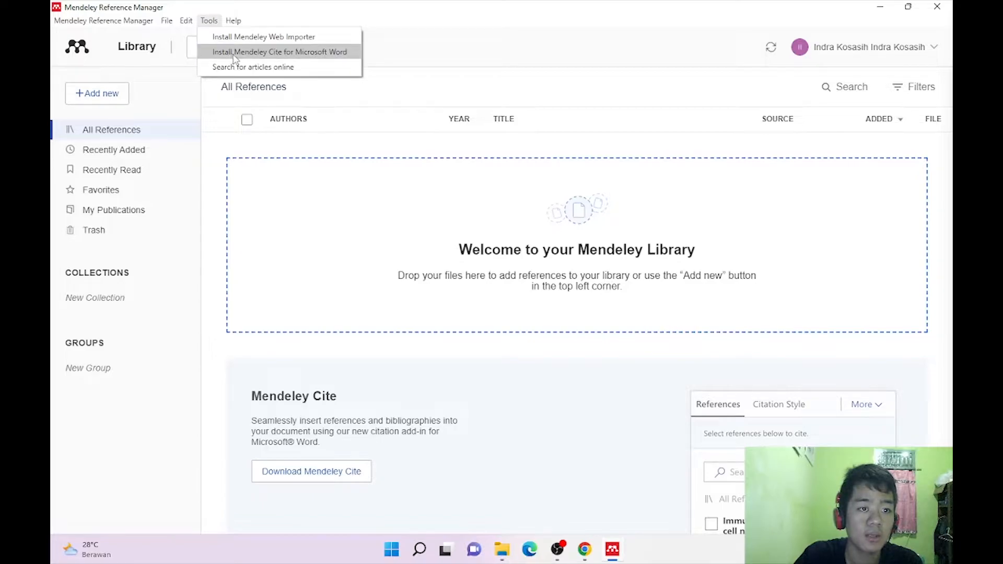
left_click(271, 53)
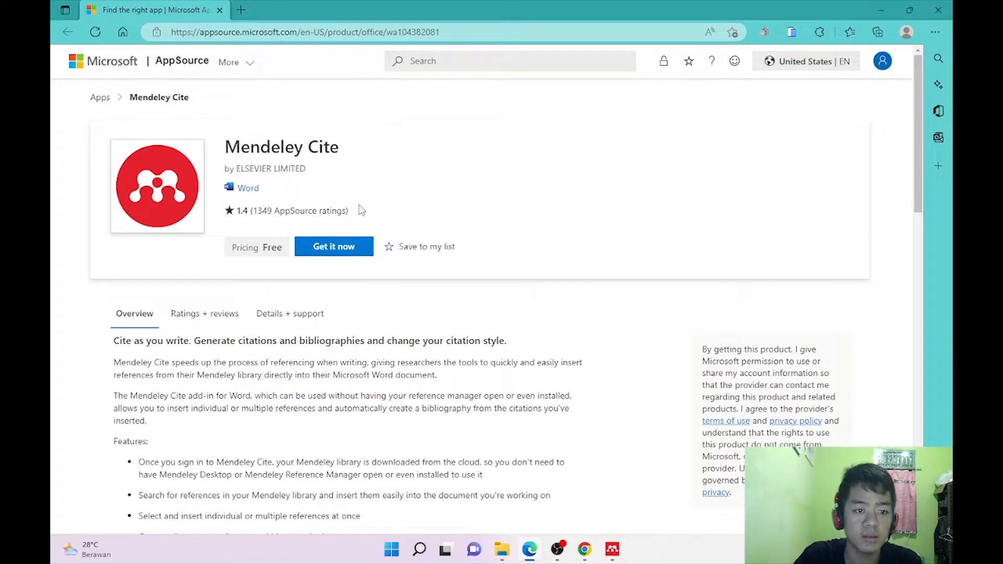
Get the free Mendeley Cite add-in on AppSource and open it in Word.
left_click(345, 253)
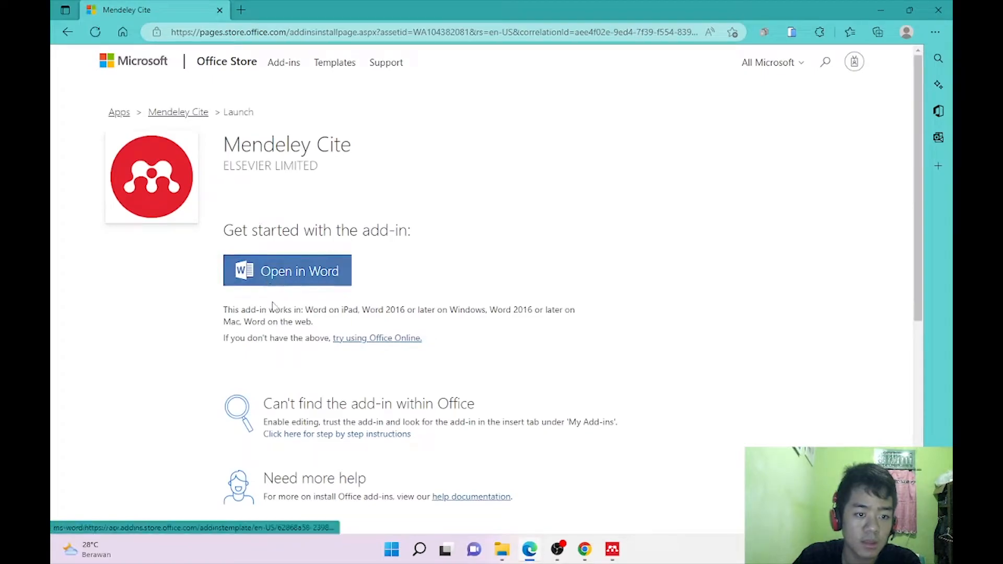
left_click(285, 277)
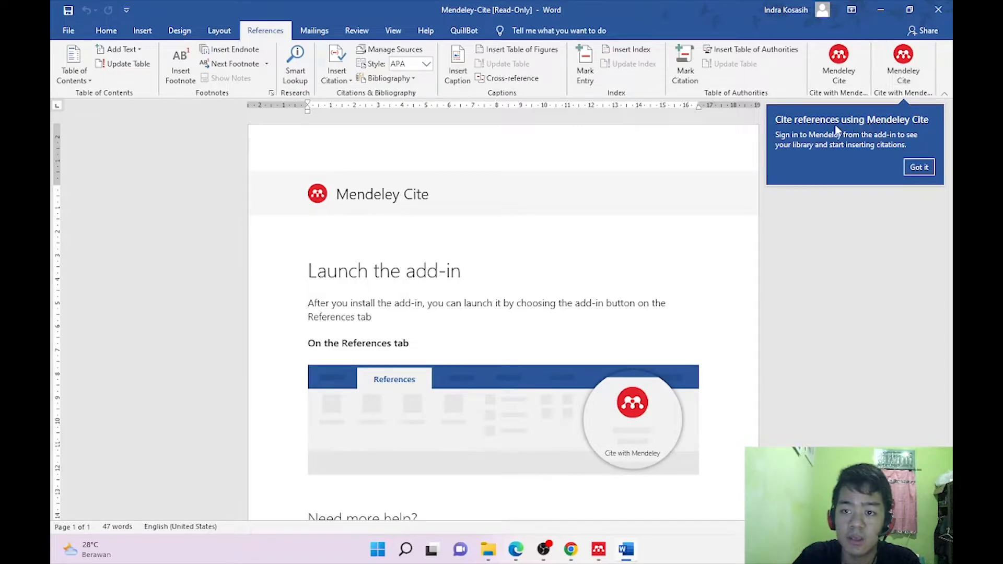
Close the Mendeley Cite guide and start a new blank Word document.
left_click(919, 168)
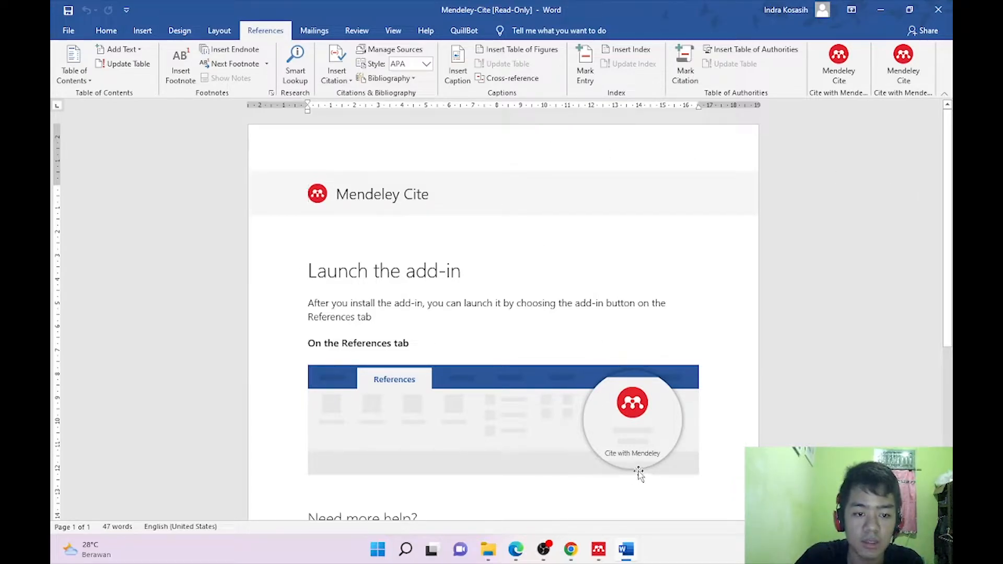
left_click(939, 9)
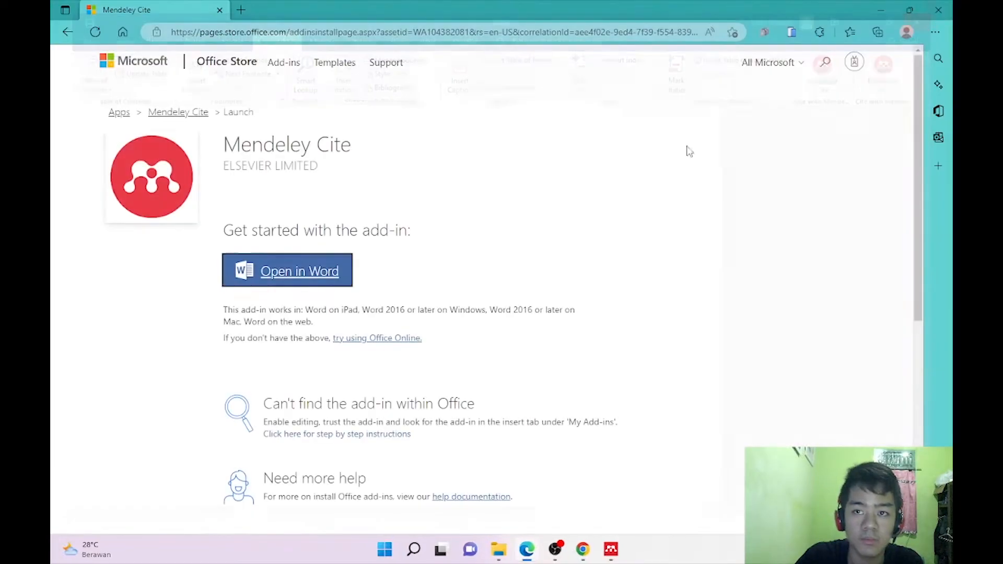
left_click(414, 550)
type("word")
key("Return")
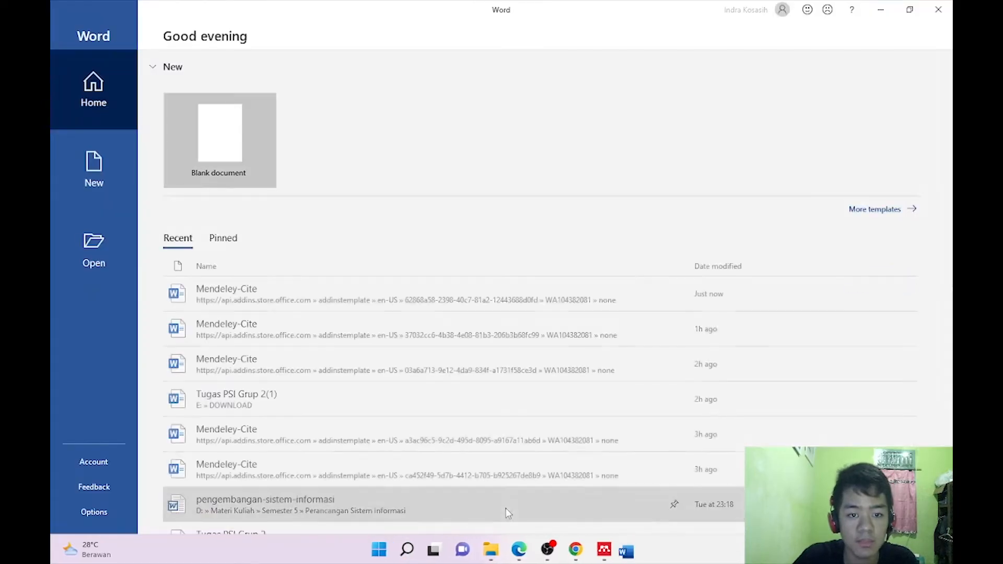
left_click(205, 135)
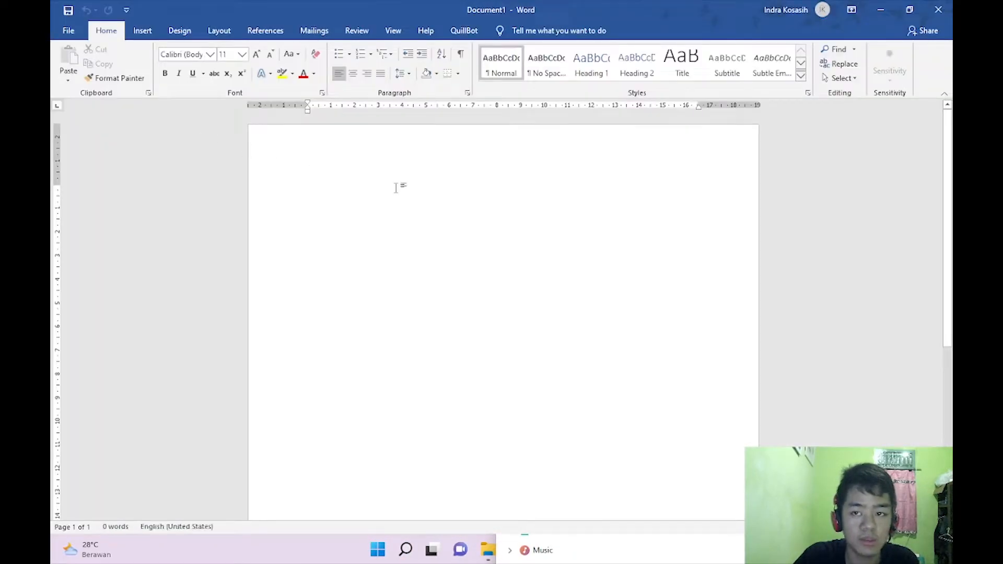
Type the 'Bab 1' and 'Pendahuluan' headings and make them larger, bold and centred.
left_click(266, 30)
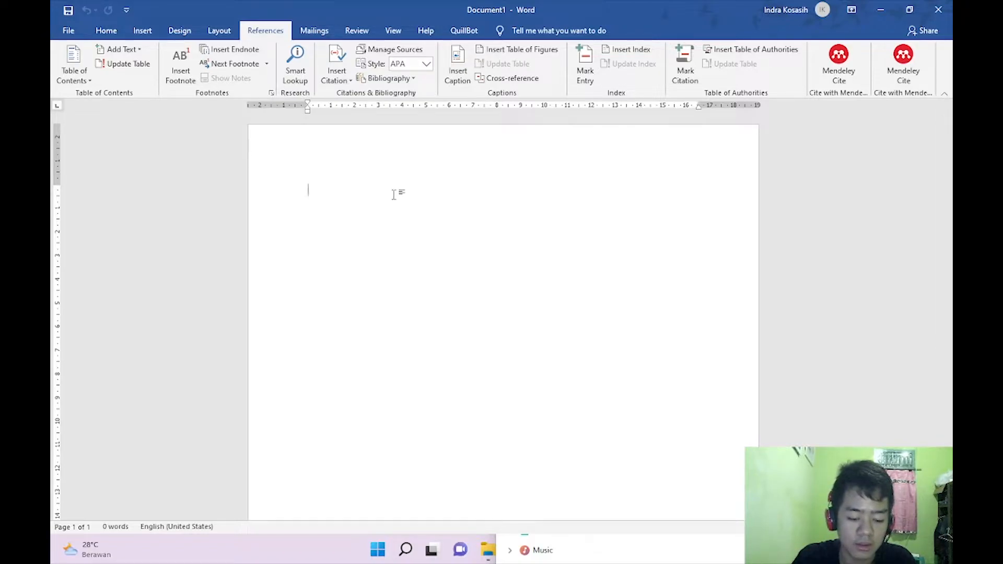
type("Bab 1")
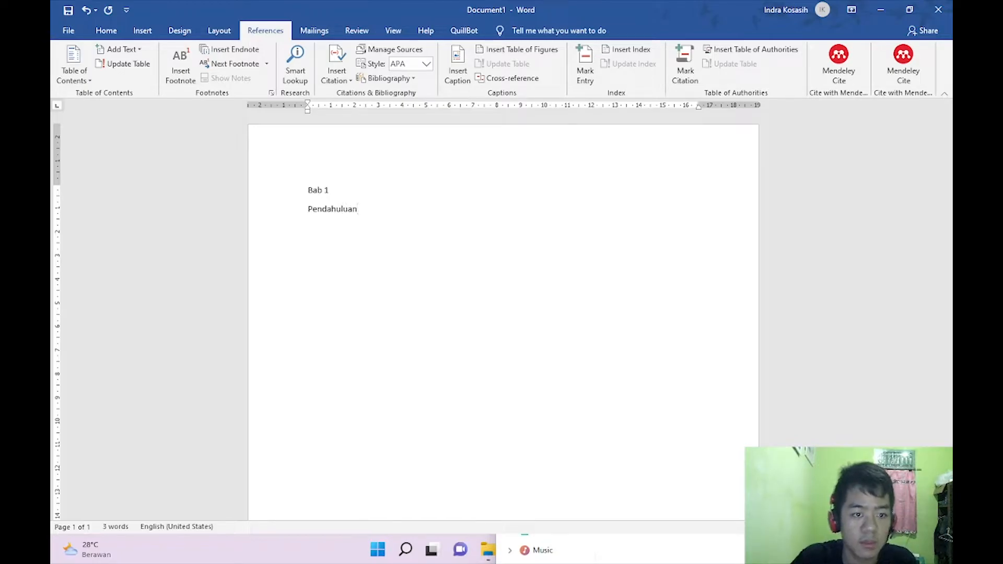
left_click_drag(368, 209, 278, 172)
left_click(68, 30)
key("Escape")
left_click(106, 31)
left_click(256, 54)
left_click(256, 53)
left_click(256, 54)
left_click(256, 54)
left_click(256, 53)
left_click(164, 74)
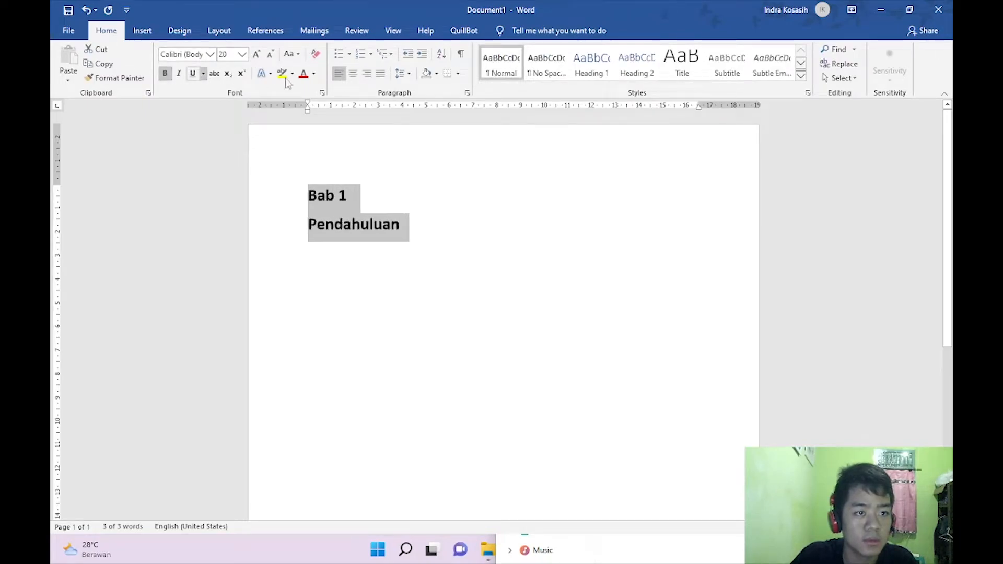
left_click(353, 74)
Add a left-aligned, smaller body line below the headings.
left_click(577, 224)
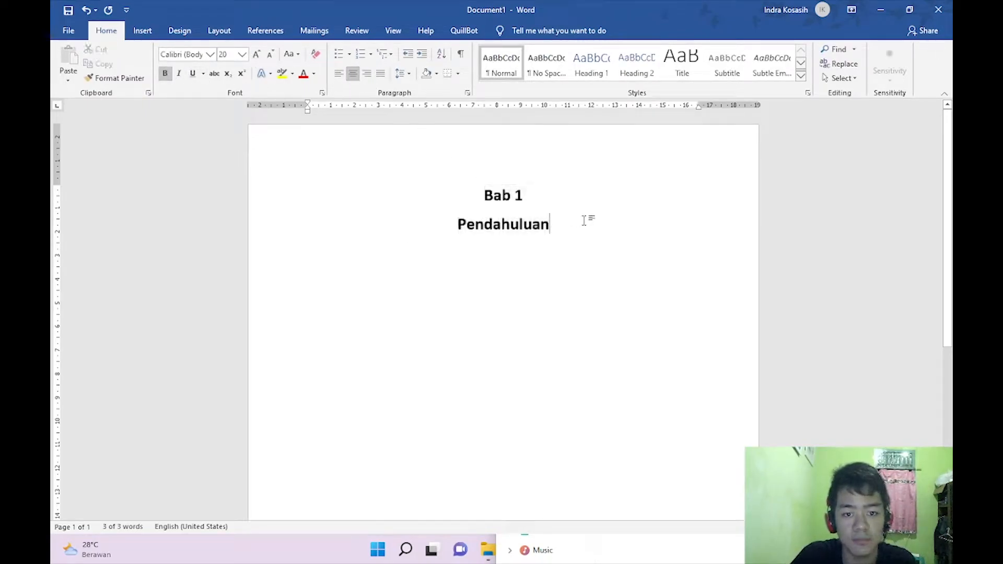
key("Return")
left_click(339, 74)
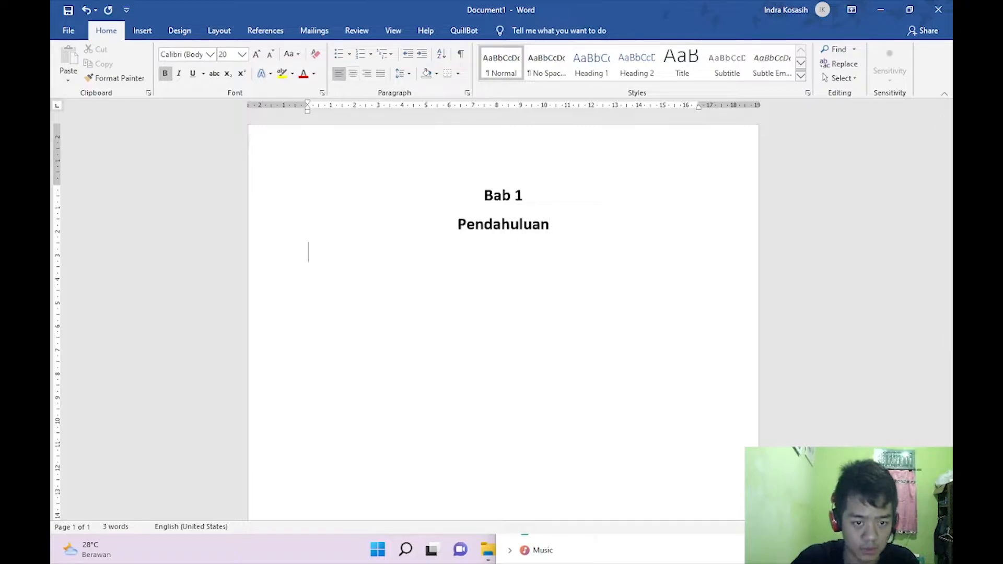
left_click(275, 58)
left_click(275, 58)
left_click(275, 58)
left_click(275, 58)
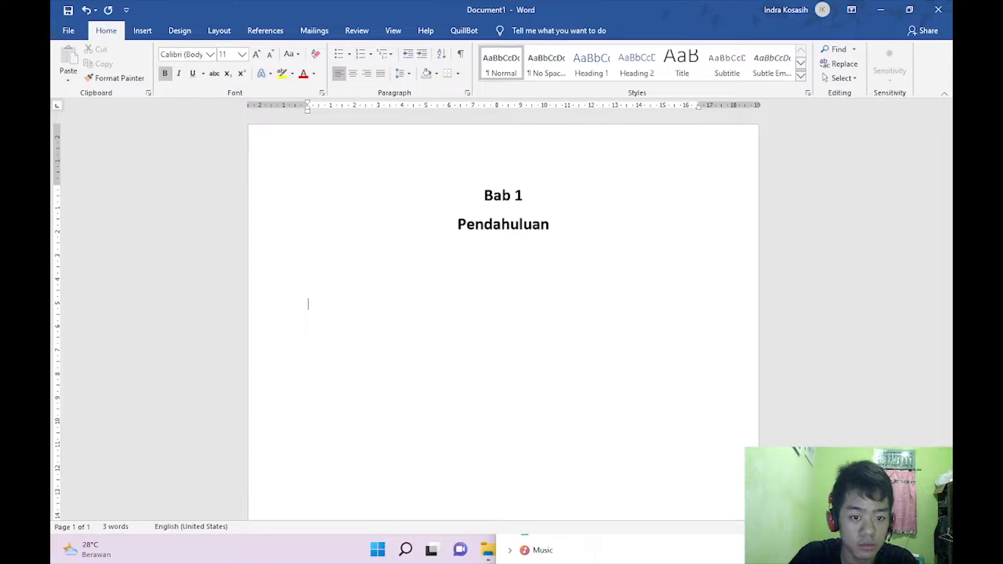
scroll(347, 307, "down", 1)
Add a centred 'Daftar Pustaka' heading at size 20 on page 2.
key("Return")
key("Return")
key("Return")
key("Return")
key("Return")
key("Return")
key("Return")
key("Return")
key("Return")
key("Return")
key("Return")
key("Return")
key("Return")
key("Return")
key("Return")
key("Return")
key("Return")
key("Return")
key("Return")
key("Return")
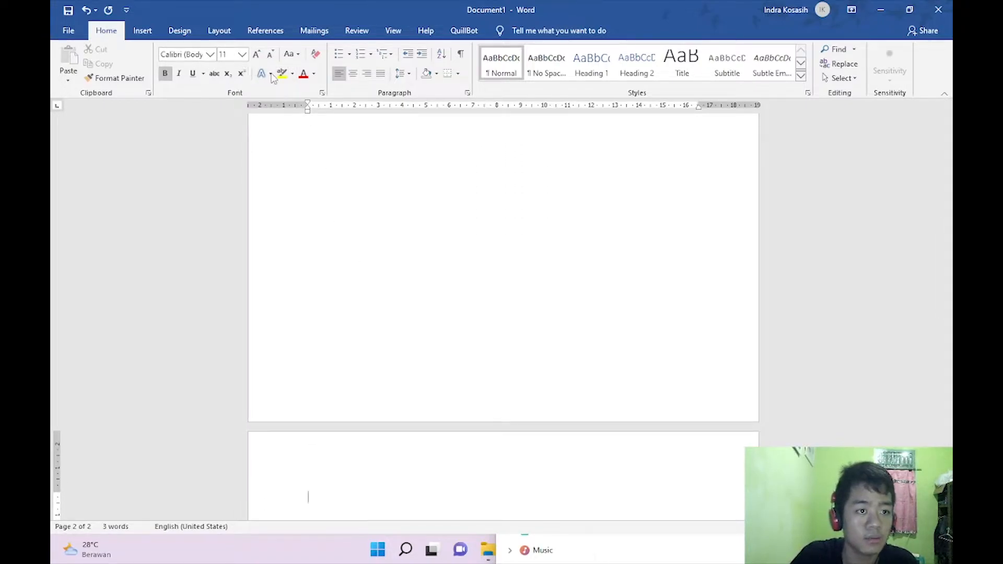
type("Daft")
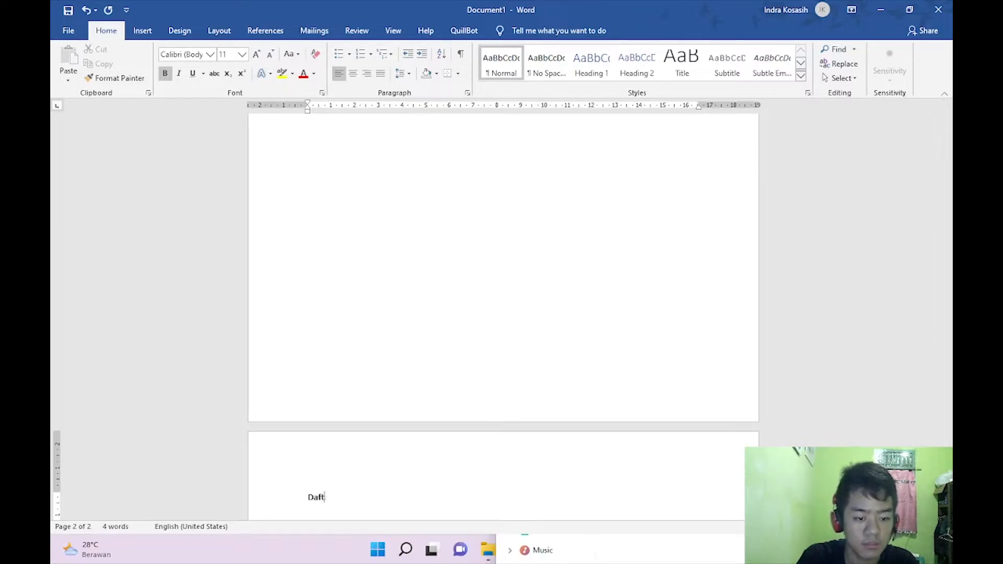
type("ar Pustaka")
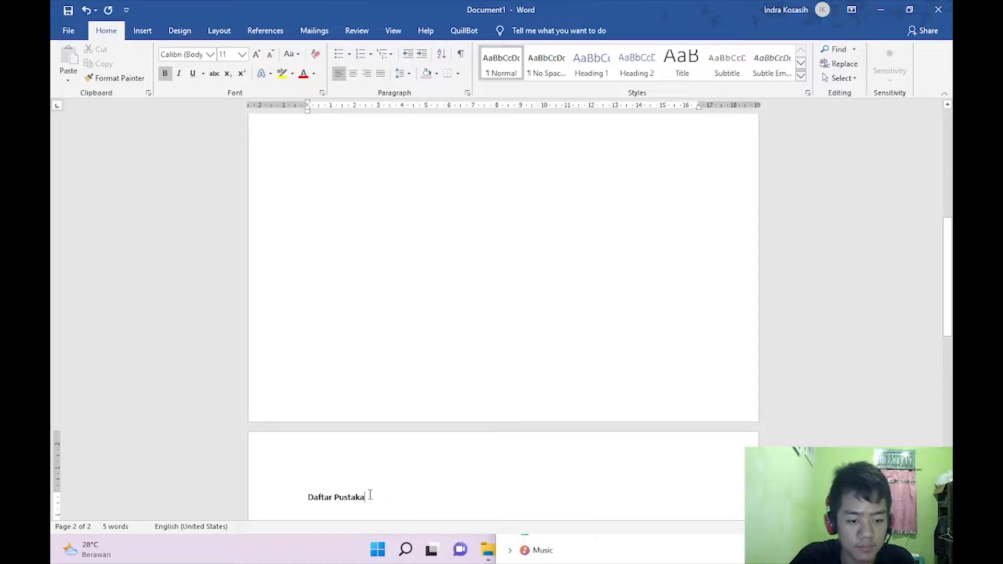
left_click_drag(370, 497, 290, 478)
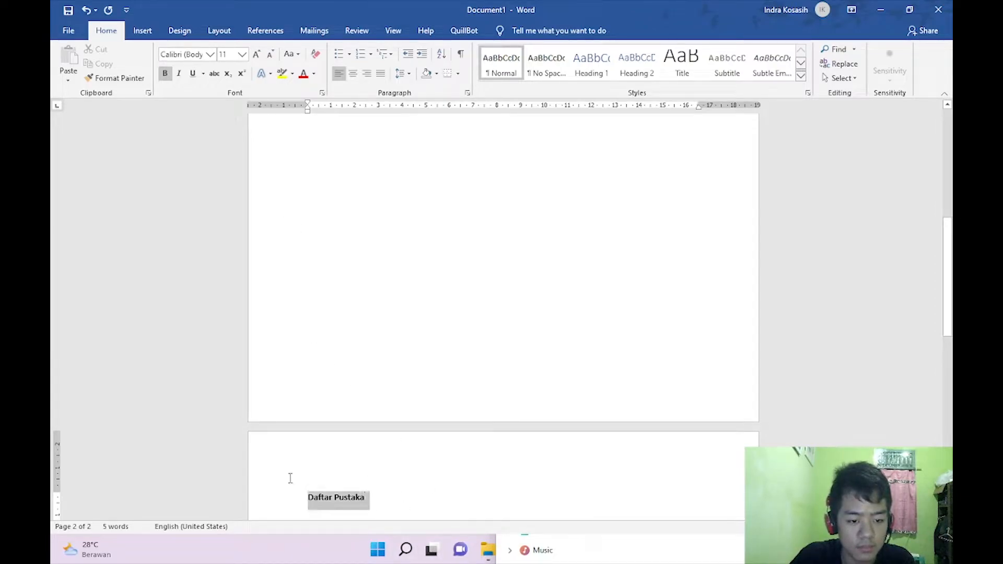
left_click(256, 54)
left_click(256, 55)
left_click(256, 54)
left_click(256, 54)
left_click(256, 54)
left_click(257, 55)
left_click(271, 54)
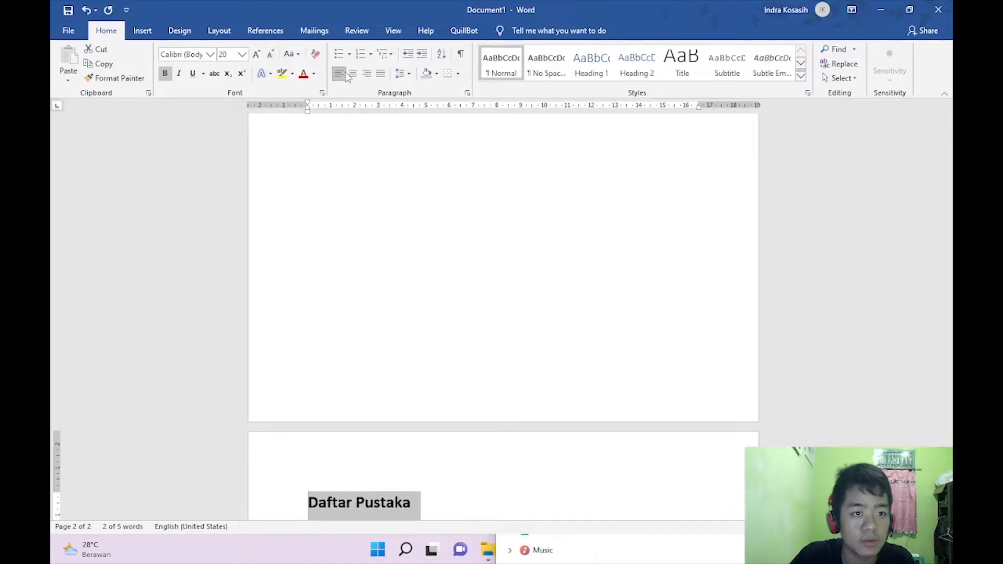
left_click(354, 74)
Prepare left-aligned, non-bold body lines under Daftar Pustaka and under Pendahuluan.
left_click(570, 501)
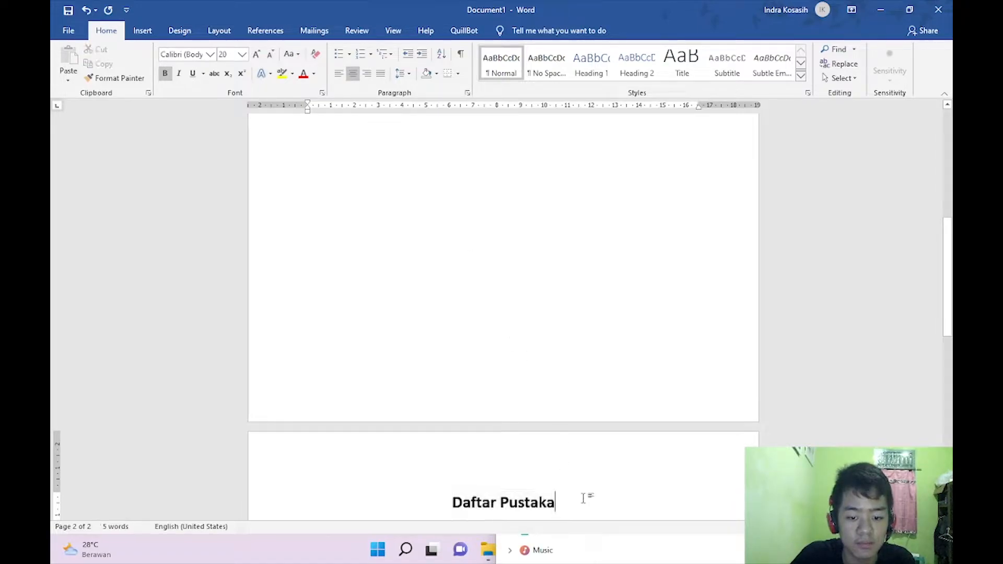
key("Return")
key("ctrl+l")
left_click(164, 73)
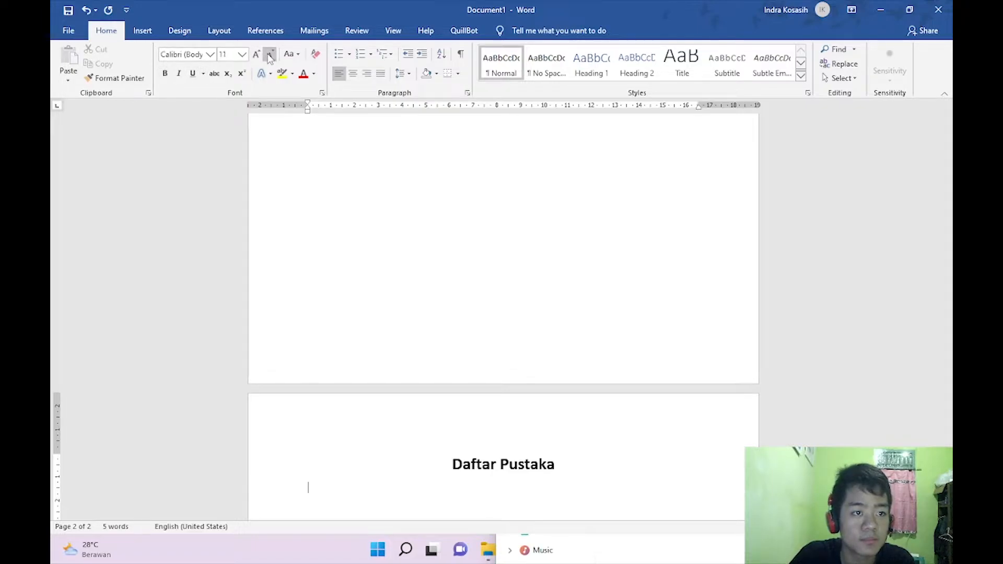
scroll(338, 240, "up", 10)
left_click(332, 266)
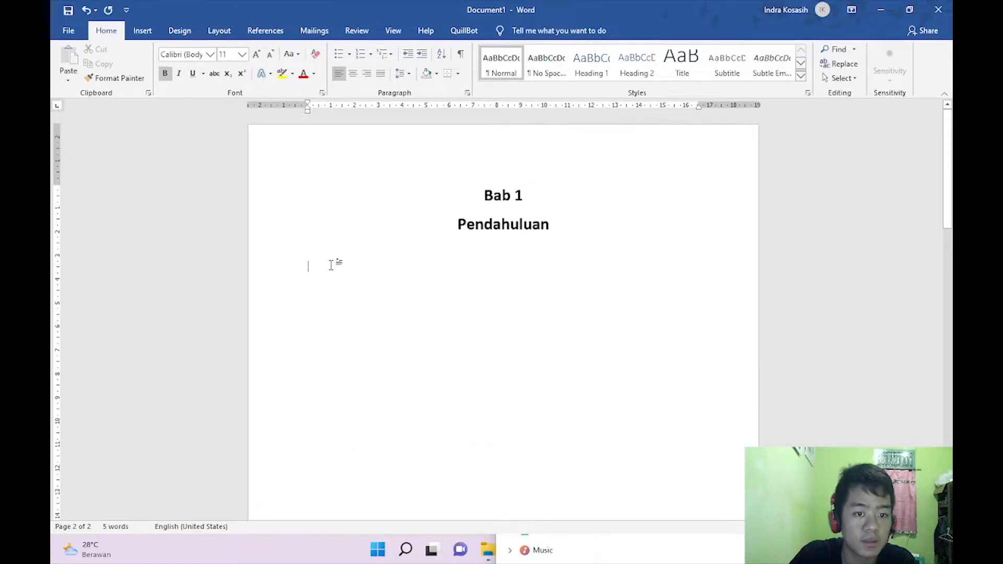
key("ctrl+b")
left_click(335, 253)
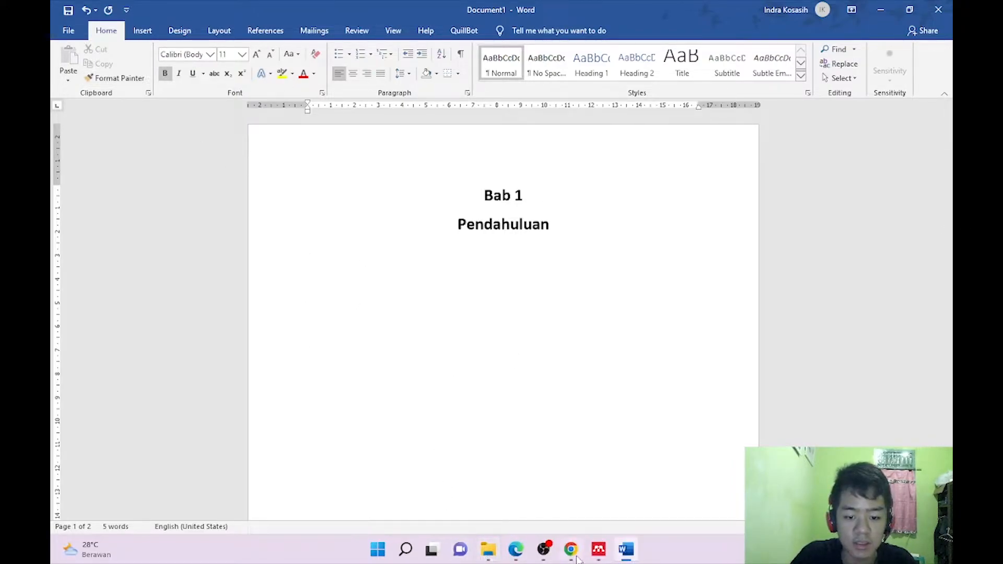
Drag the 1686, 1642 and 236-1565-1-PB PDFs from Contoh Jurnal into the Mendeley library.
left_click(600, 550)
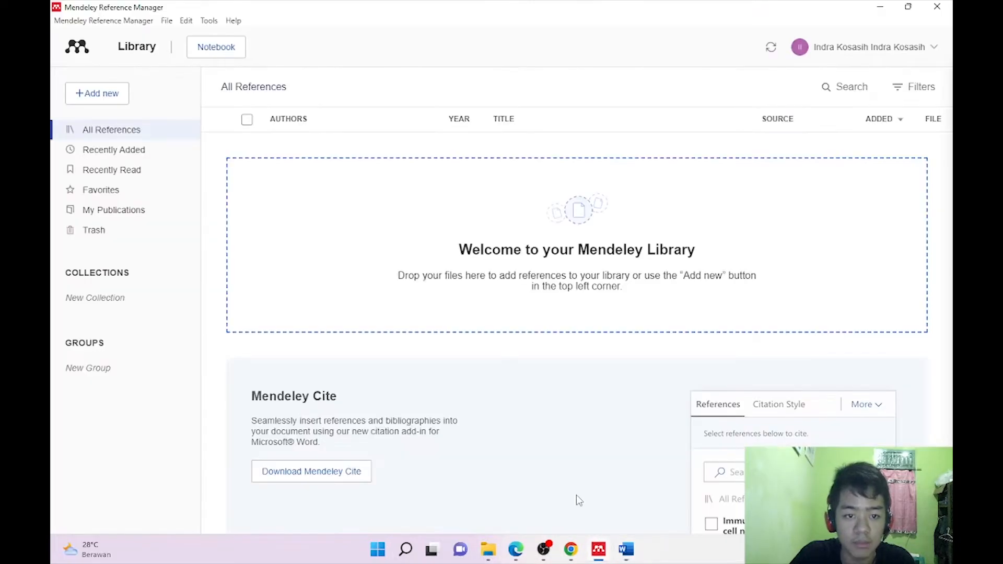
left_click(488, 550)
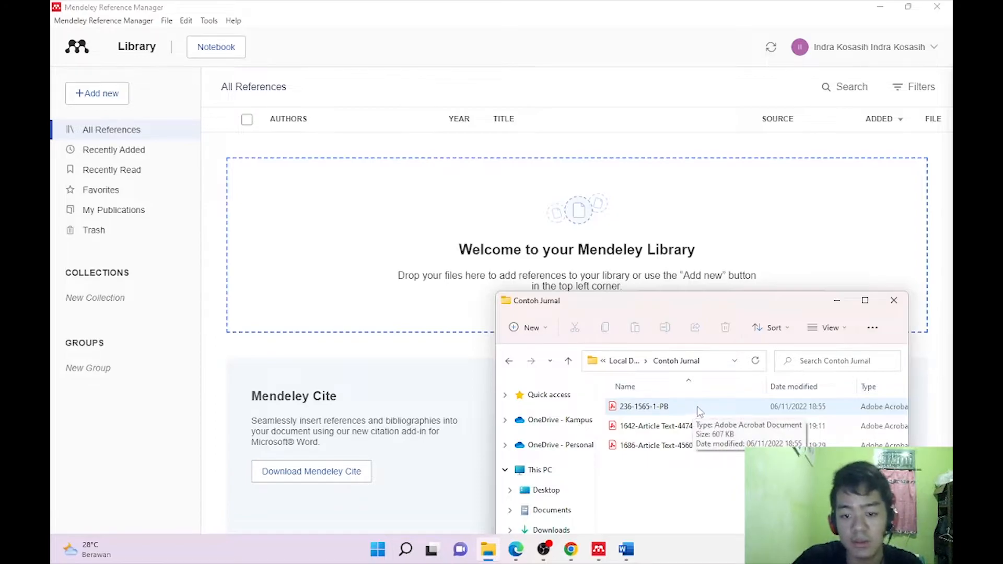
left_click(692, 447)
left_click_drag(692, 450, 360, 188)
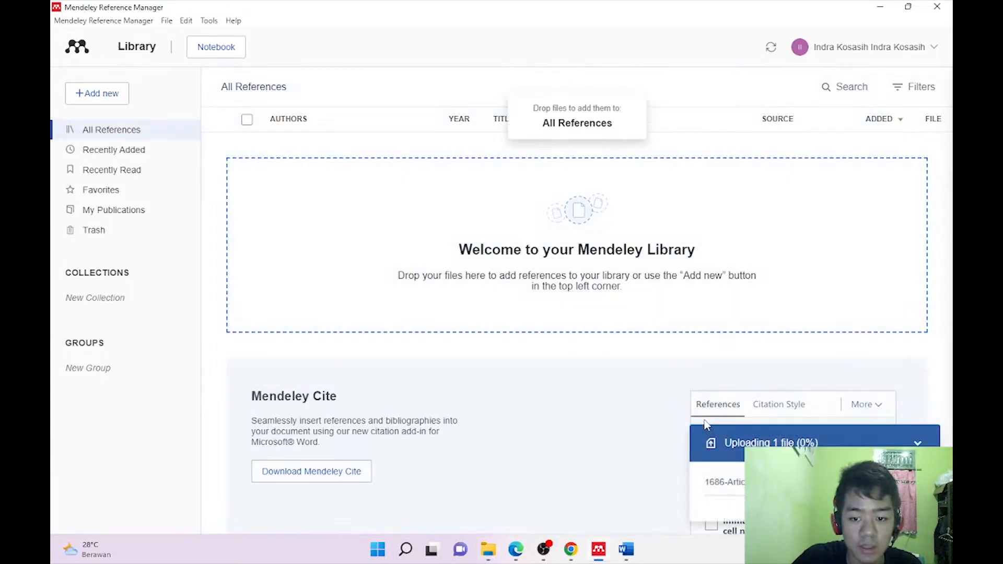
left_click(488, 549)
left_click(655, 429)
left_click_drag(655, 433, 419, 246)
left_click(488, 549)
left_click_drag(649, 403, 579, 271)
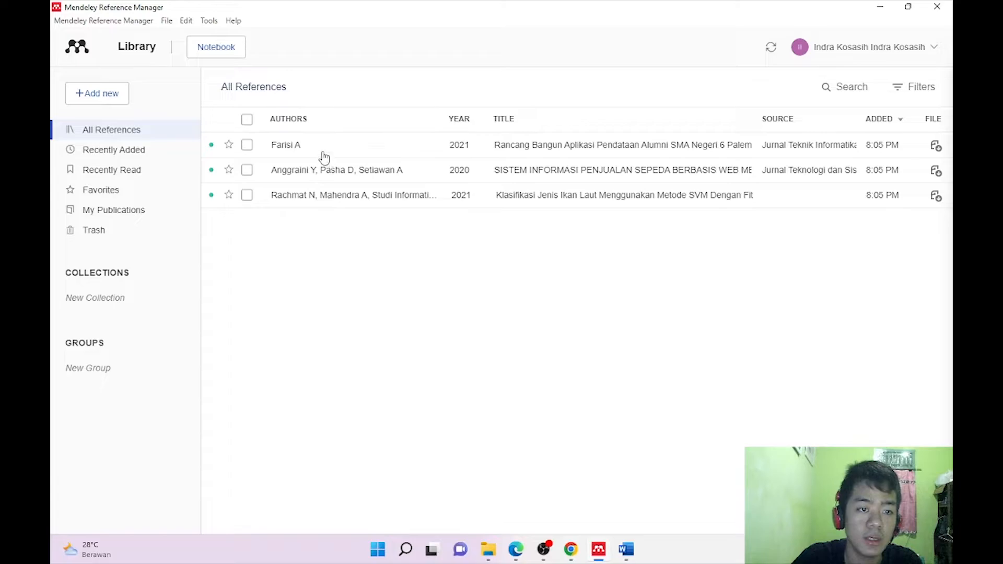
Open the first 2021 Rancang Bangun Aplikasi reference and set its type to Journal Article.
left_click(308, 148)
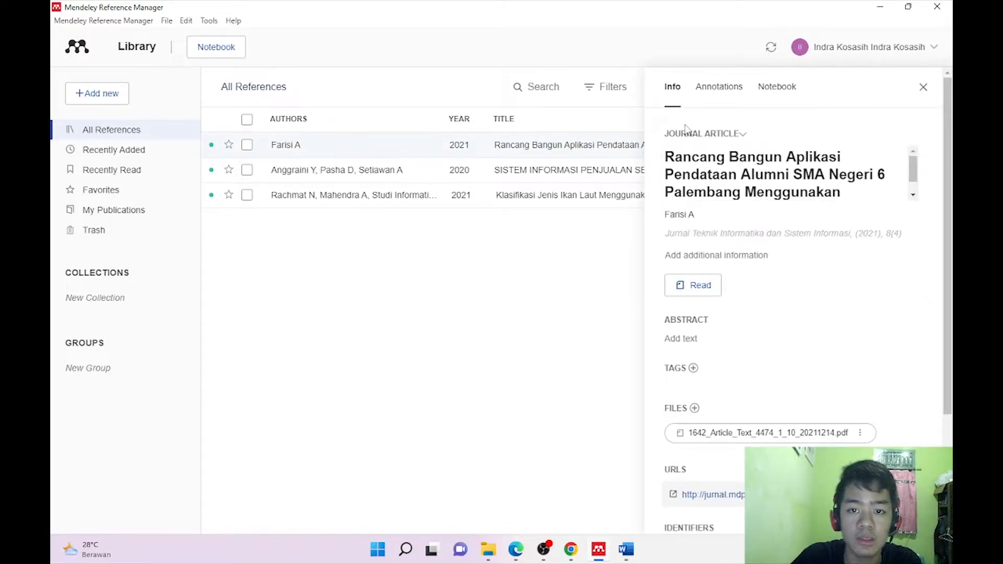
left_click(742, 135)
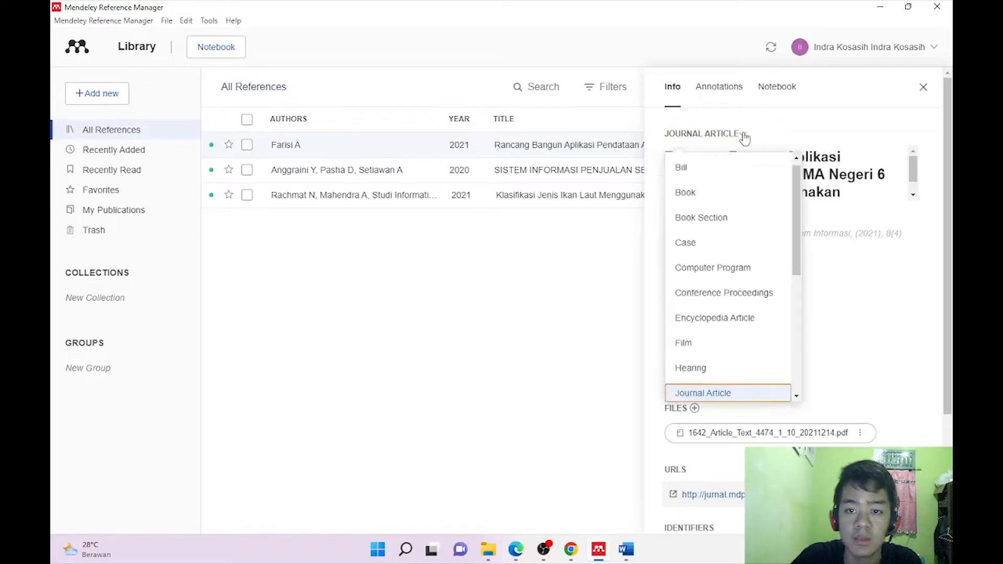
scroll(753, 265, "down", 5)
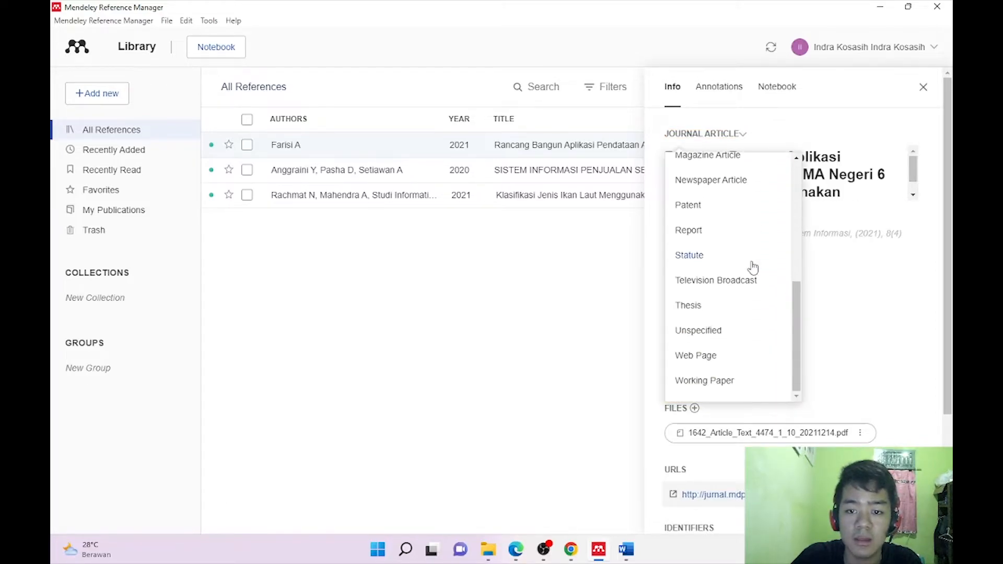
scroll(753, 267, "up", 5)
scroll(753, 266, "down", 5)
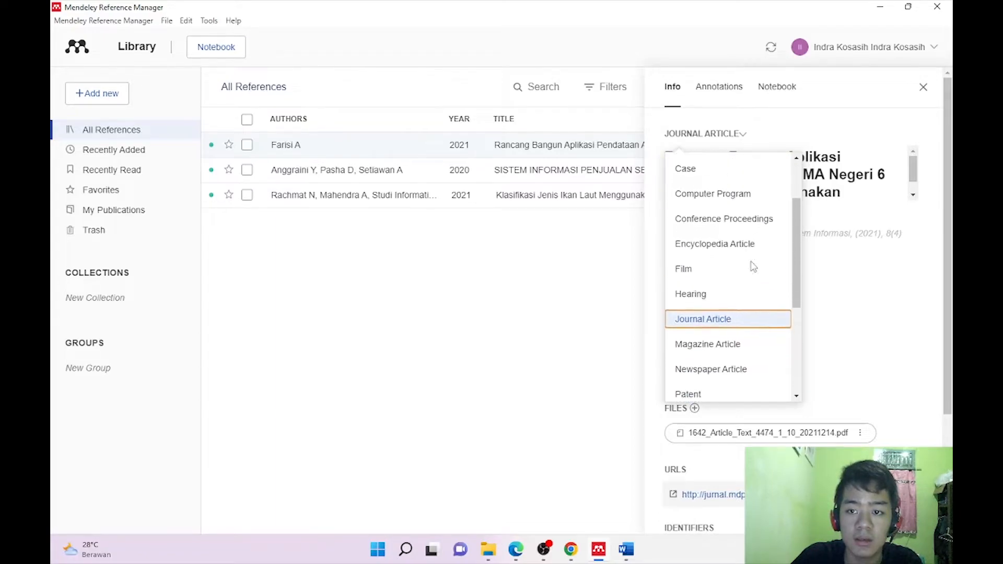
scroll(714, 280, "up", 3)
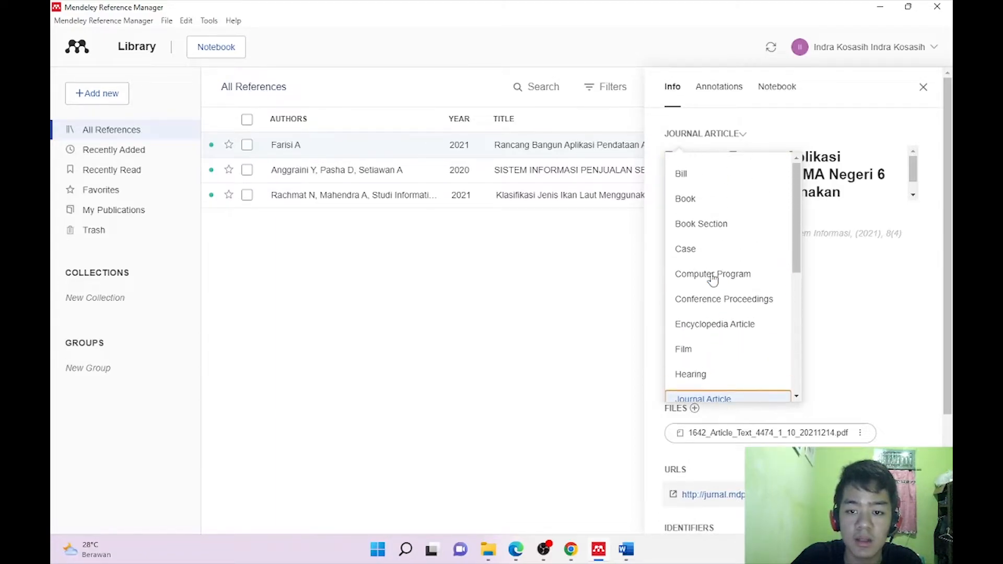
scroll(714, 280, "down", 5)
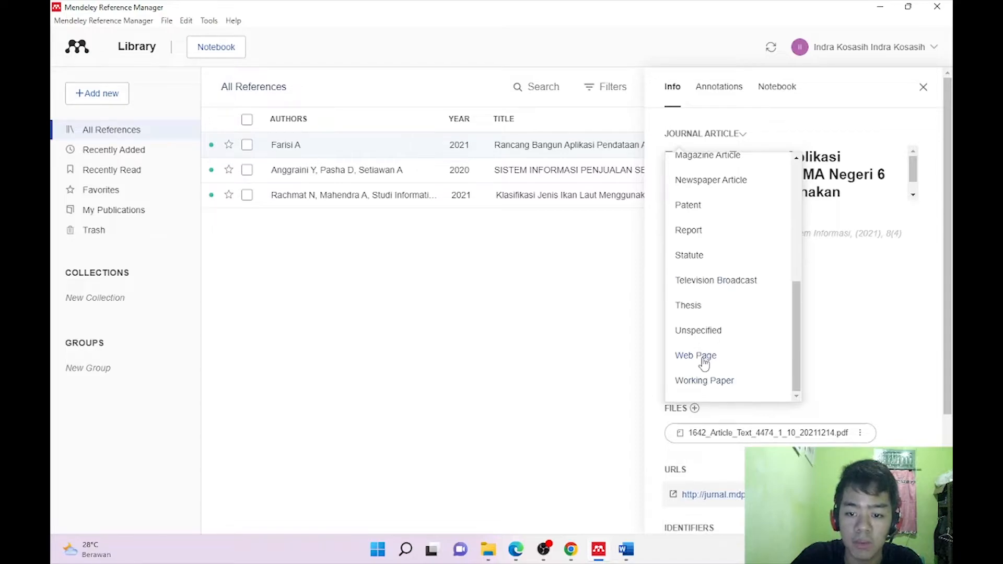
scroll(703, 358, "up", 4)
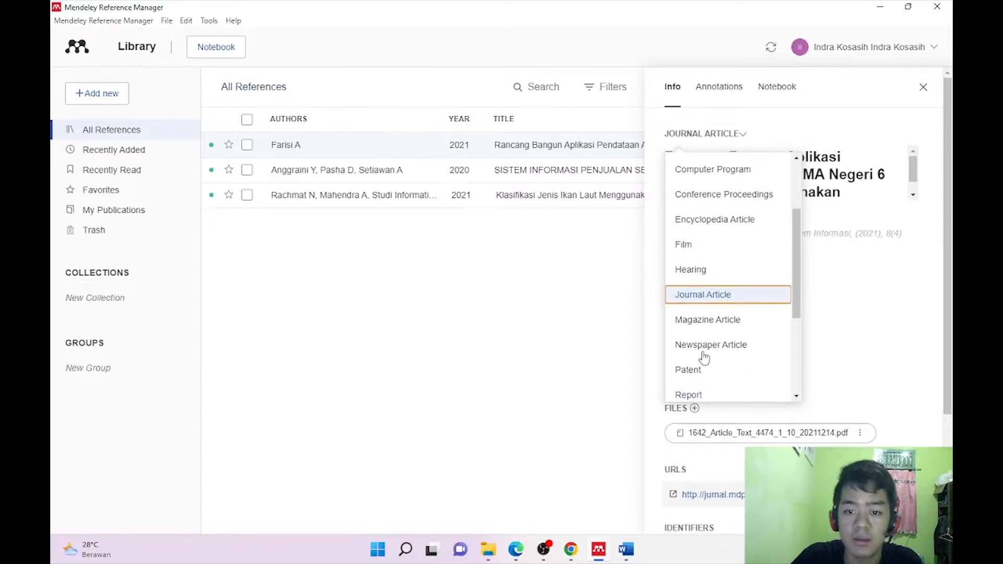
scroll(703, 358, "down", 4)
scroll(703, 358, "up", 5)
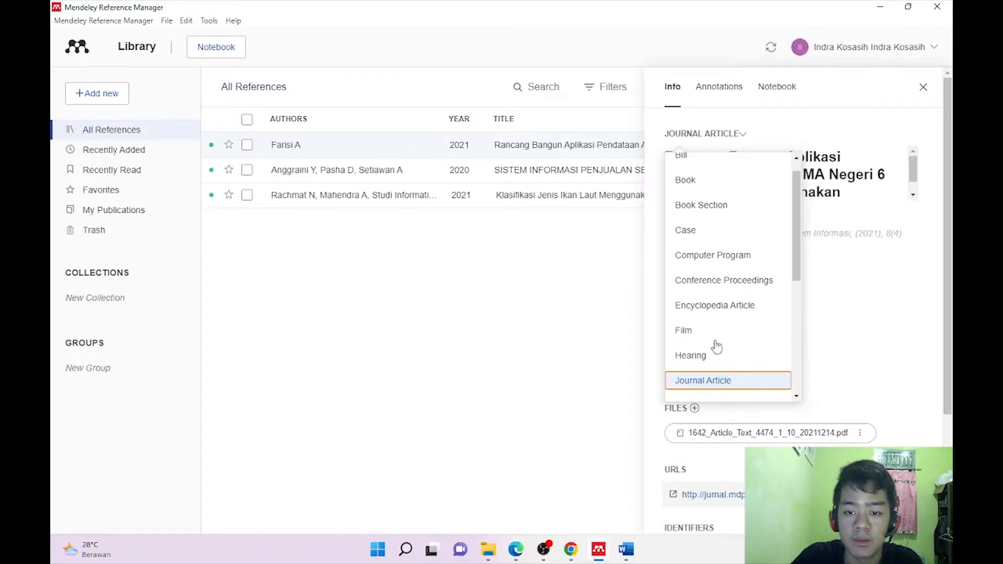
scroll(713, 348, "down", 2)
scroll(701, 320, "up", 2)
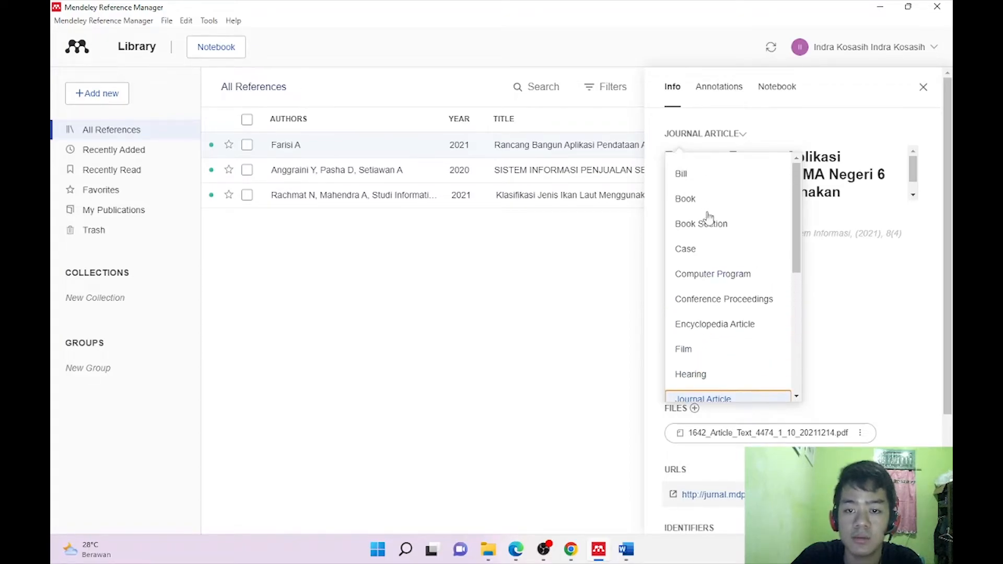
scroll(701, 288, "down", 3)
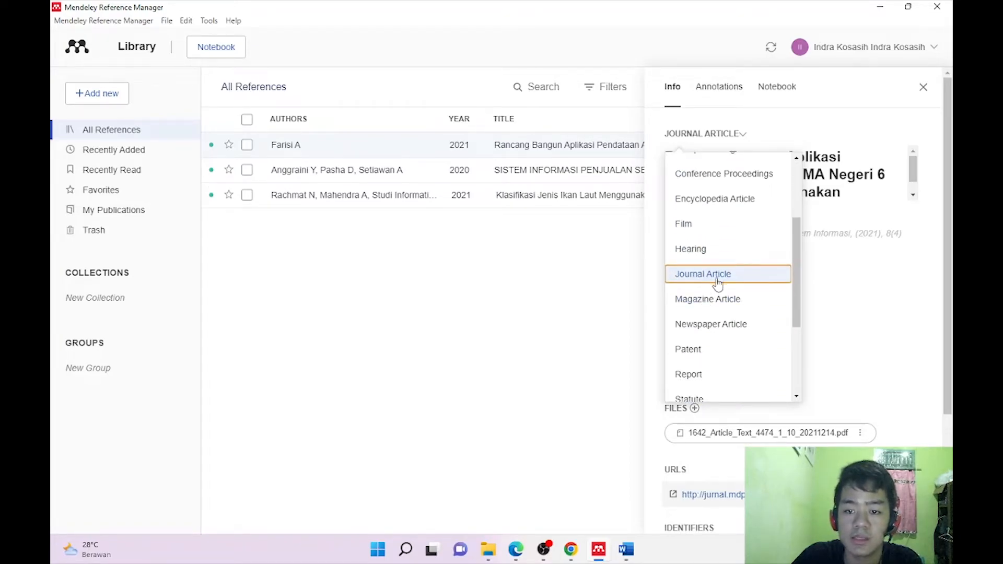
left_click(719, 279)
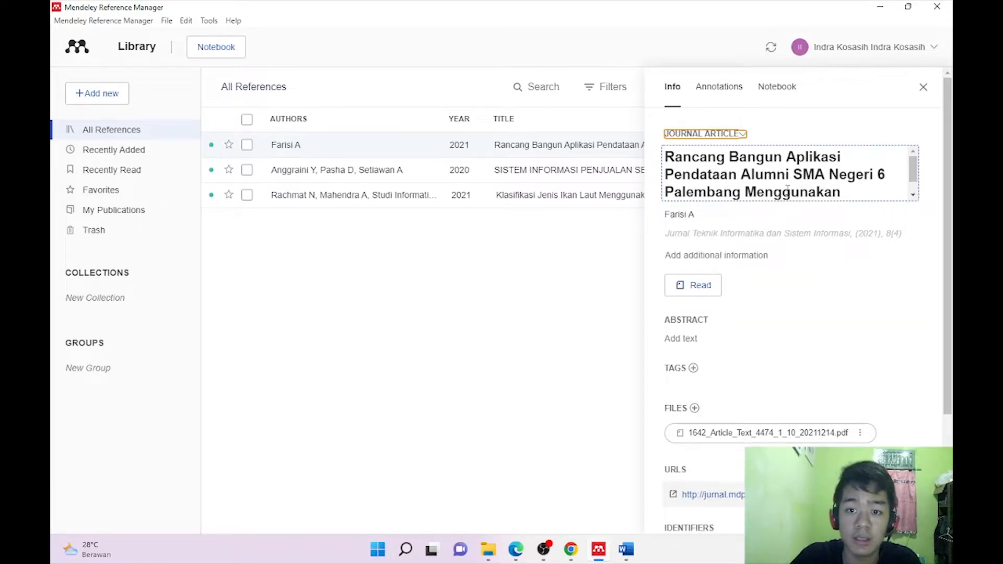
Check the reference's author names and click away to save the entry.
scroll(787, 191, "down", 3)
scroll(763, 207, "up", 2)
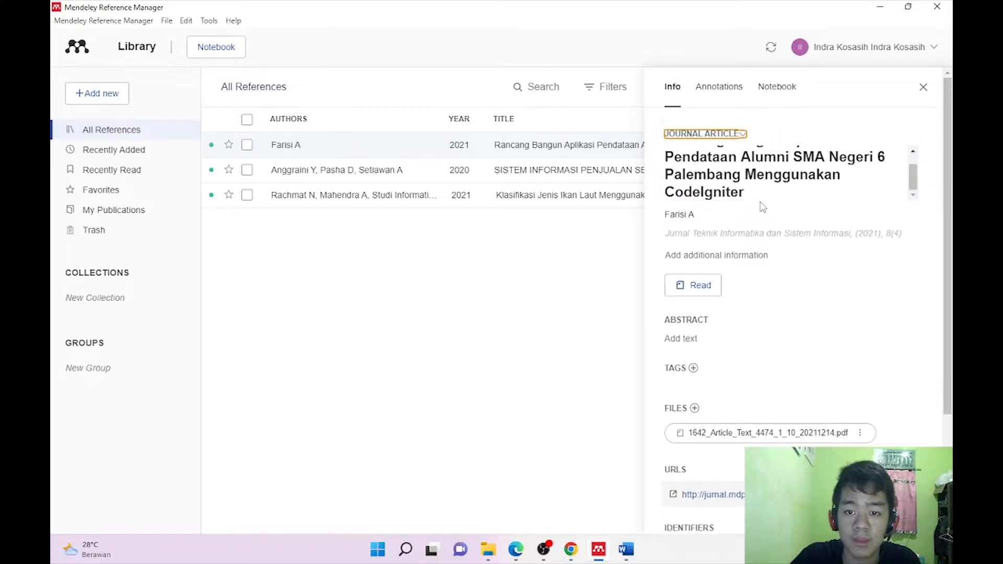
left_click(696, 214)
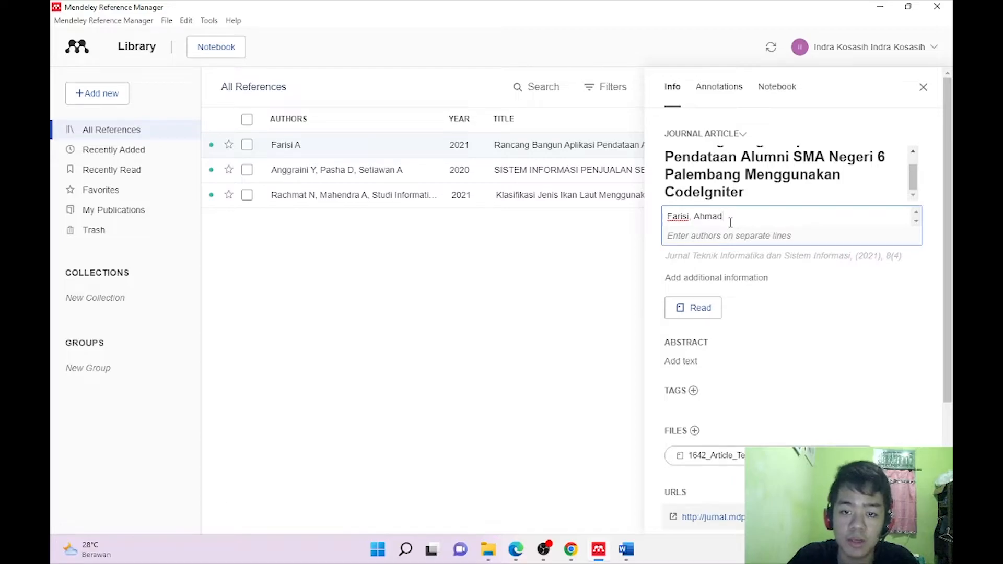
left_click(829, 315)
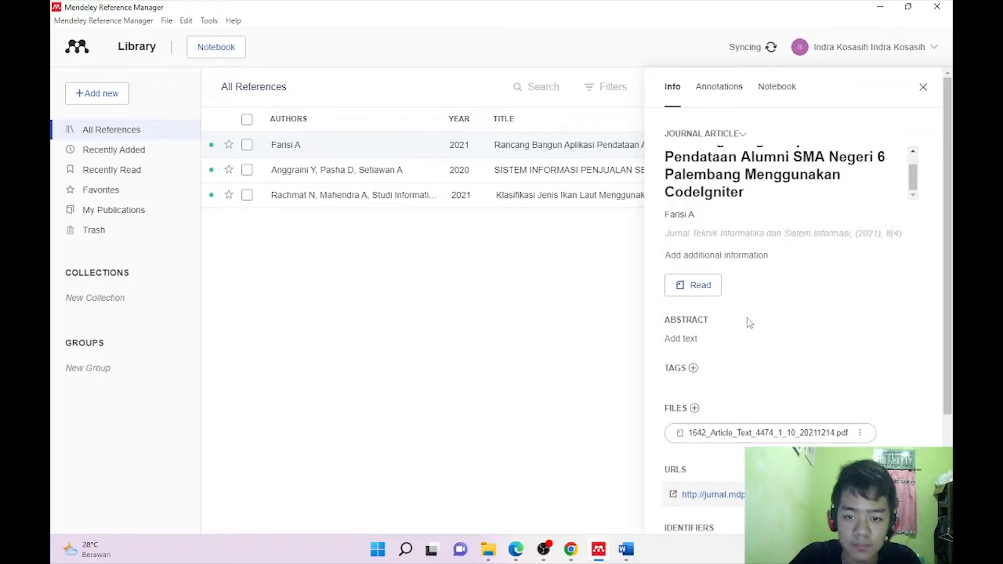
scroll(749, 322, "down", 3)
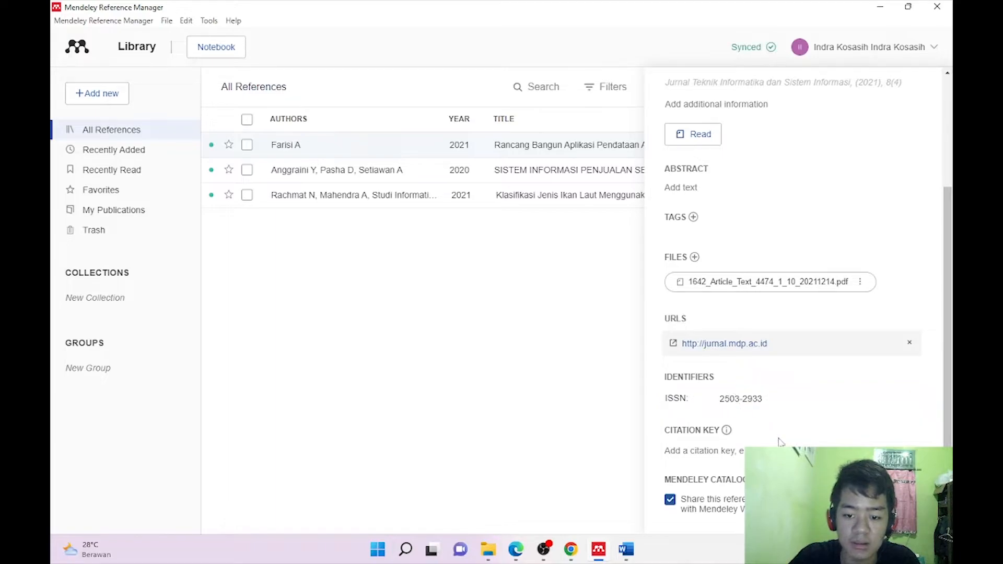
scroll(769, 439, "up", 1)
scroll(770, 439, "up", 3)
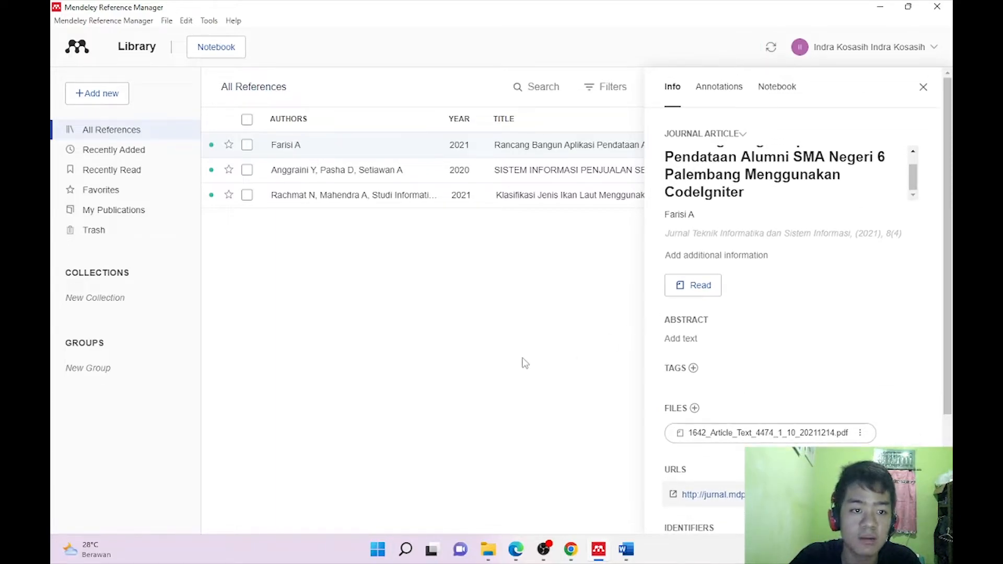
Open the Klasifikasi Jenis Ikan Laut 2021 reference's author list for editing and show the Contoh Jurnal folder.
left_click(322, 197)
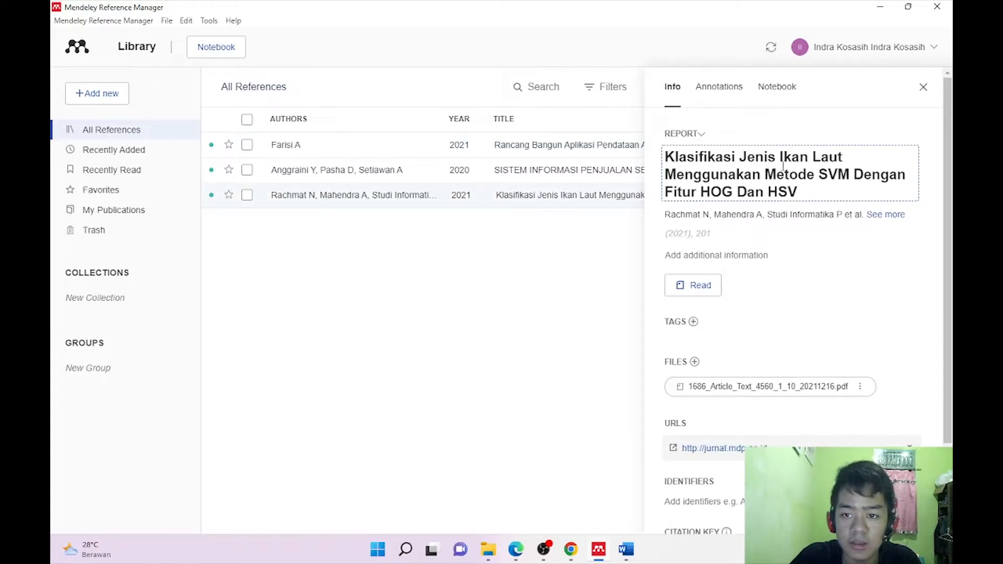
scroll(813, 185, "down", 1)
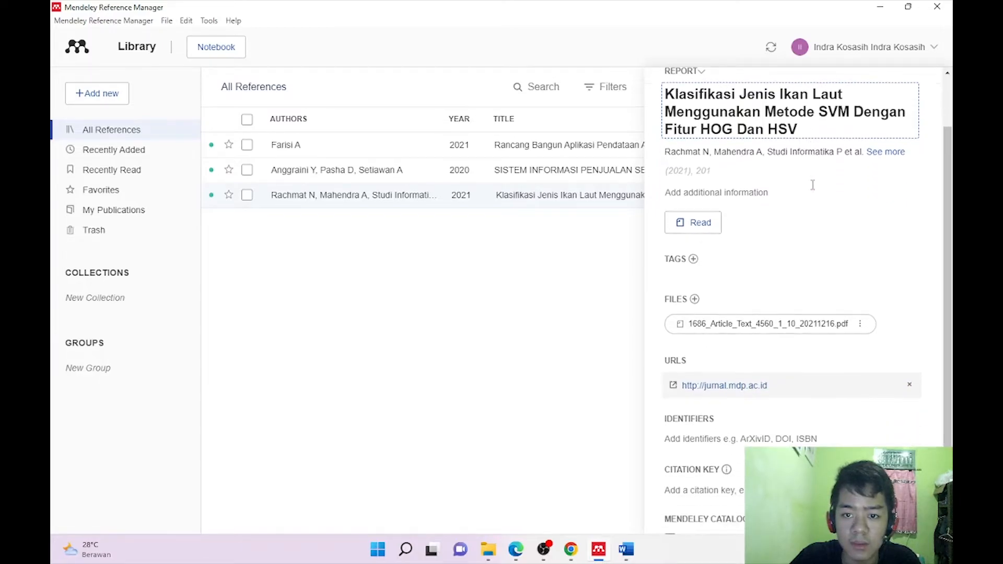
left_click(791, 150)
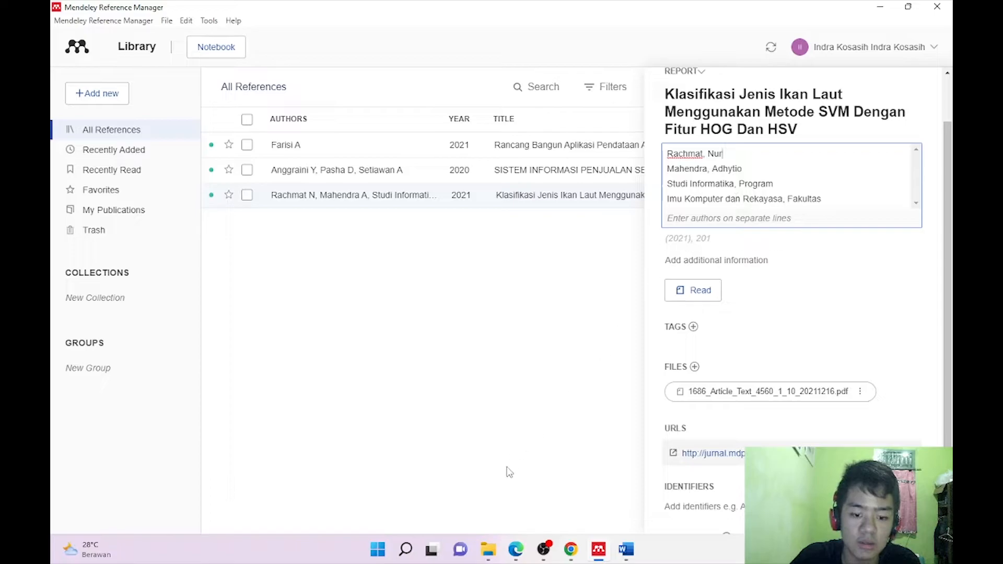
left_click(491, 547)
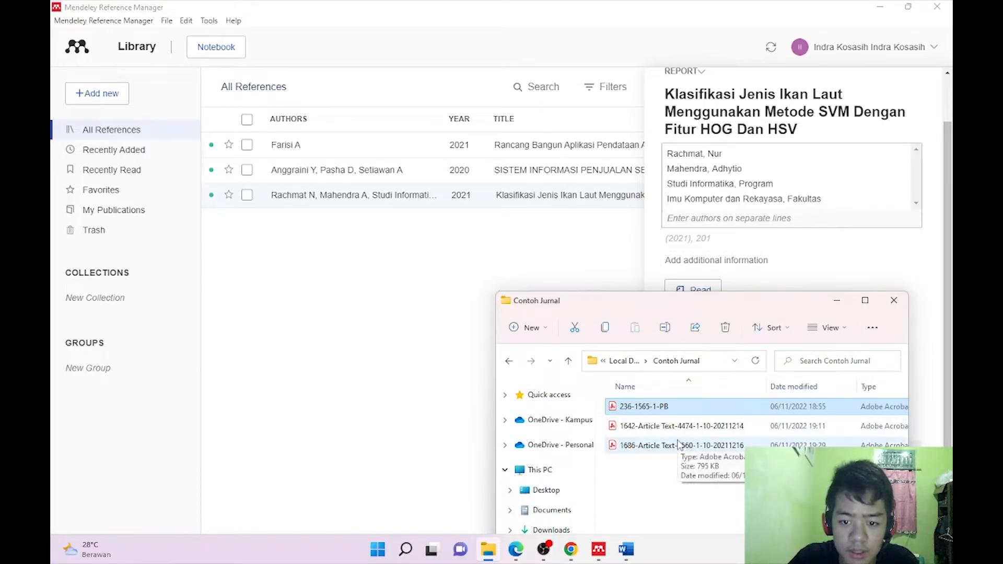
Read the three author names in the 1686-Article Text PDF full-screen, then set Acrobat aside.
double_click(678, 444)
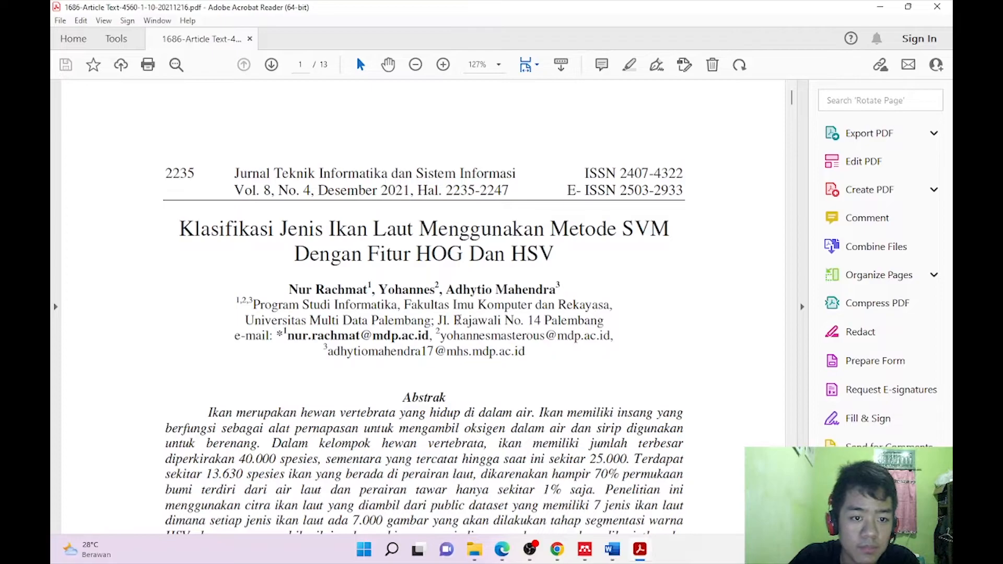
left_click(908, 8)
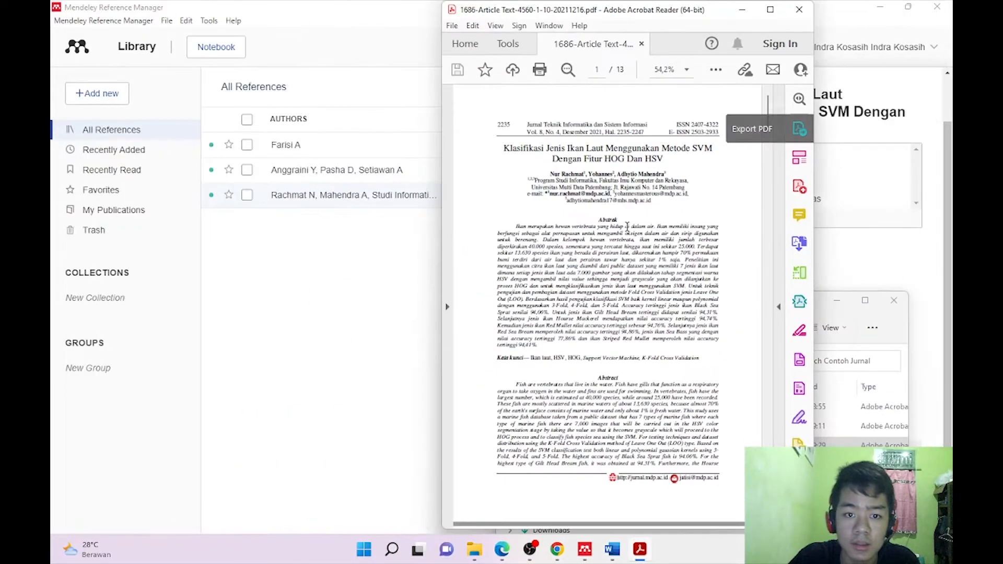
left_click(772, 10)
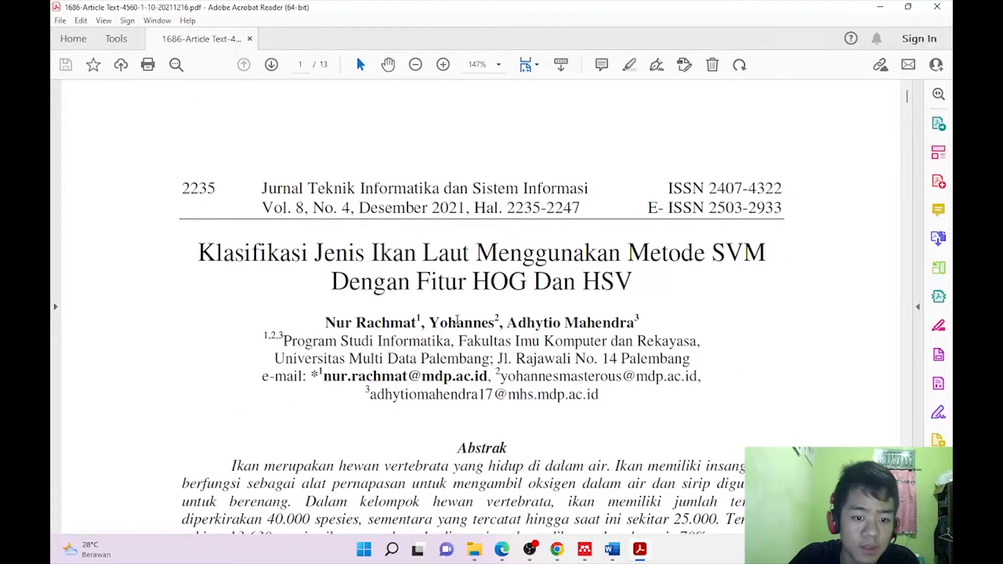
scroll(476, 426, "down", 1)
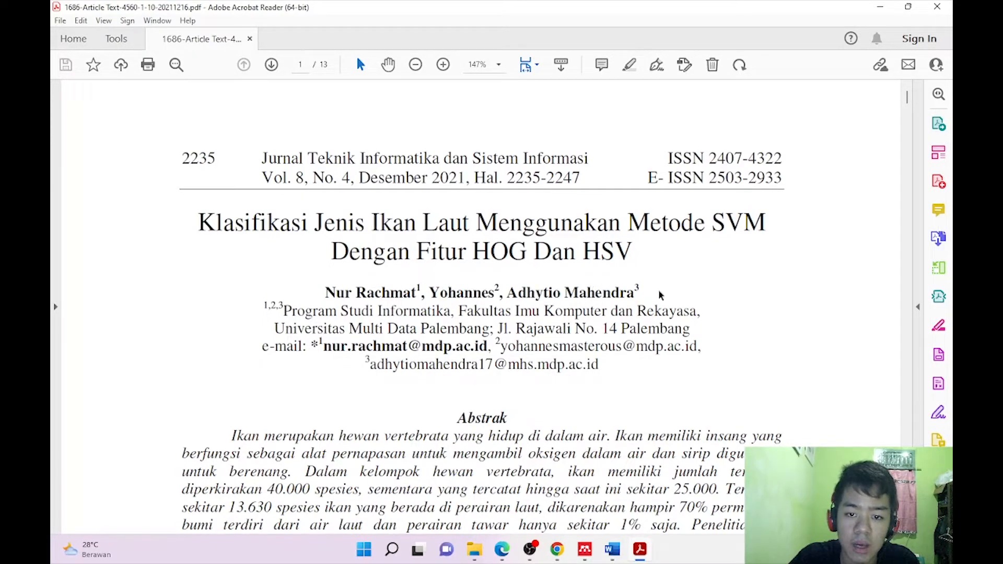
left_click(887, 7)
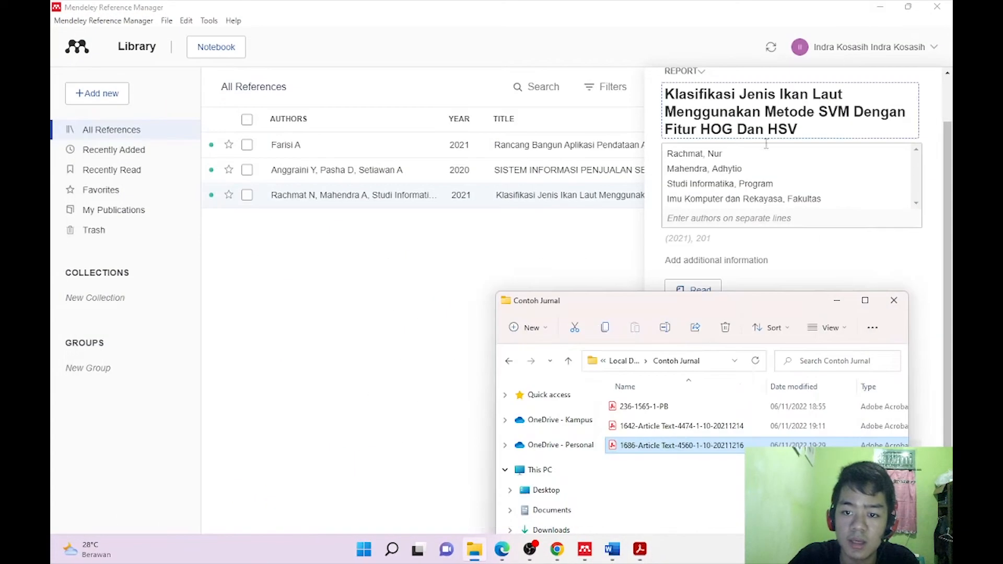
Delete the bogus faculty and study-program lines from the fish report's author list.
left_click(801, 208)
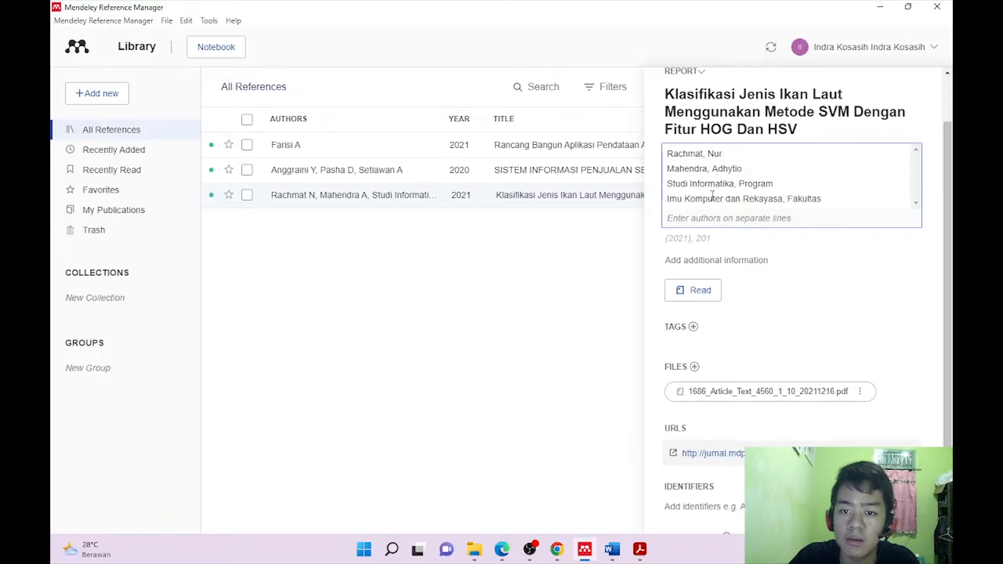
left_click_drag(824, 199, 669, 198)
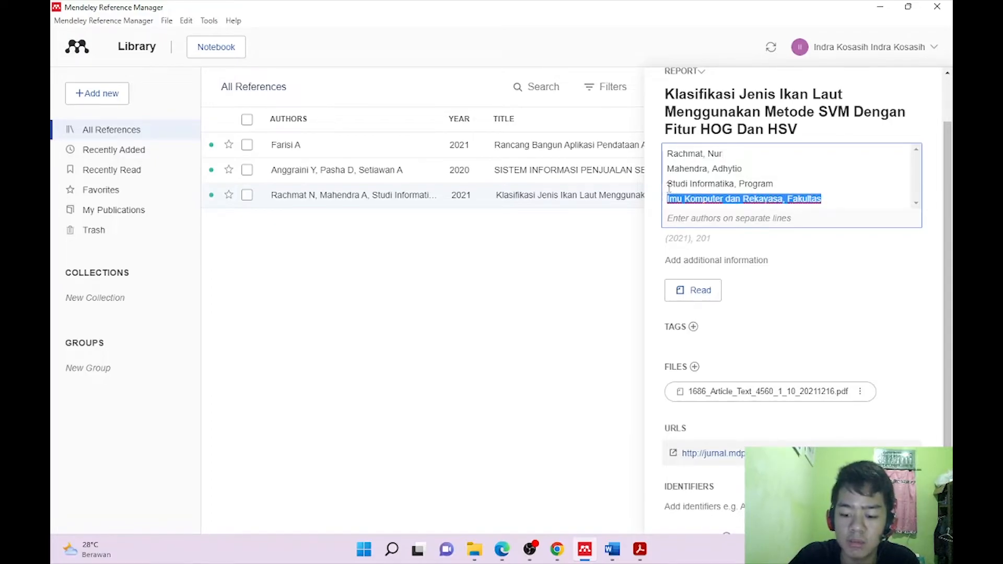
key("BackSpace")
key("BackSpace")
key("BackSpace")
key("BackSpace")
key("BackSpace")
key("BackSpace")
key("BackSpace")
key("BackSpace")
key("BackSpace")
key("BackSpace")
key("BackSpace")
key("BackSpace")
key("BackSpace")
key("BackSpace")
key("BackSpace")
key("BackSpace")
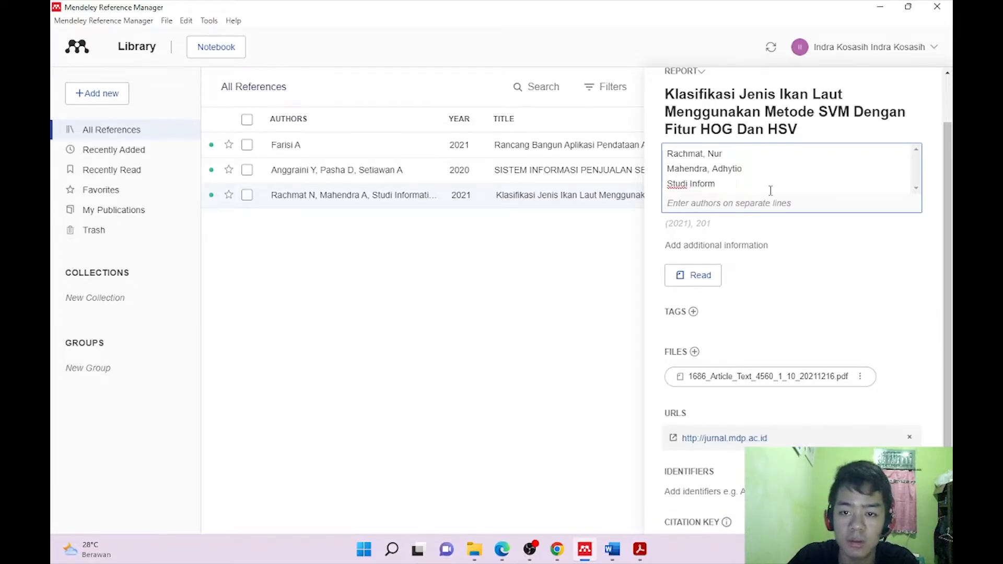
key("BackSpace")
key("BackSpace")
key("BackSpace")
key("BackSpace")
key("BackSpace")
key("BackSpace")
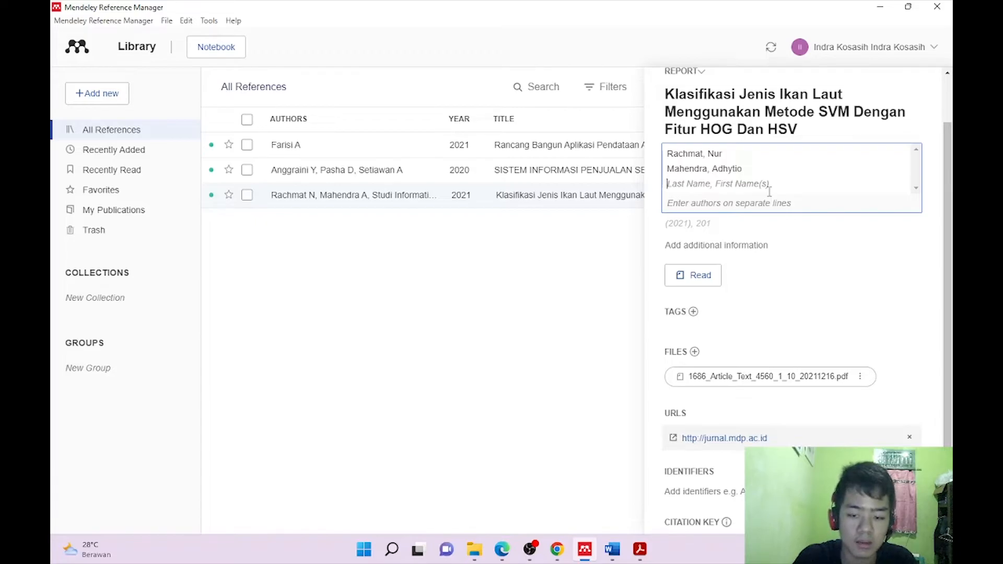
type("Yohanes")
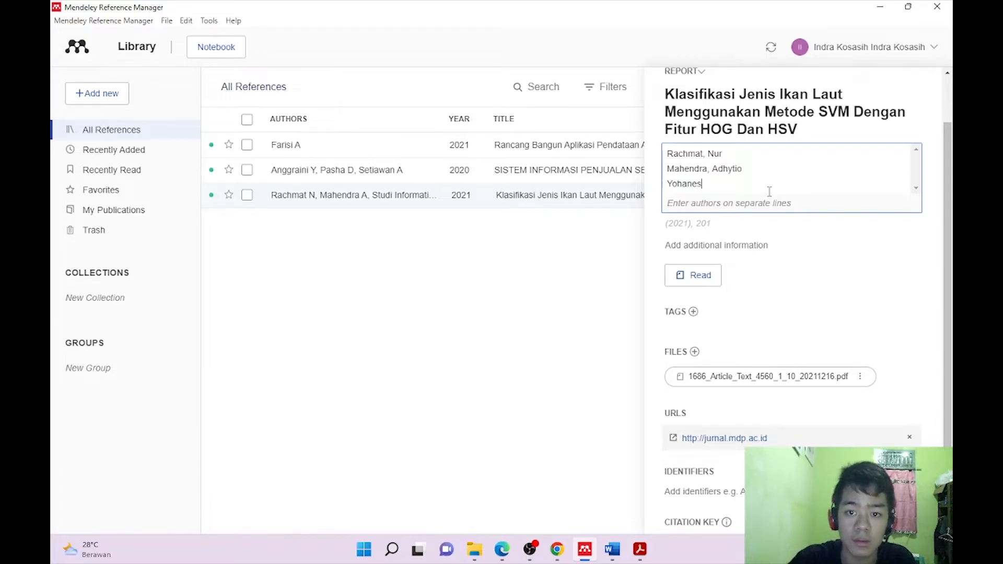
Correct the third author's spelling against the PDF, save the three authors, and close the details.
left_click(640, 549)
left_click(585, 550)
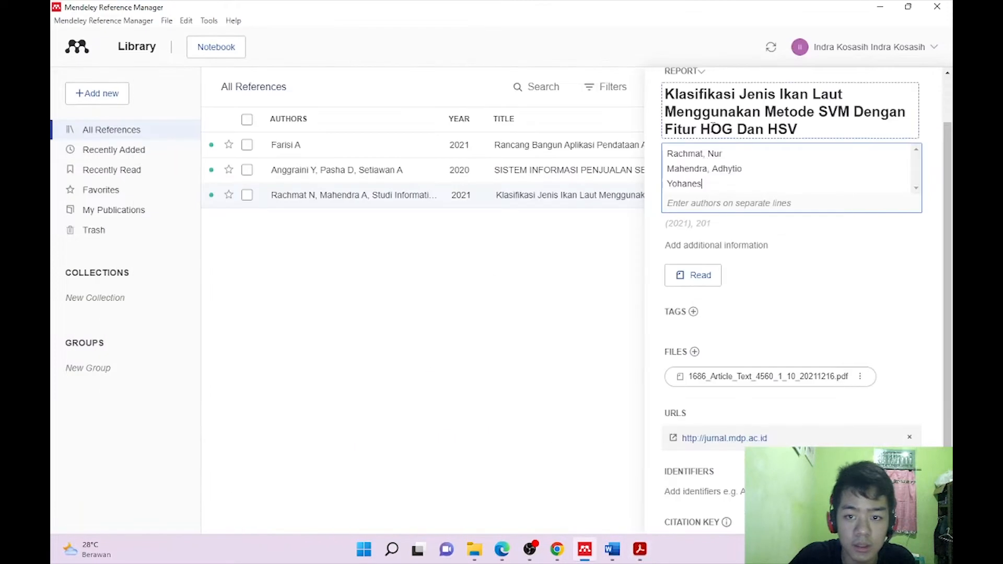
left_click(692, 183)
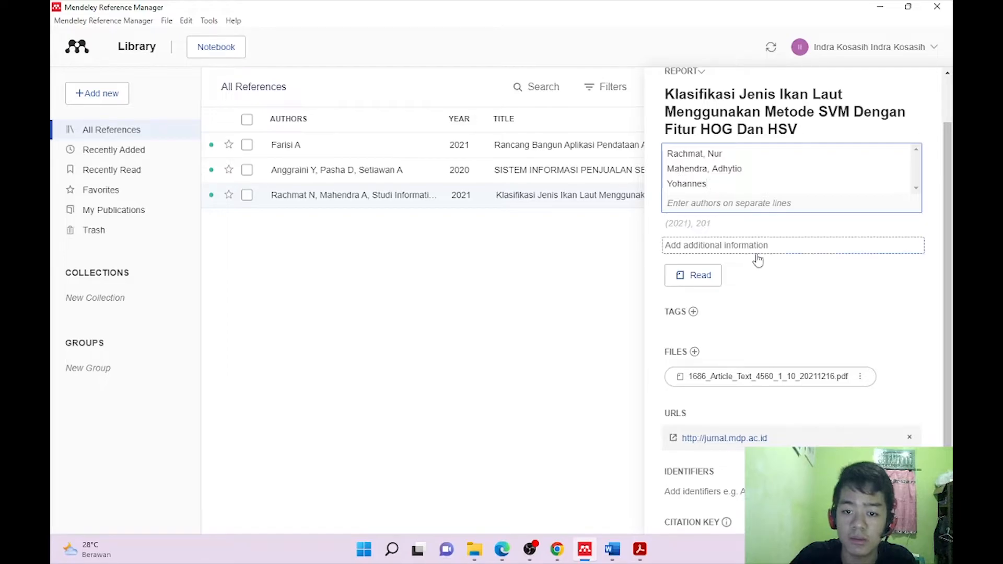
scroll(763, 261, "down", 2)
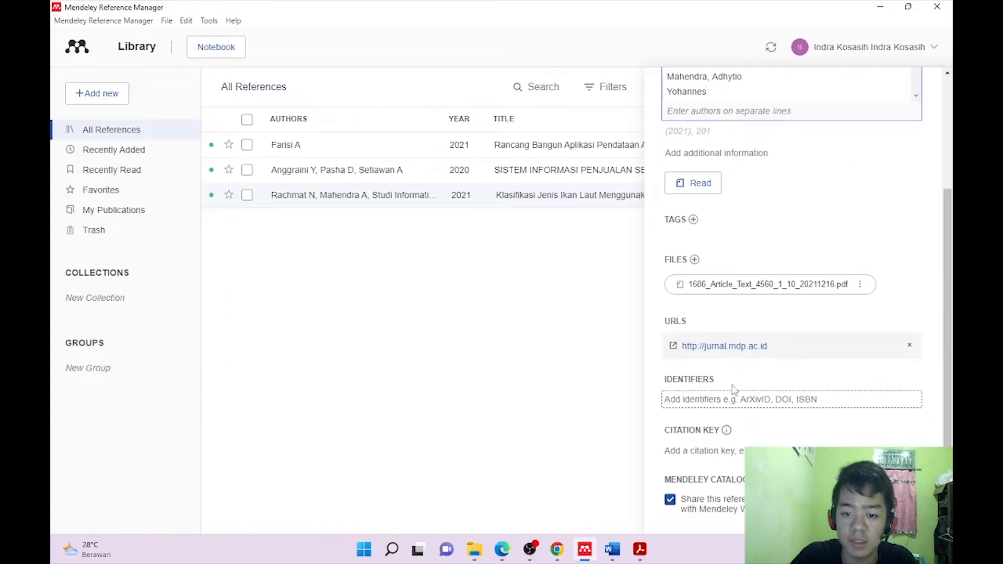
scroll(752, 353, "up", 3)
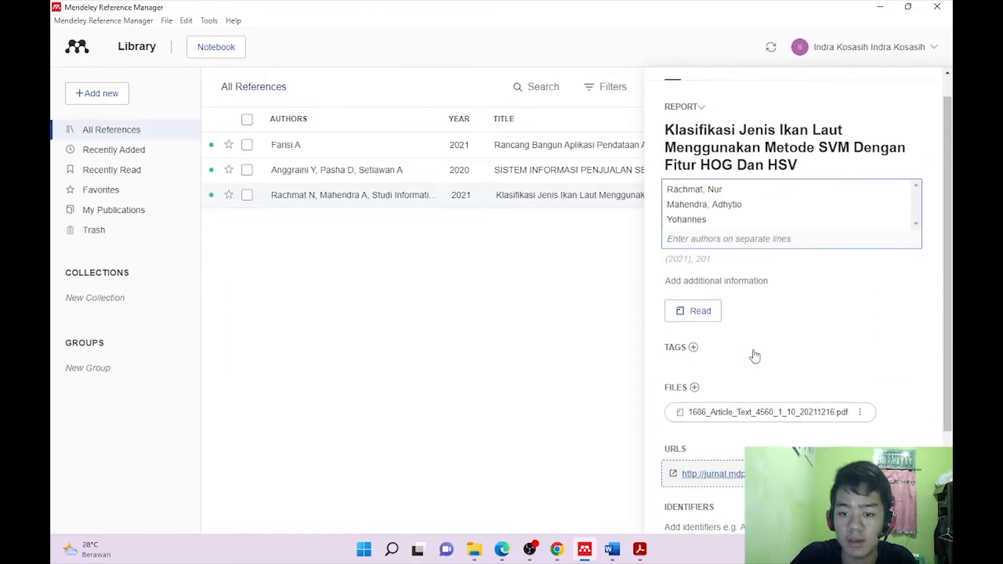
scroll(748, 285, "down", 3)
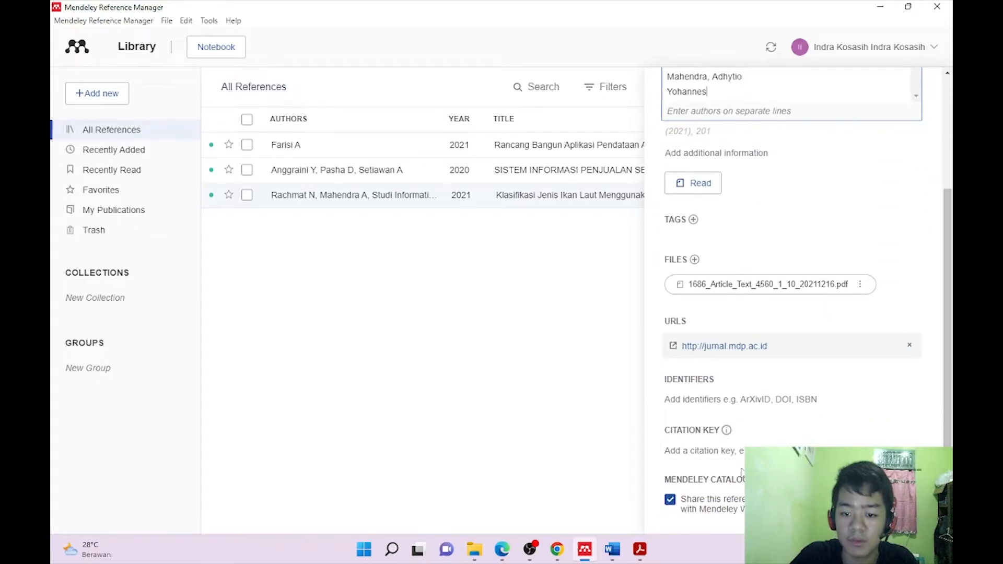
scroll(754, 418, "up", 3)
scroll(733, 318, "down", 3)
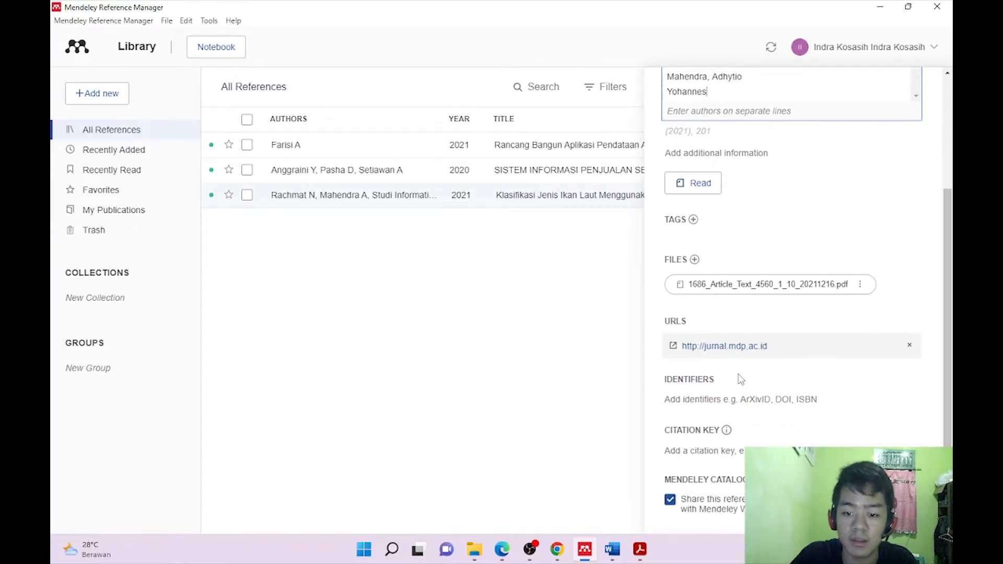
left_click(542, 258)
scroll(895, 145, "up", 3)
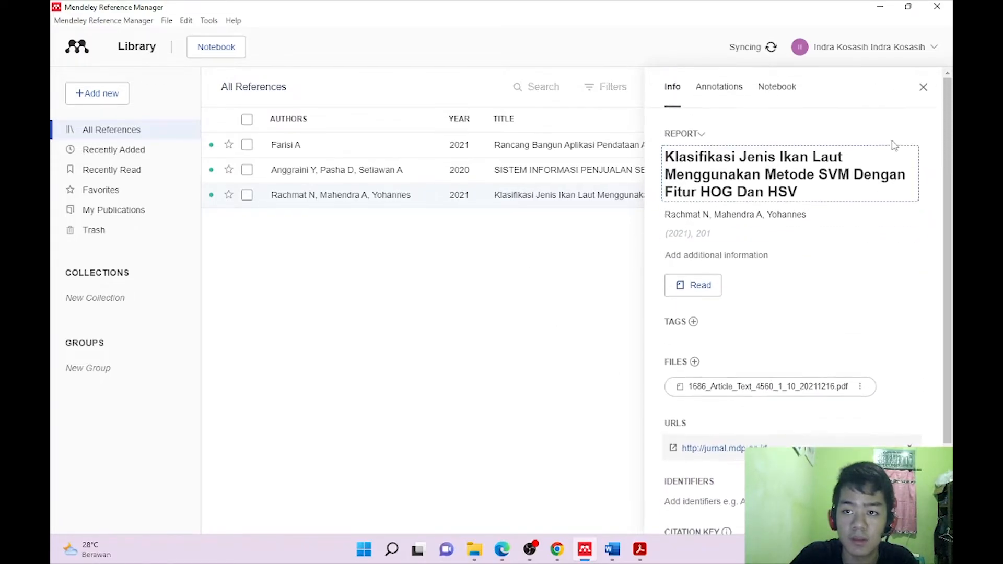
left_click(924, 87)
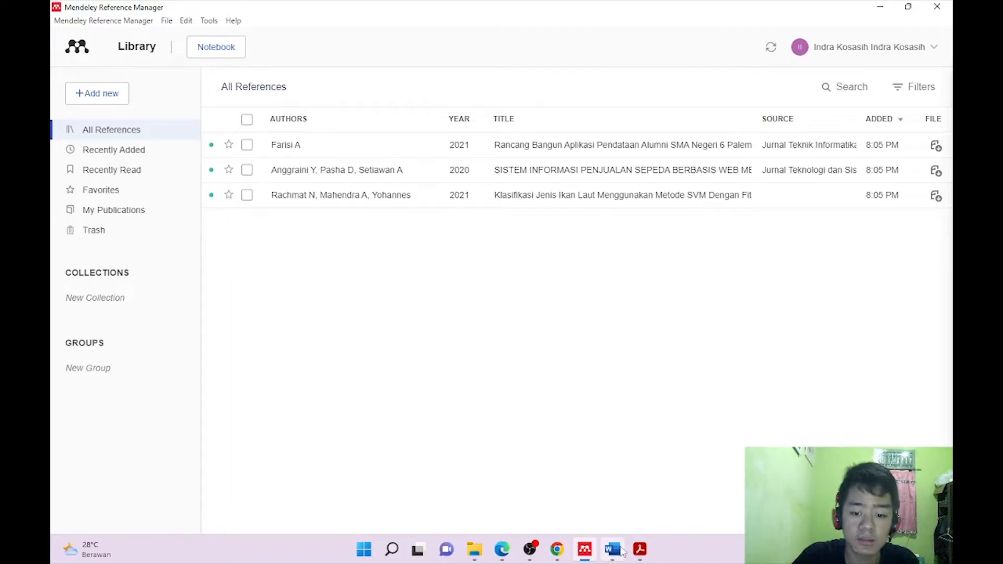
Place the Word insertion point on the empty line below the Pendahuluan heading.
left_click(618, 552)
left_click(332, 272)
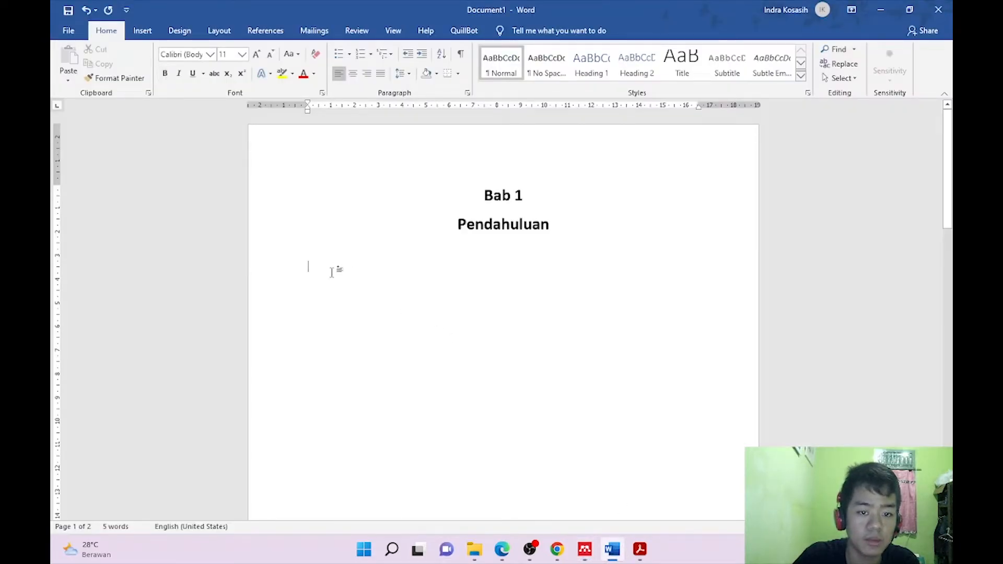
left_click(318, 253)
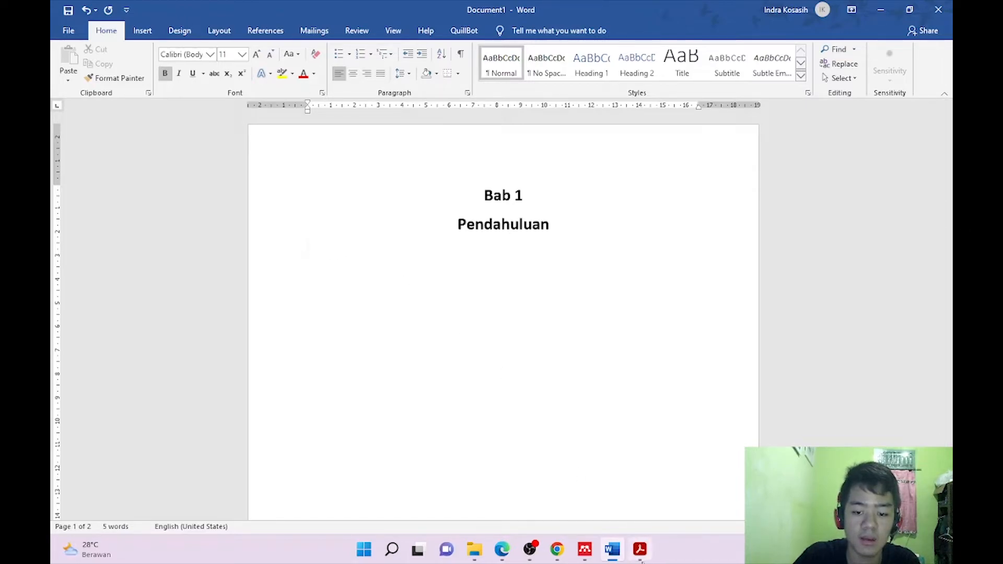
Select the page-2 passage from 'Dalam kelompok hewan' to '1% saja' in the fish article PDF.
left_click(646, 559)
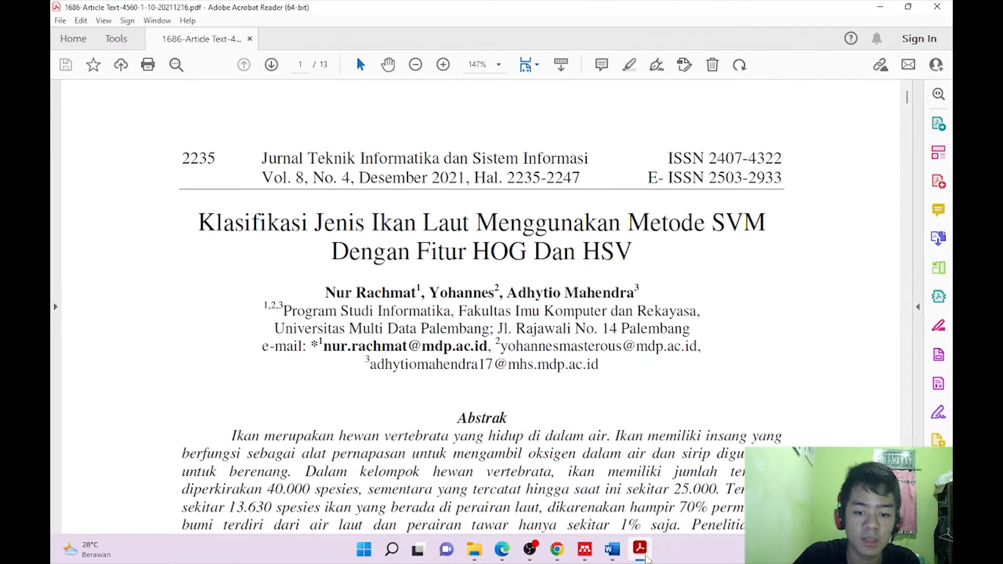
scroll(461, 490, "down", 10)
scroll(461, 491, "down", 15)
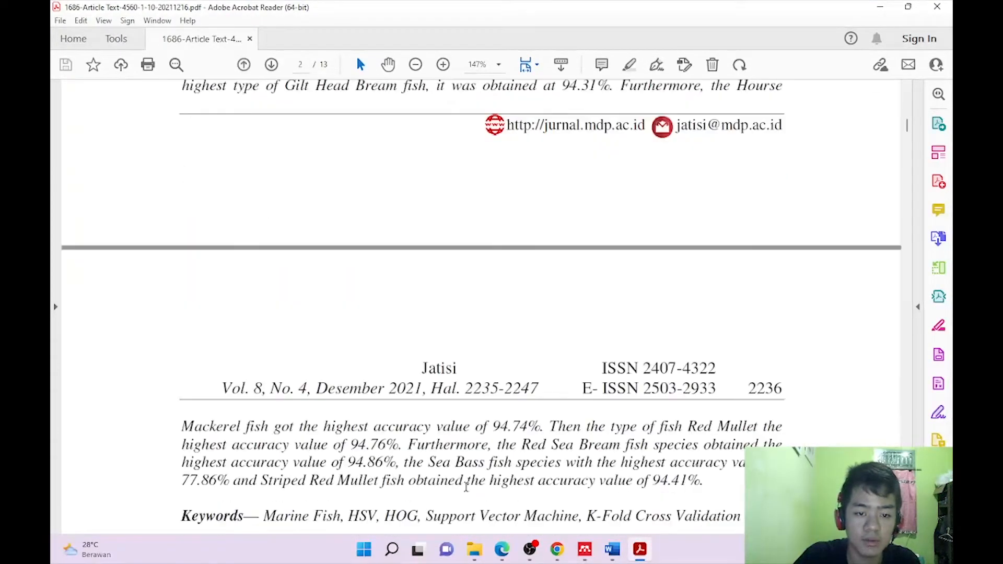
scroll(477, 481, "up", 3)
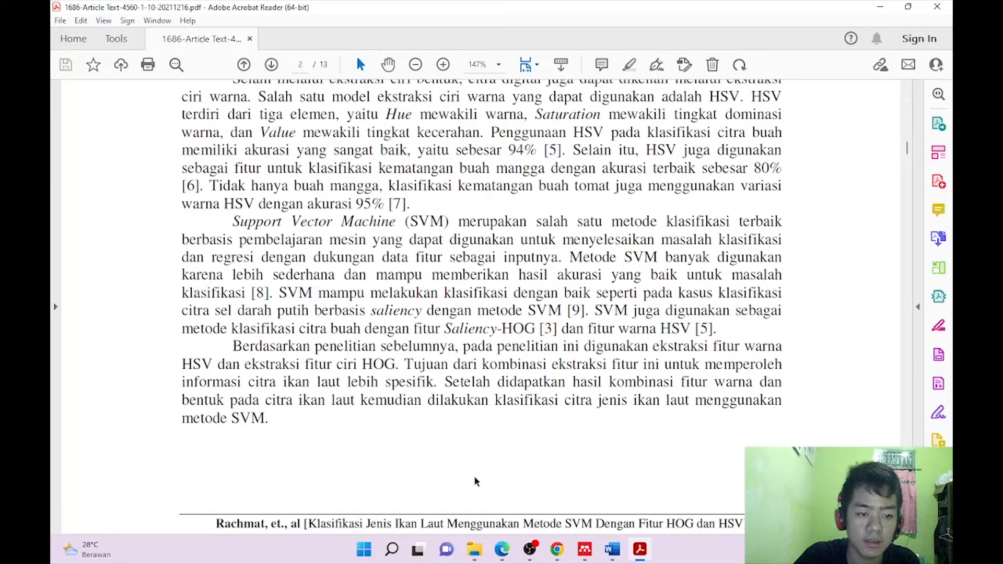
scroll(476, 482, "down", 1)
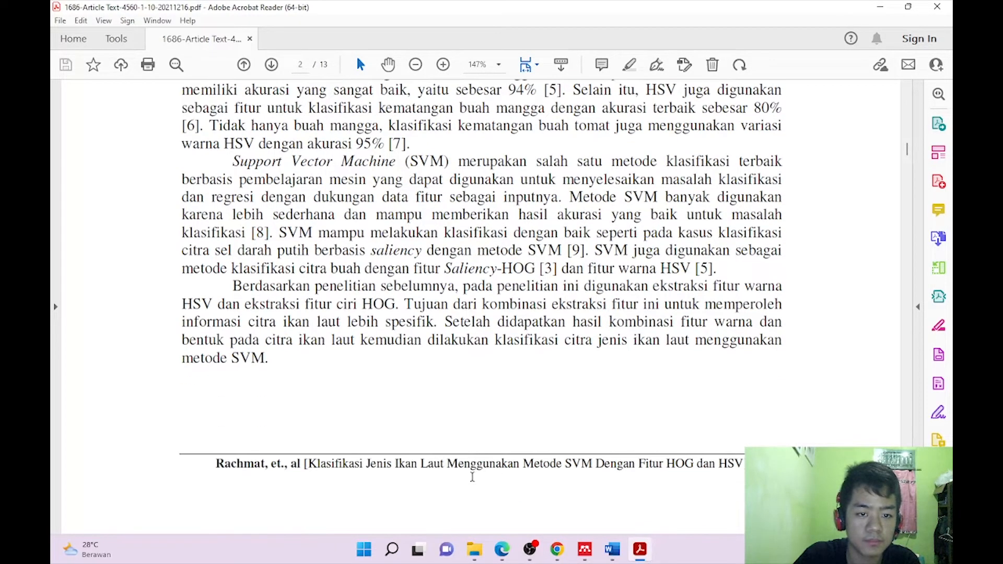
scroll(472, 477, "down", 13)
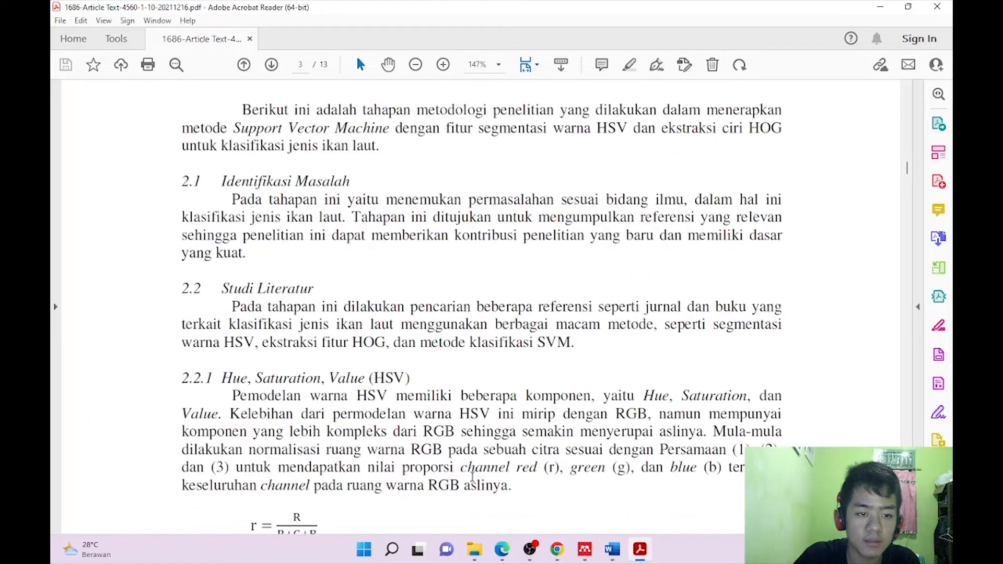
scroll(477, 478, "down", 15)
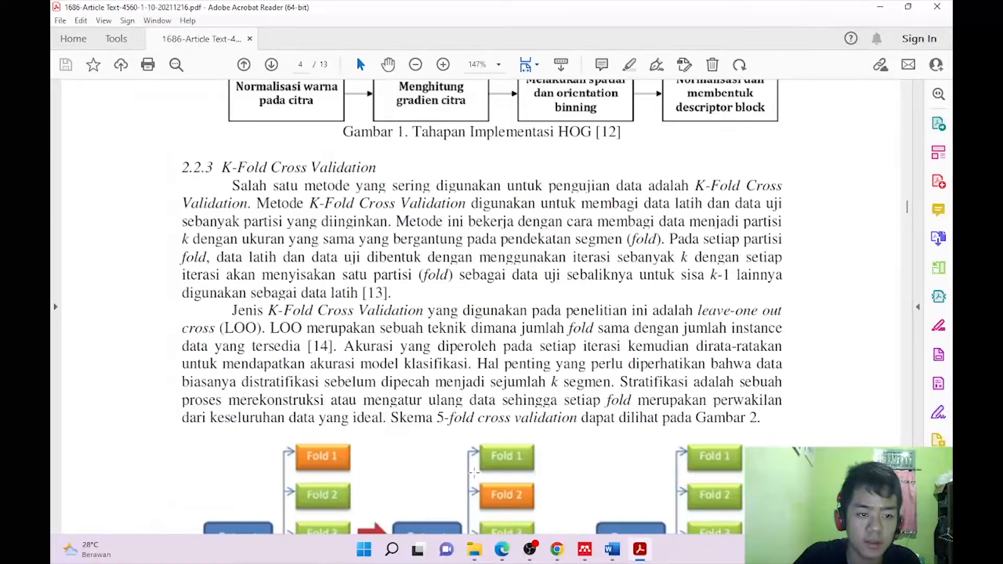
left_click_drag(908, 218, 918, 139)
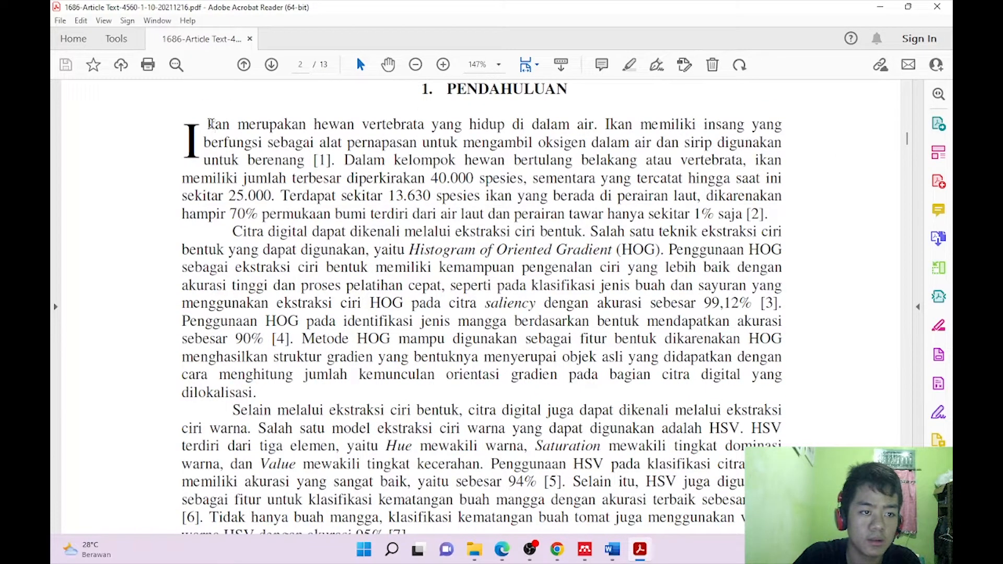
left_click_drag(345, 159, 727, 206)
key("ctrl+c")
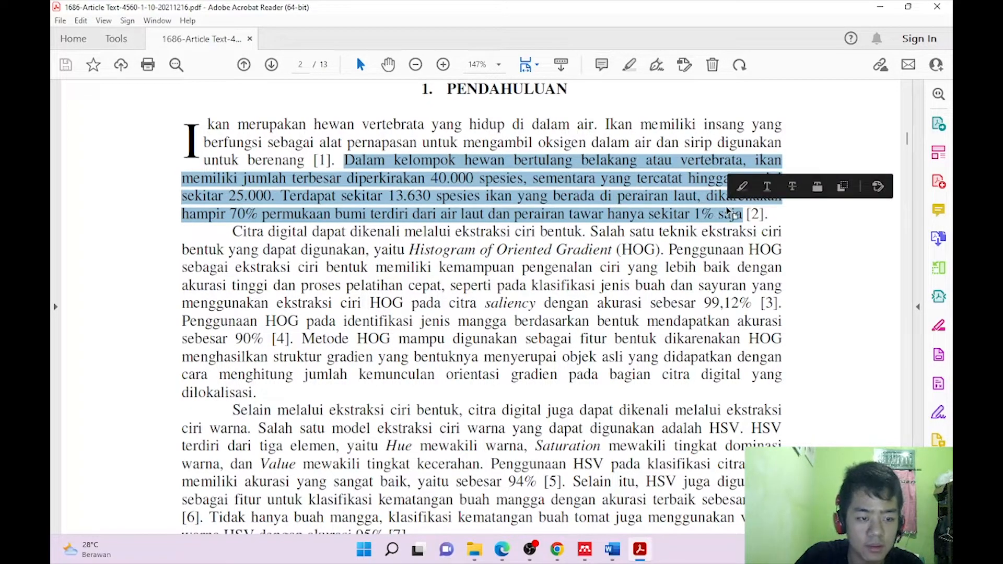
left_click(885, 13)
Paste the copied passage below Pendahuluan with source formatting instead of plain text.
right_click(316, 254)
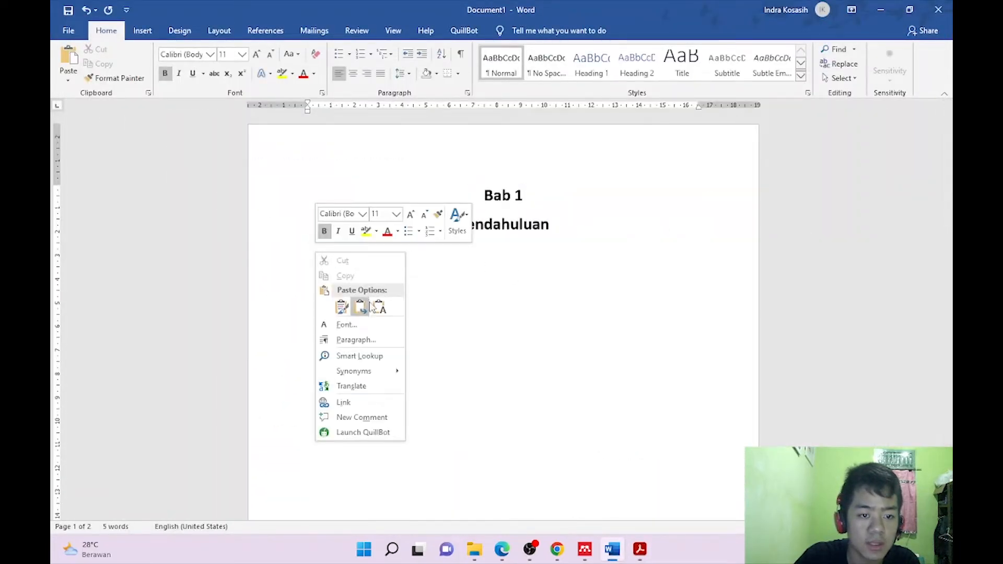
left_click(379, 308)
key("ctrl+z")
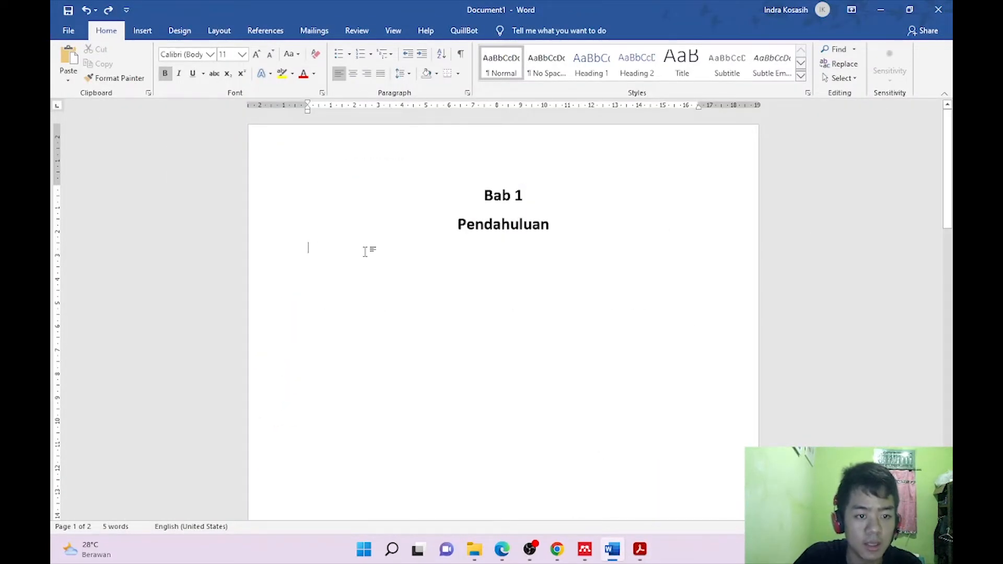
key("ctrl+v")
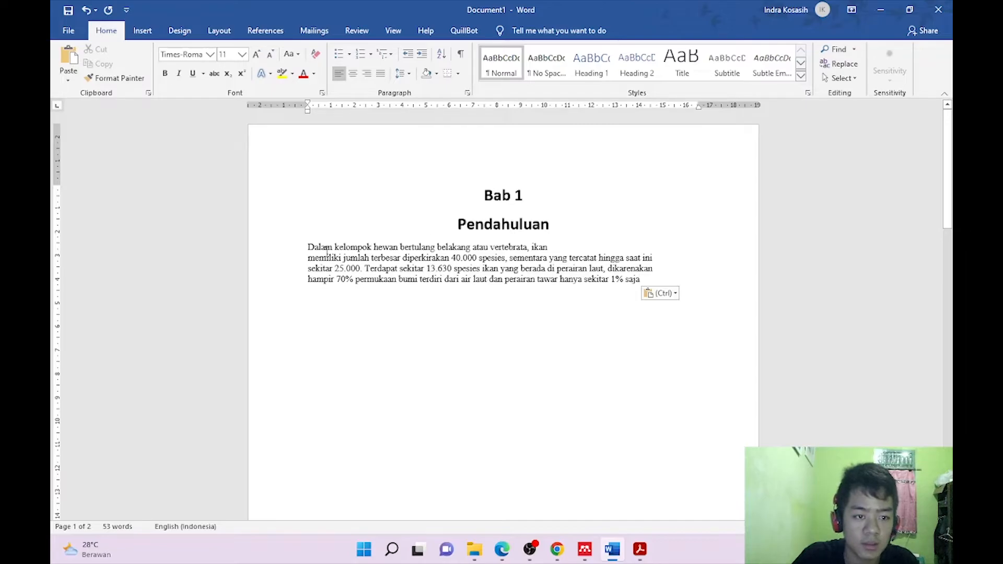
Join the broken lines before 'memiliki', 'sekitar 25.000' and 'hampir', and indent the first line.
key("BackSpace")
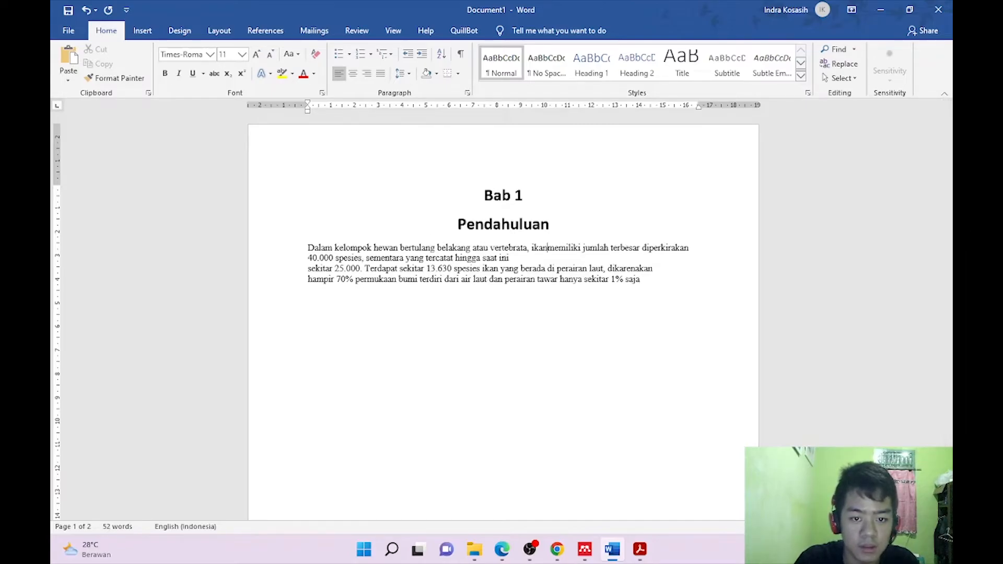
key("BackSpace")
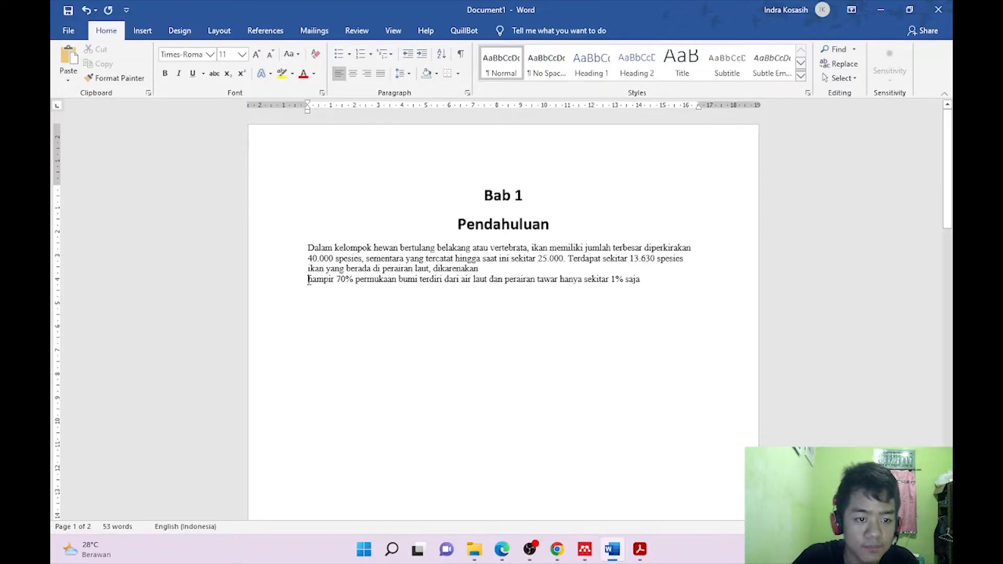
key("BackSpace")
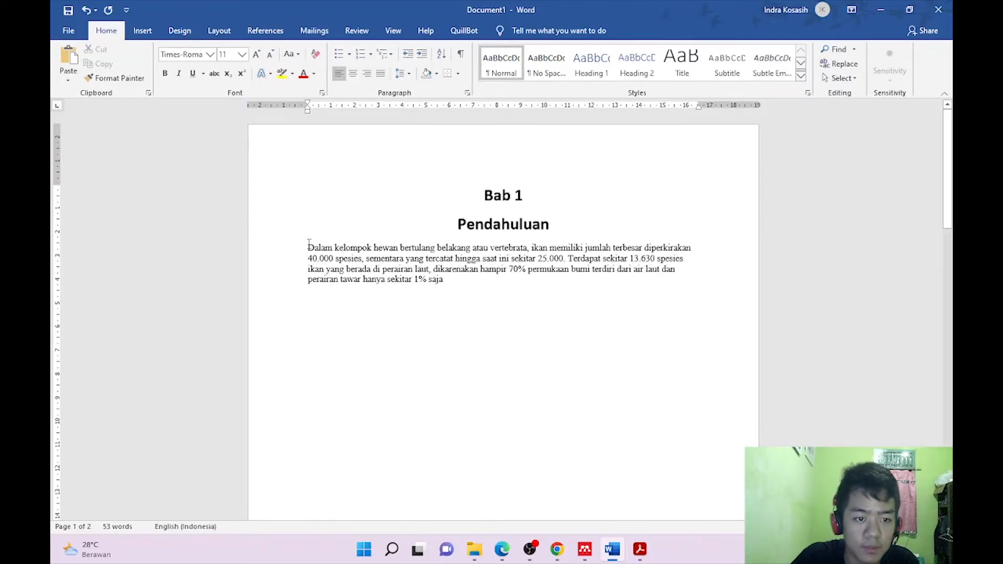
key("Tab")
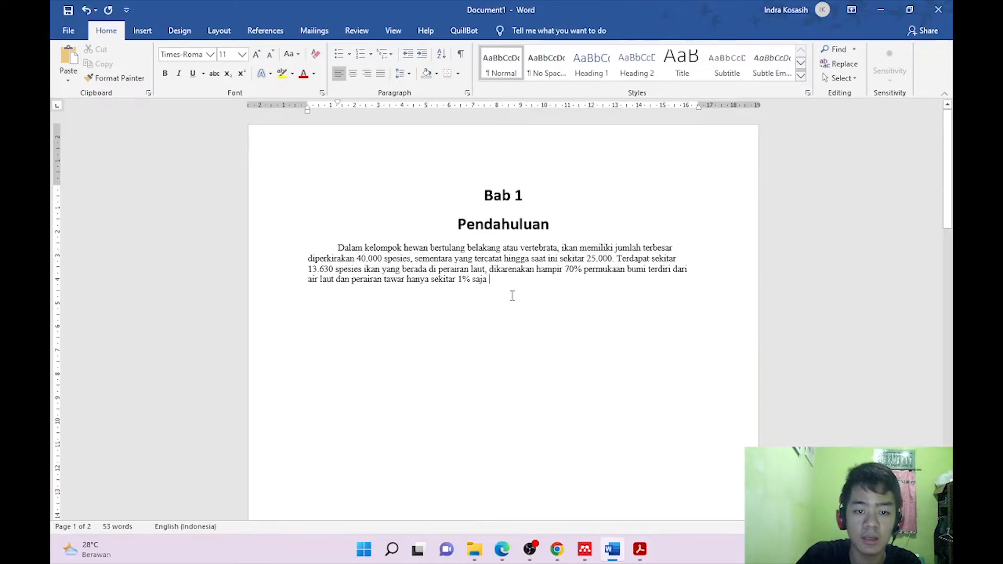
left_click(265, 30)
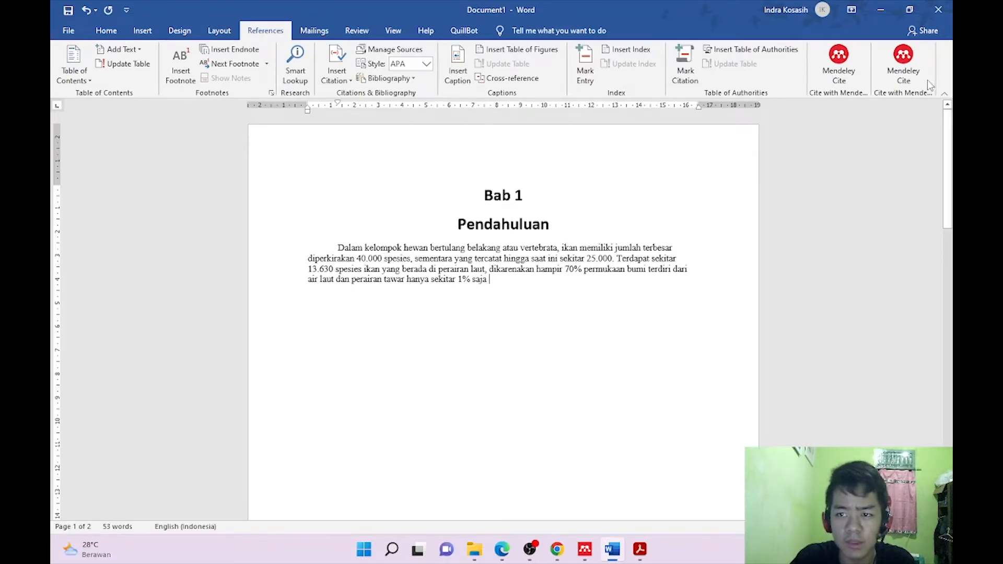
Cite the Klasifikasi Jenis Ikan Laut reference at the paragraph's end and view its APA 7th edition style settings.
left_click(902, 73)
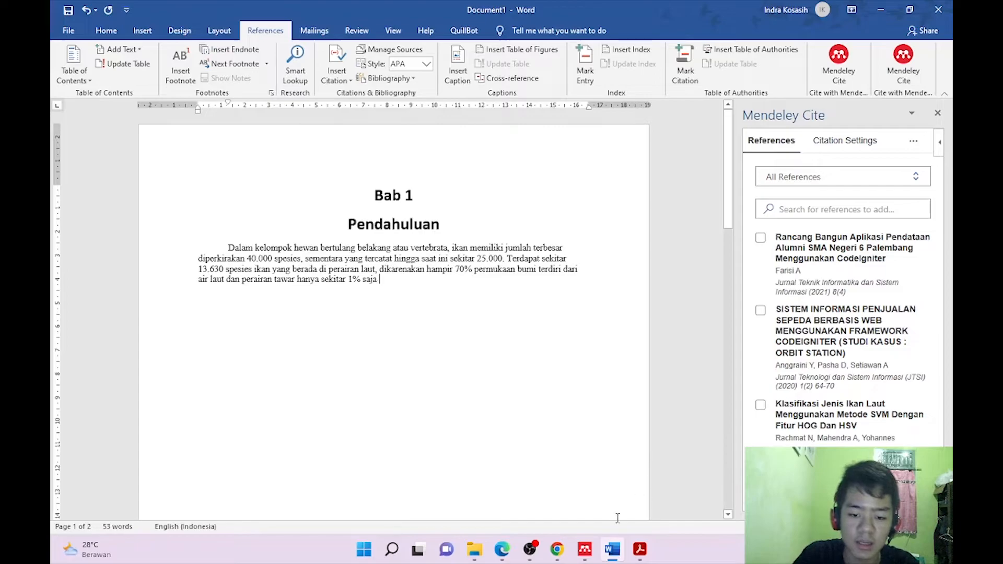
left_click(591, 557)
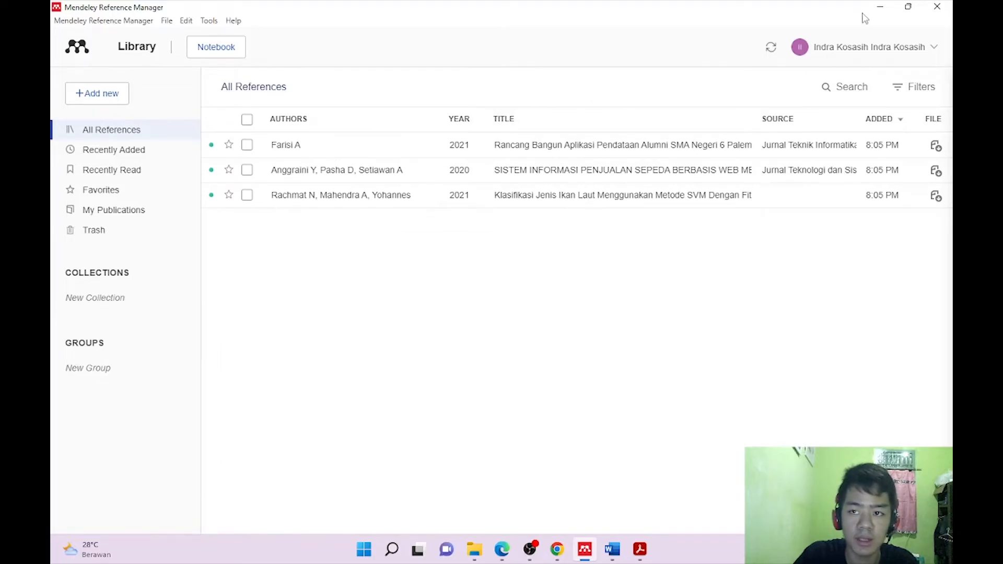
left_click(880, 7)
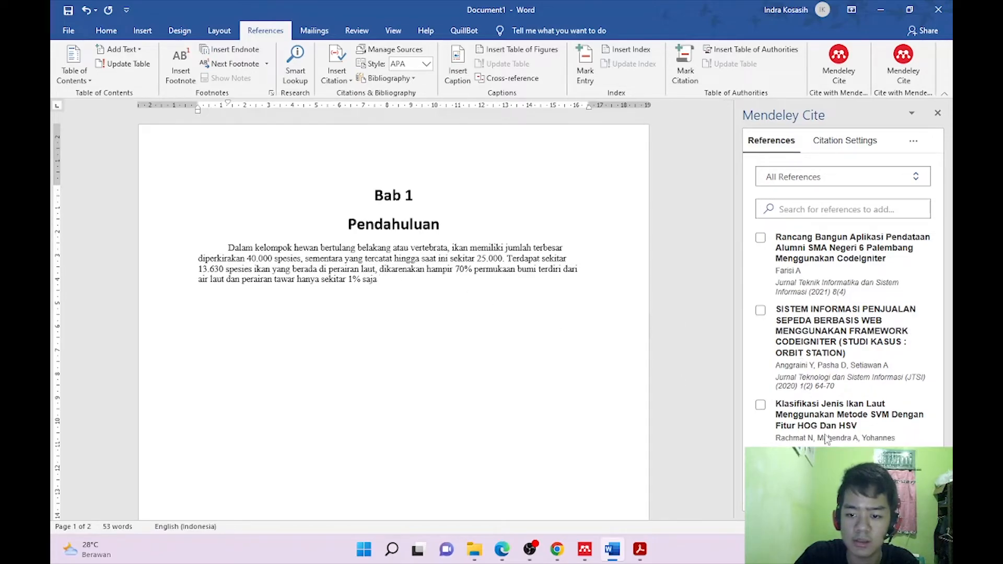
left_click(761, 408)
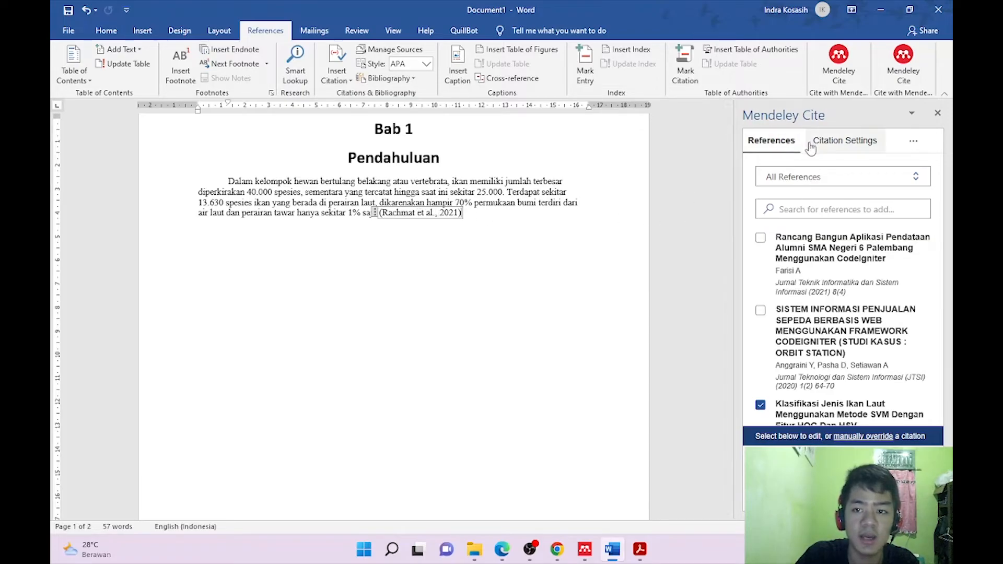
left_click(838, 148)
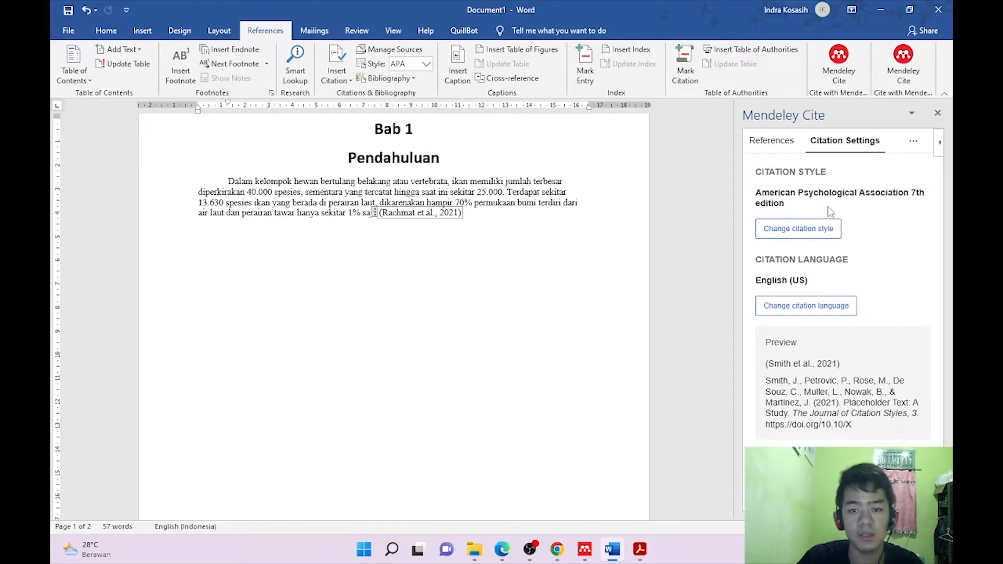
Change the Mendeley Cite style from APA 7th edition to IEEE so the citation reads [1].
left_click(824, 238)
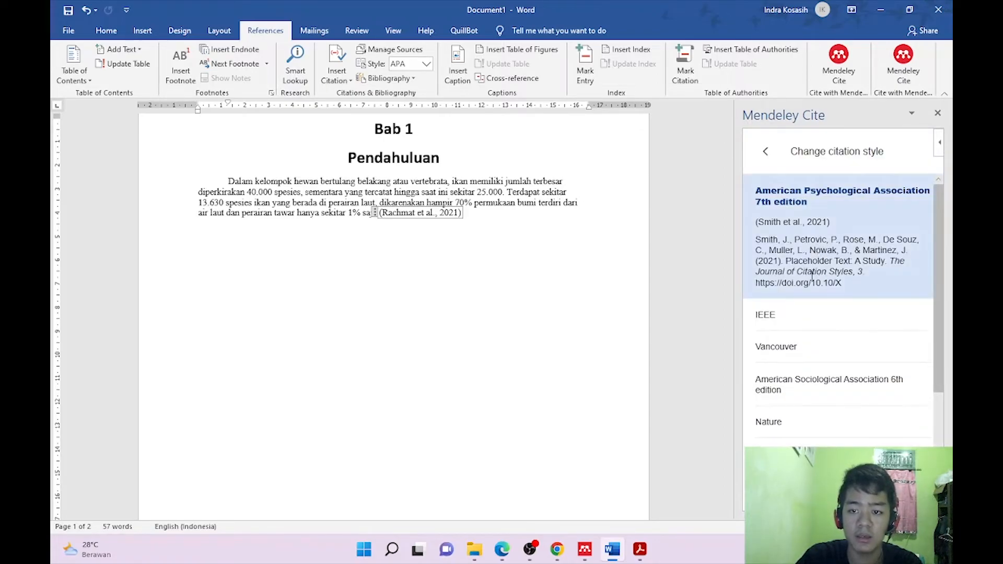
scroll(796, 298, "down", 4)
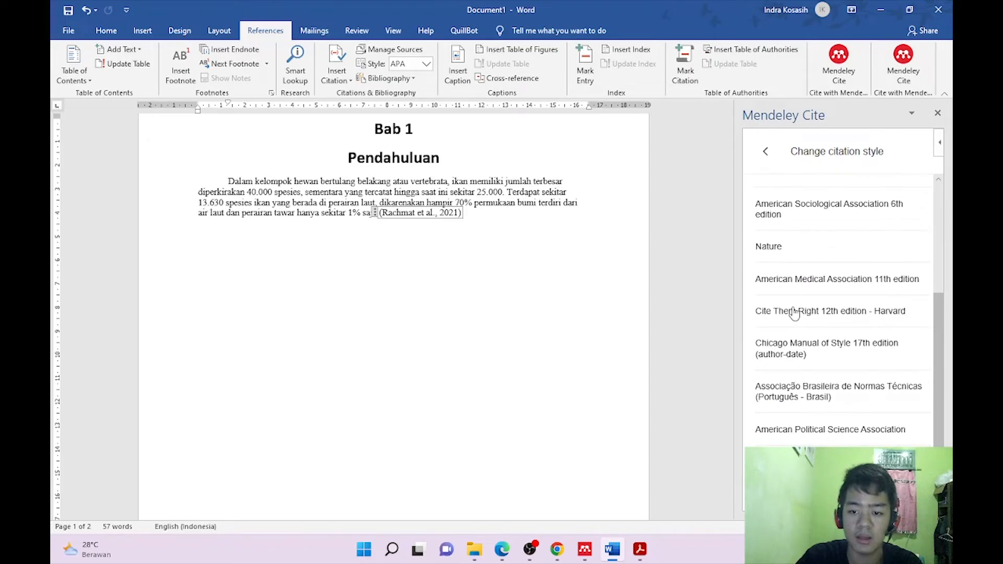
scroll(789, 360, "up", 4)
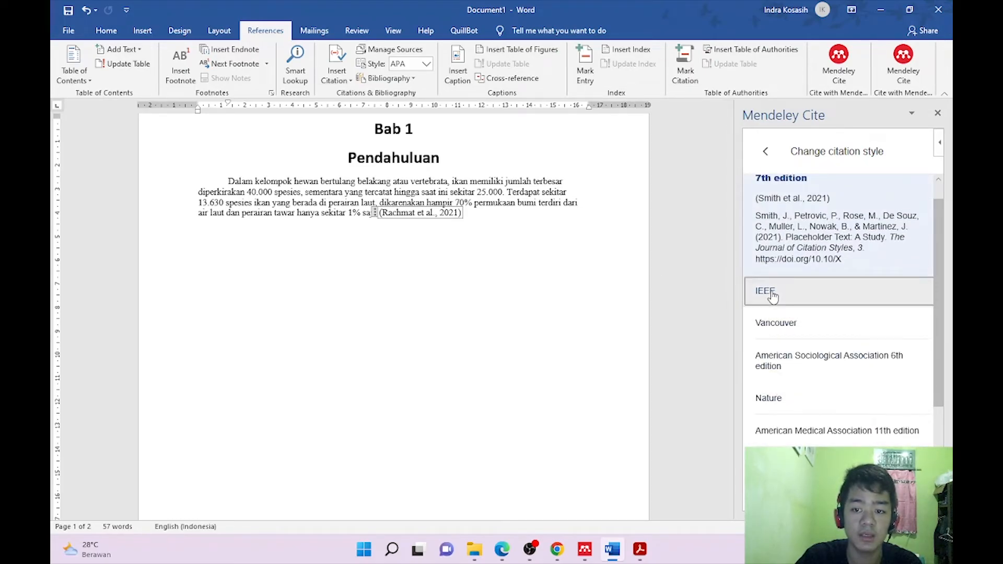
left_click(772, 295)
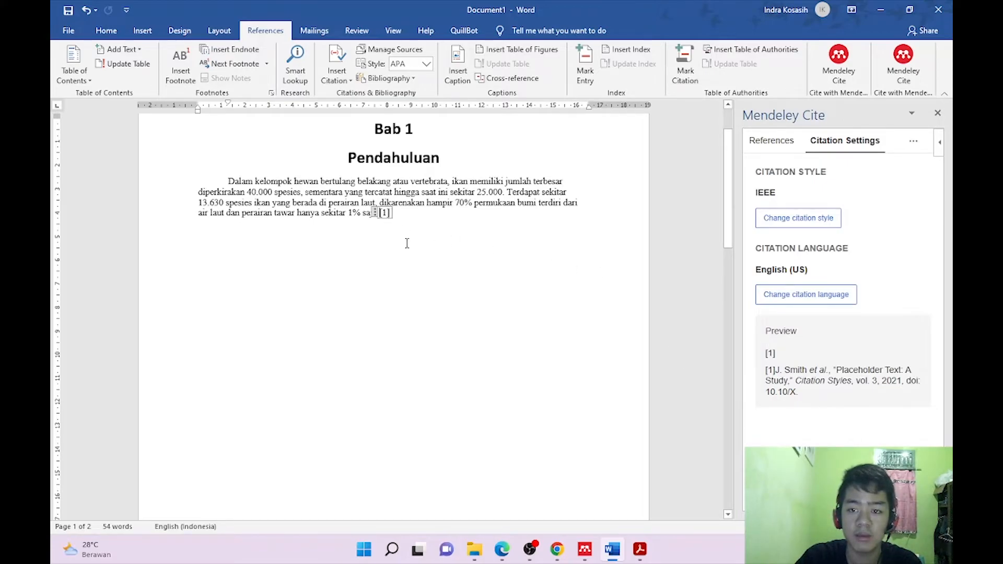
scroll(408, 261, "down", 12)
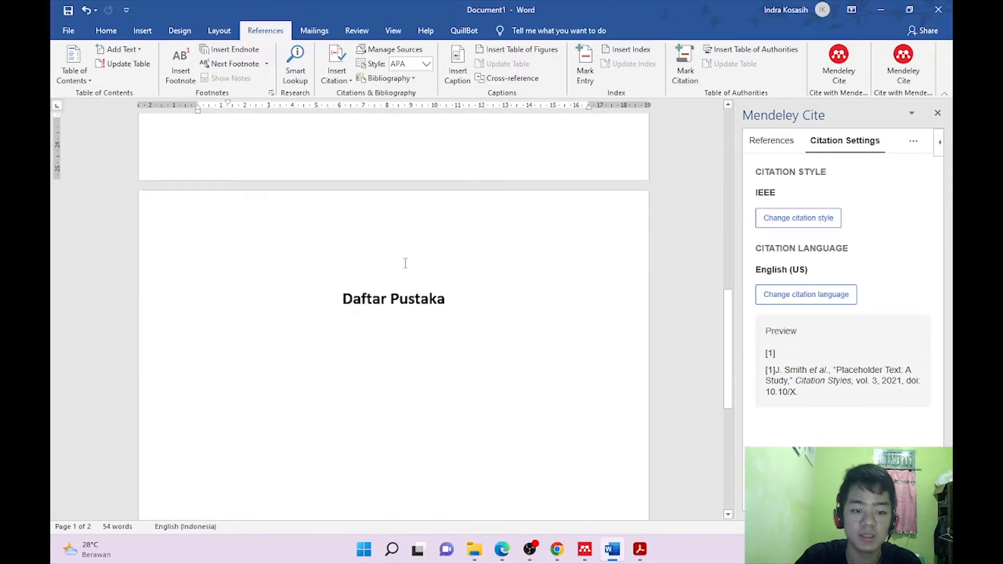
scroll(362, 316, "up", 15)
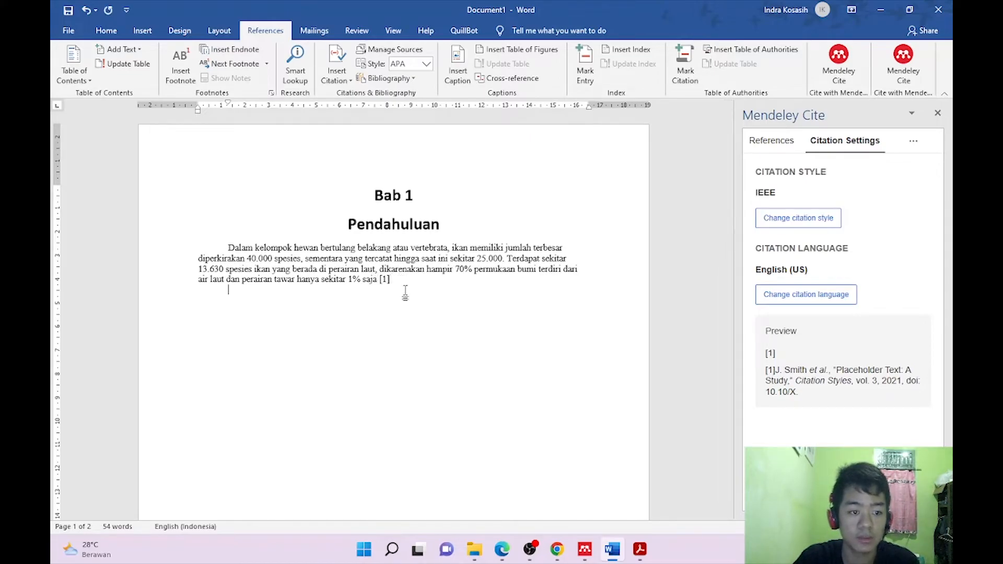
Select the 'Pengelolaan data alumni…berbasis web' paragraph in the 1642 alumni-data article PDF.
left_click(474, 550)
double_click(671, 425)
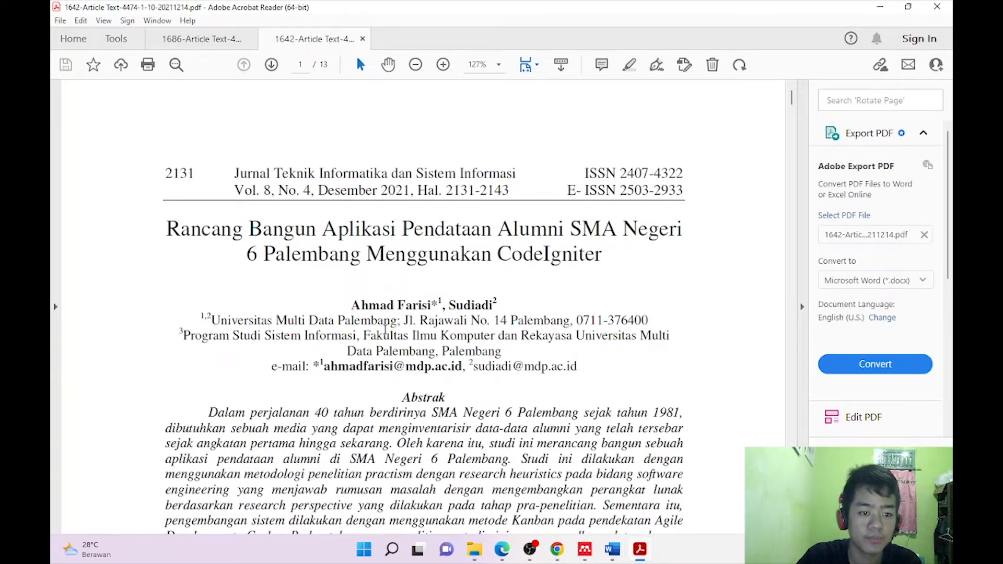
scroll(386, 329, "down", 2)
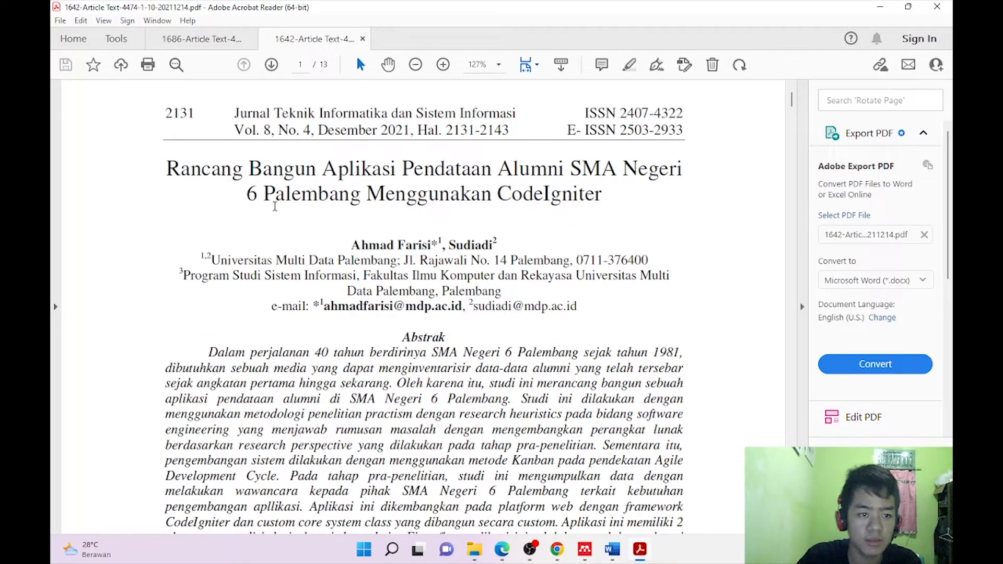
scroll(357, 285, "down", 18)
scroll(357, 283, "down", 10)
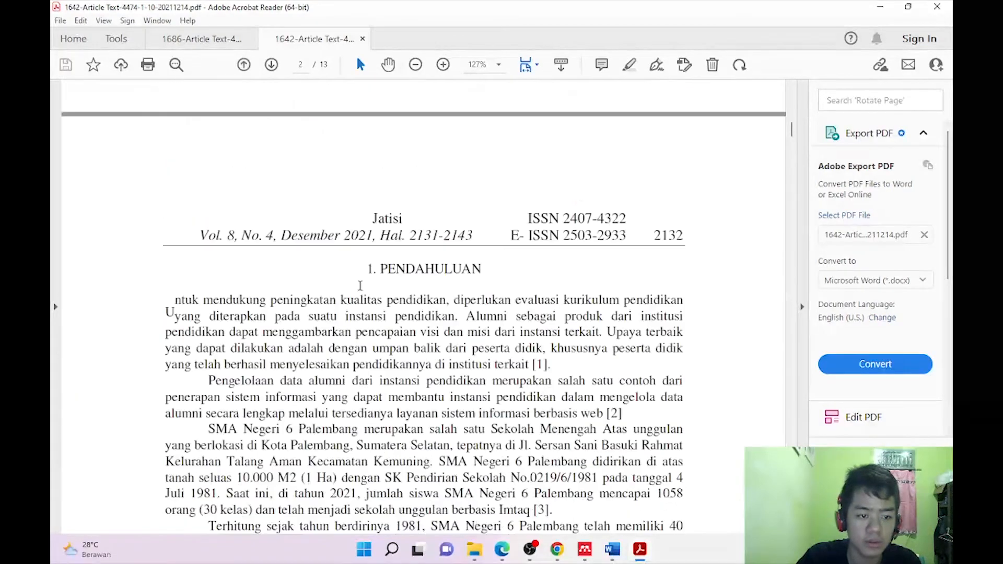
scroll(234, 292, "down", 1)
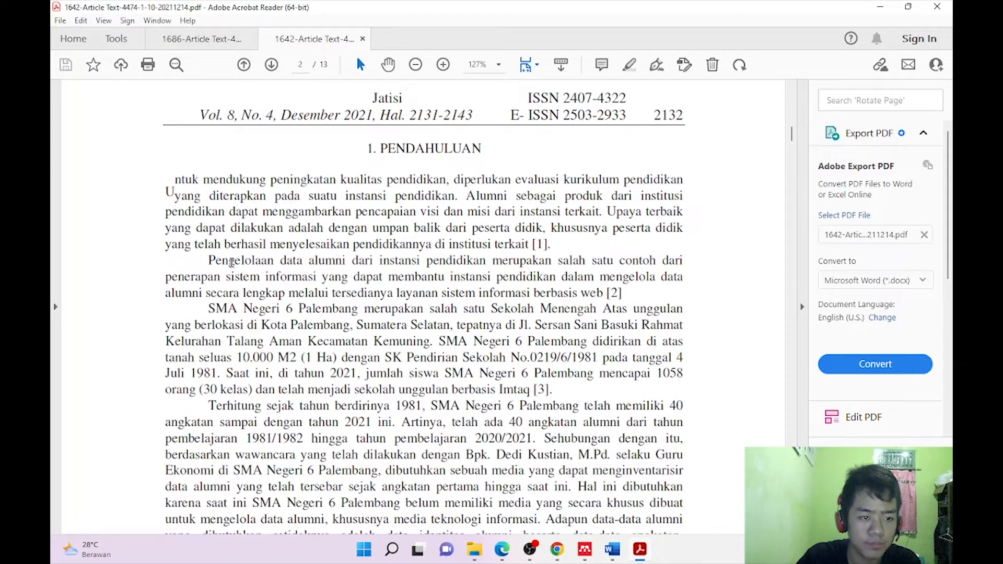
left_click_drag(209, 259, 586, 291)
key("ctrl+c")
Paste the alumni-data paragraph into the Word draft below the first paragraph.
left_click(880, 6)
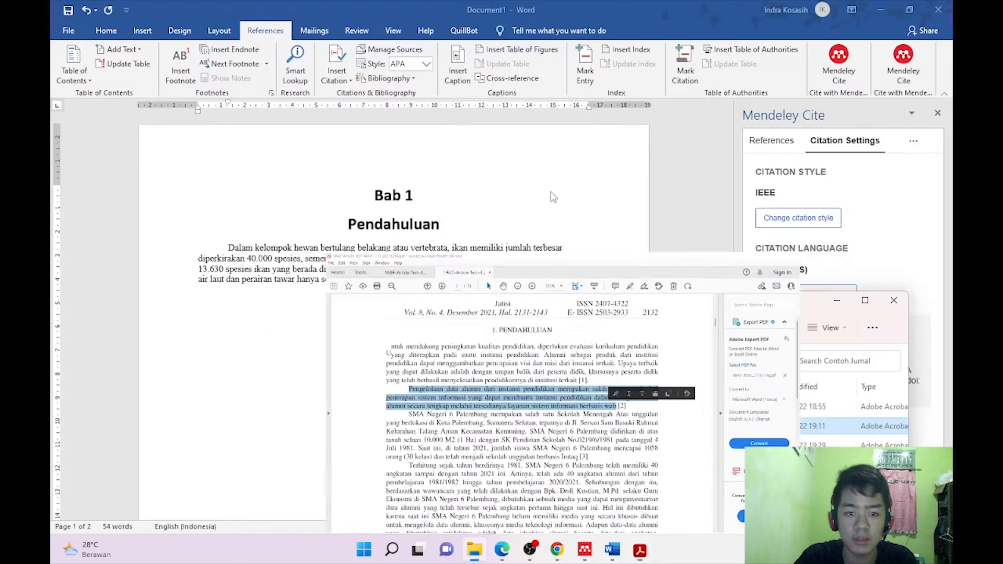
left_click(245, 305)
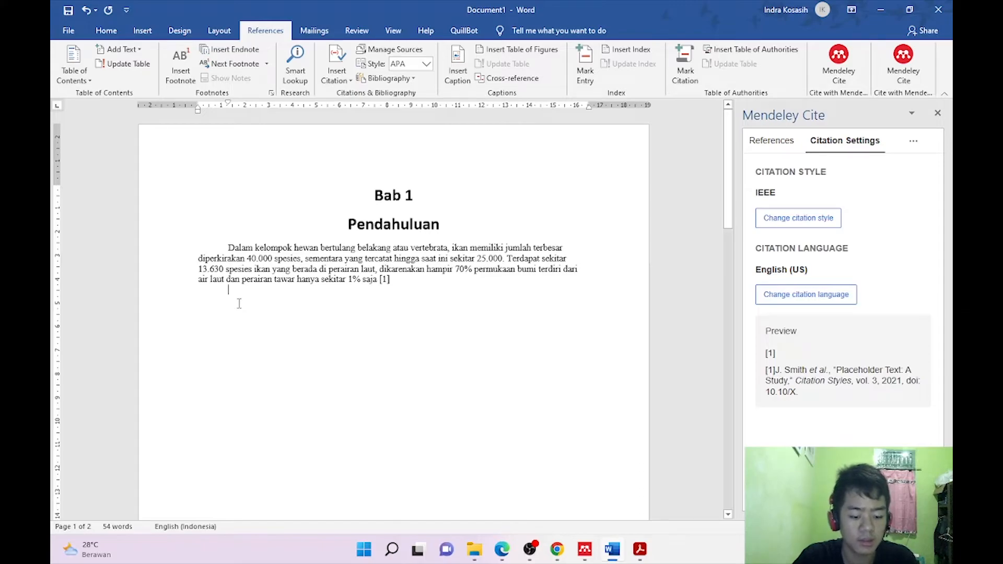
key("ctrl+v")
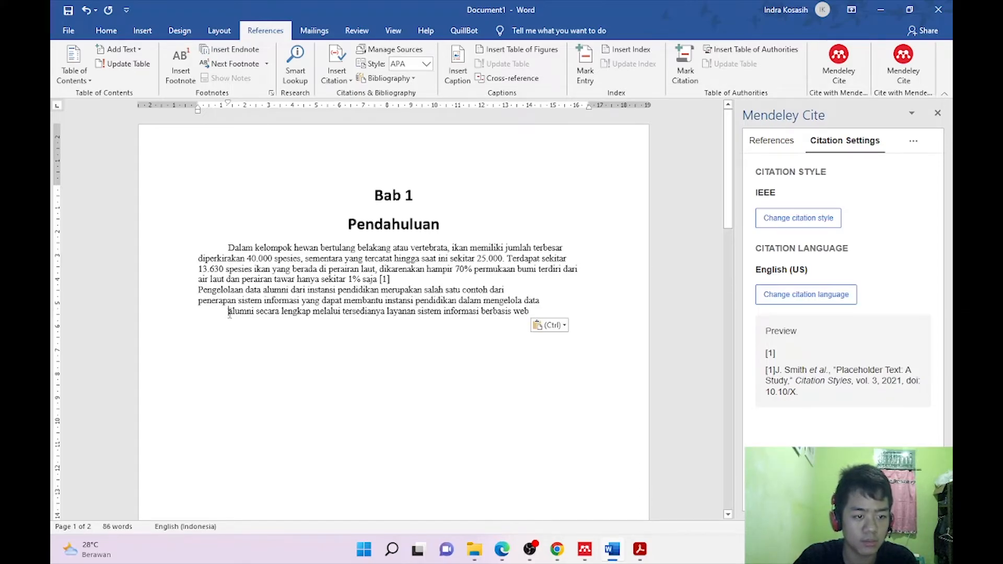
Indent the pasted paragraph and insert citation [2] after 'web', initially using the bicycle sales reference.
left_click(198, 290)
key("Tab")
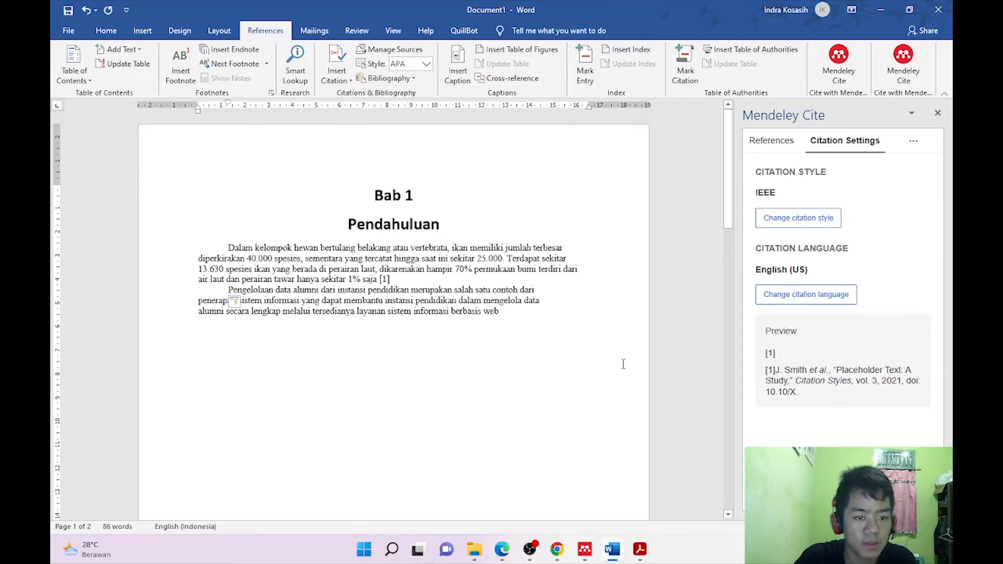
left_click(508, 310)
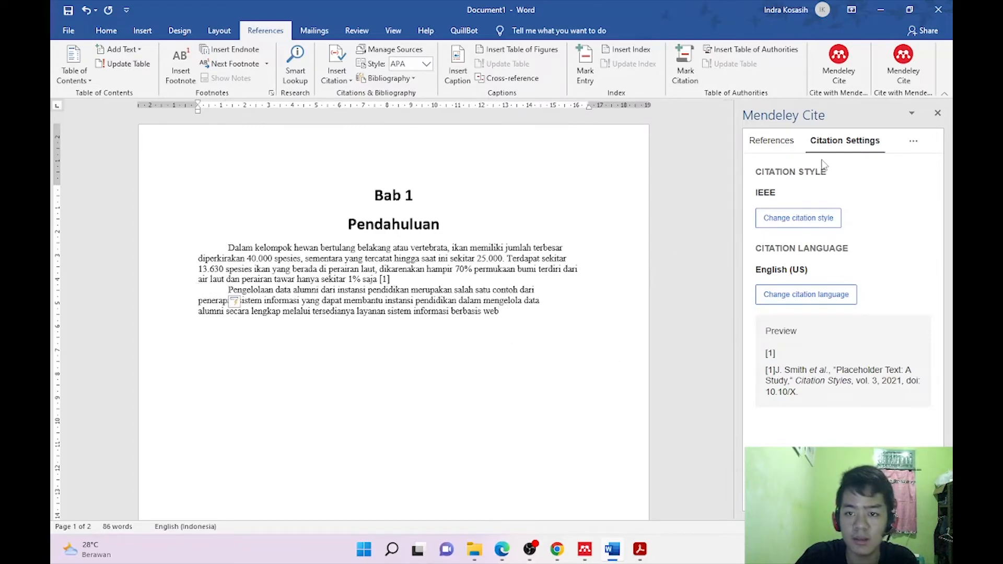
left_click(771, 141)
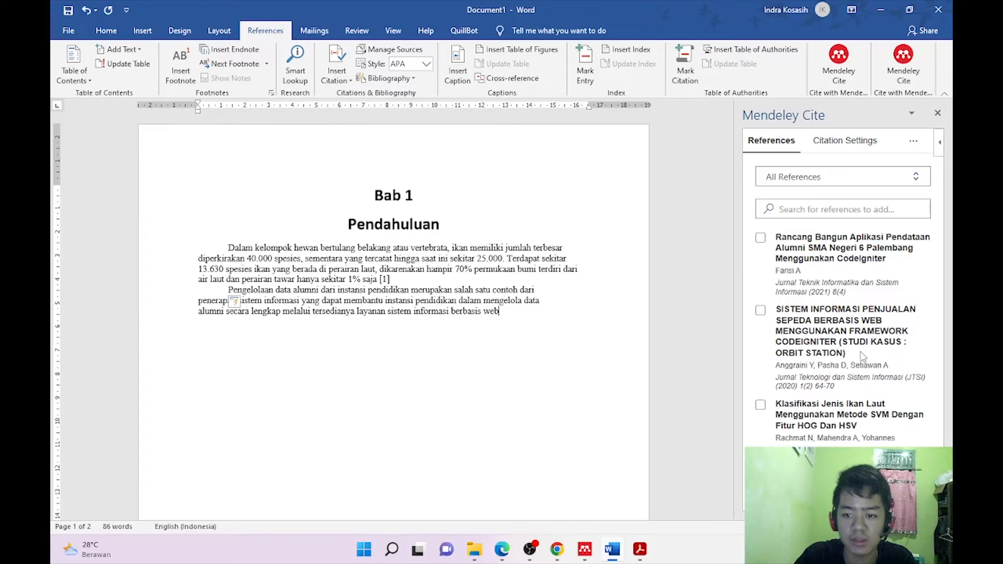
left_click(761, 312)
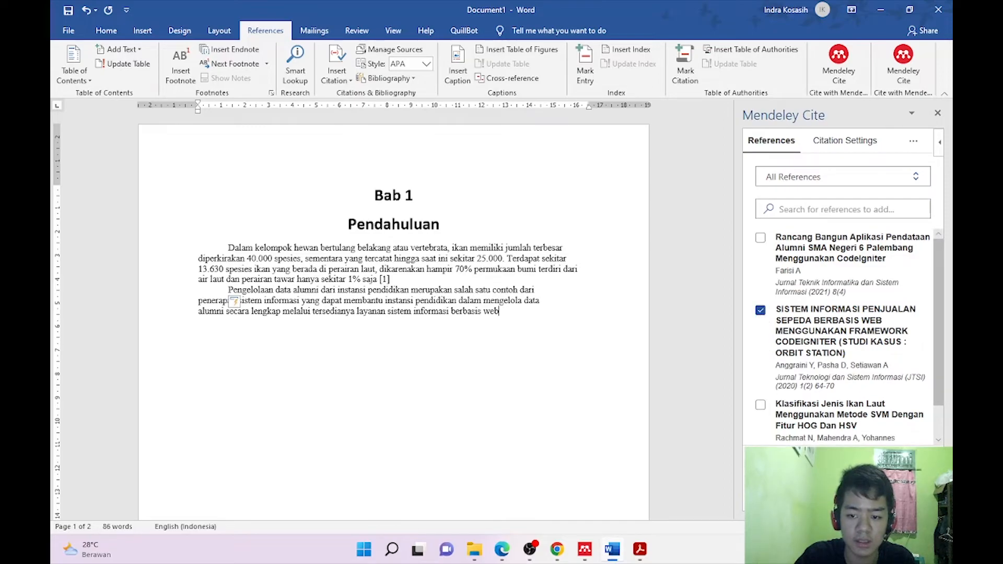
left_click(820, 494)
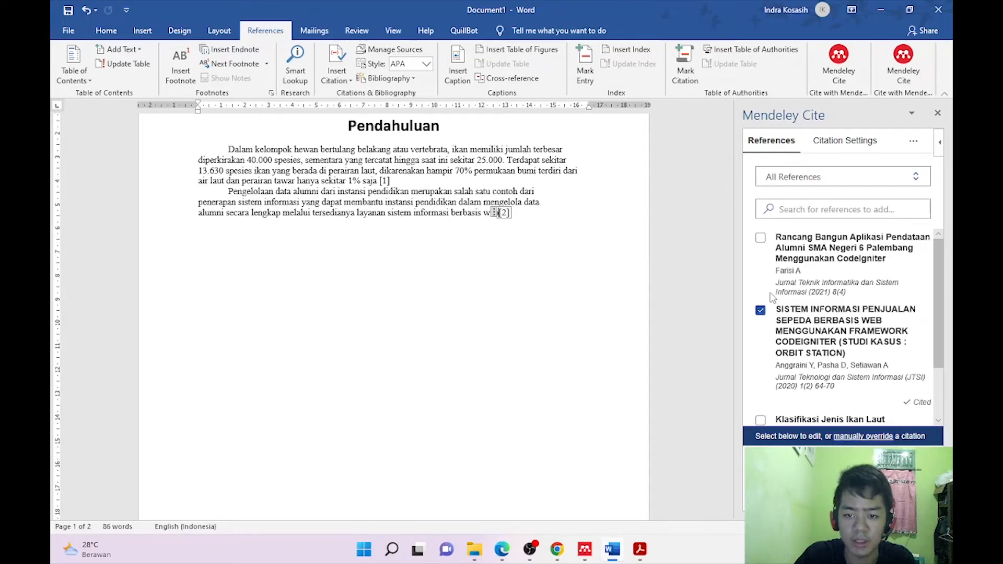
Swap citation [2]'s bicycle sales reference for the Rancang Bangun alumni-data article.
left_click(761, 239)
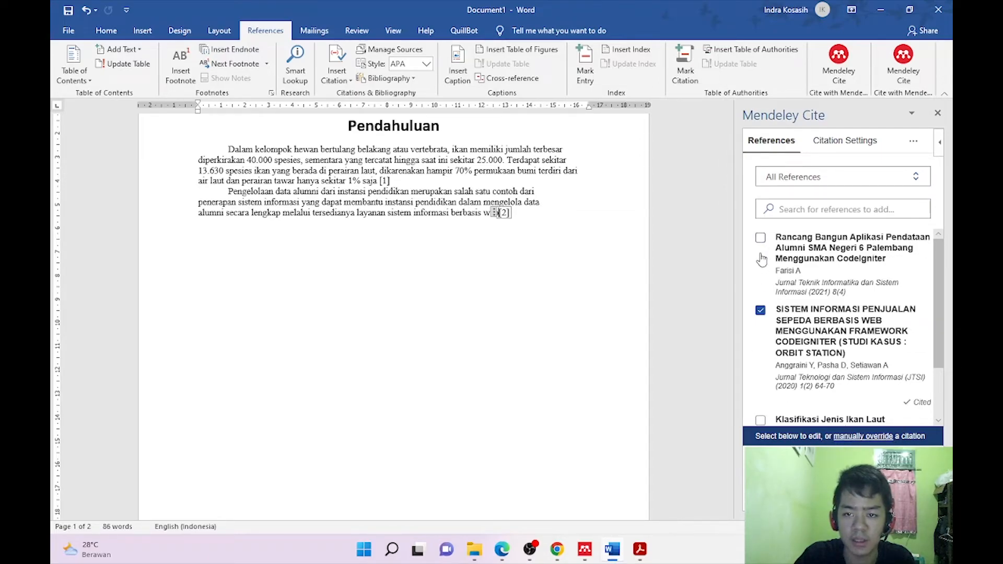
left_click(761, 310)
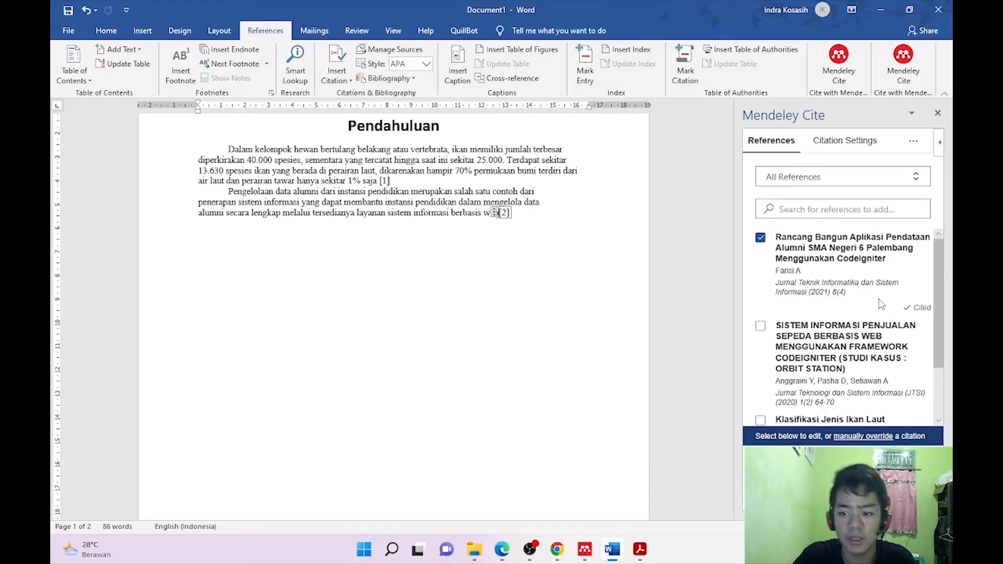
left_click(853, 153)
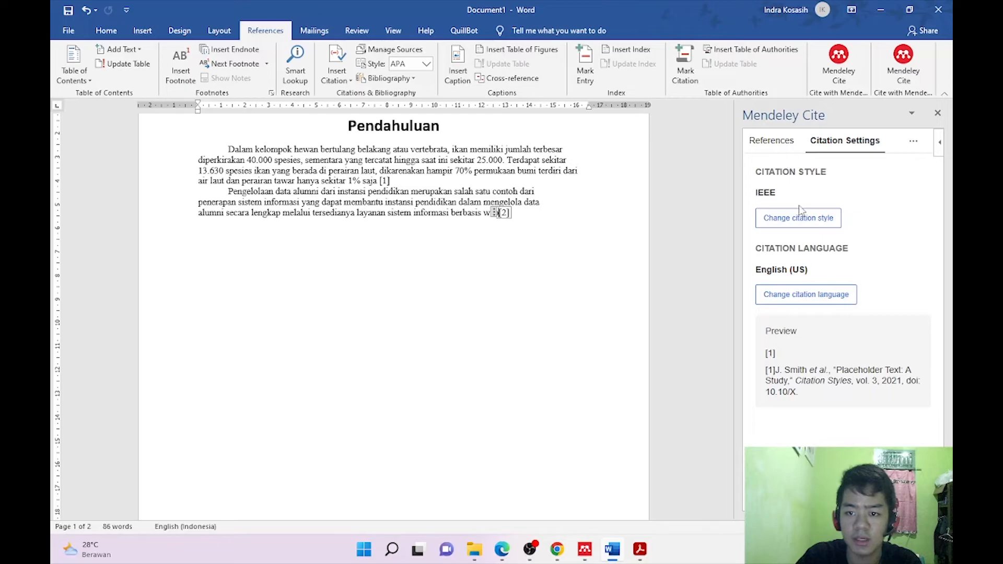
left_click(779, 140)
left_click(513, 213)
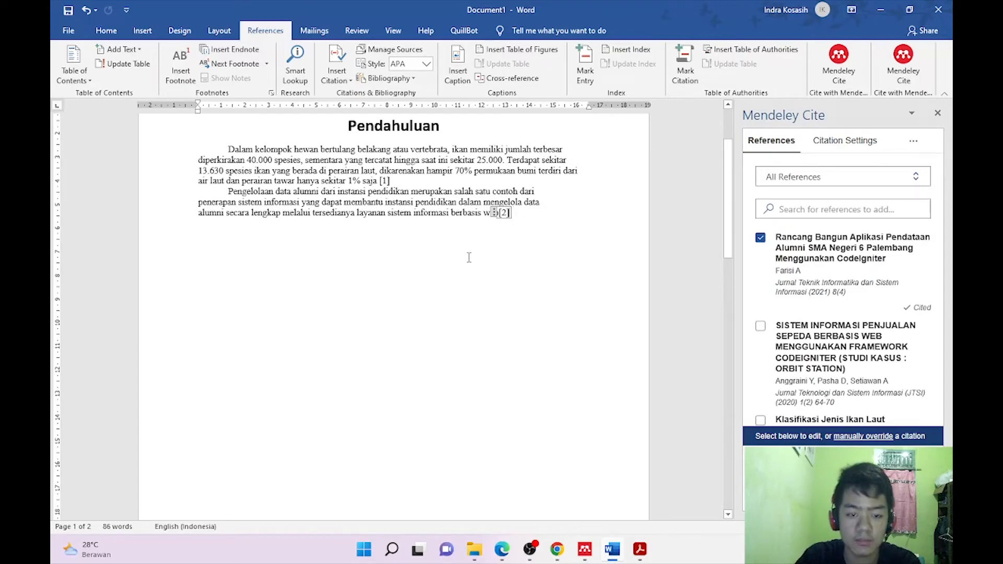
left_click(511, 235)
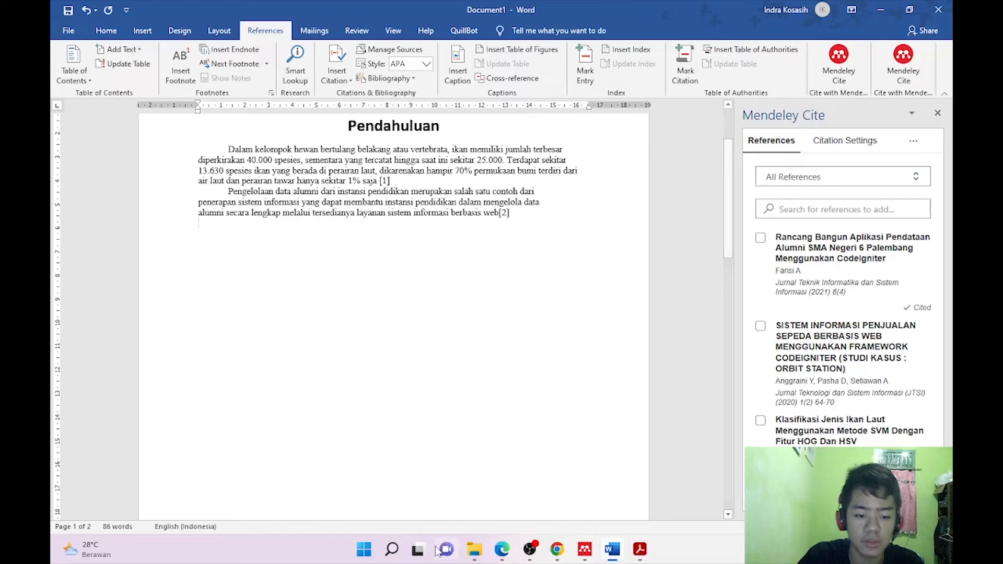
Select the opening 'Sistem Informasi…efektif dan efisien' paragraph in the 236-1565-1-PB bicycle sales article.
left_click(474, 549)
double_click(631, 407)
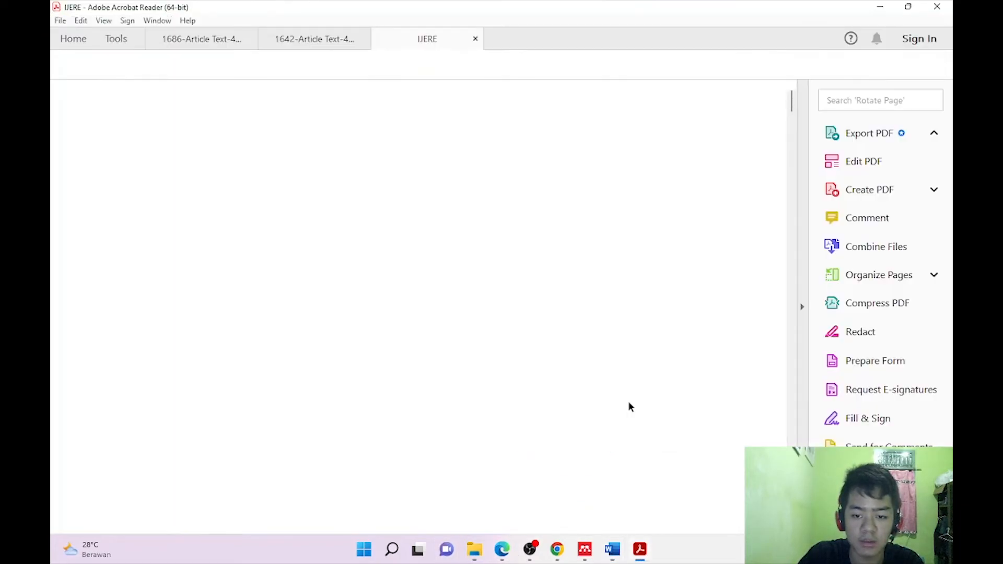
scroll(397, 300, "down", 3)
scroll(397, 301, "down", 10)
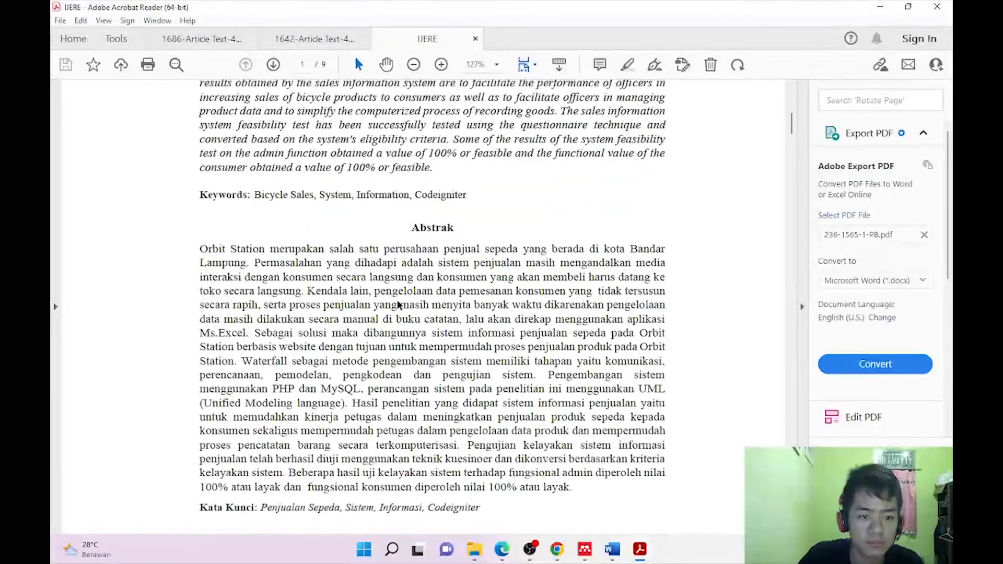
scroll(397, 307, "up", 5)
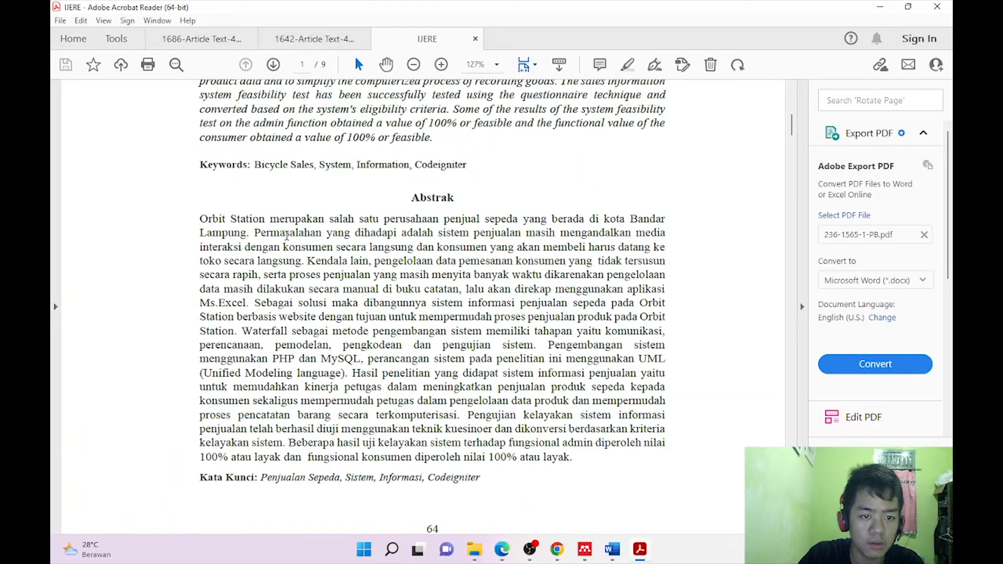
scroll(287, 235, "down", 8)
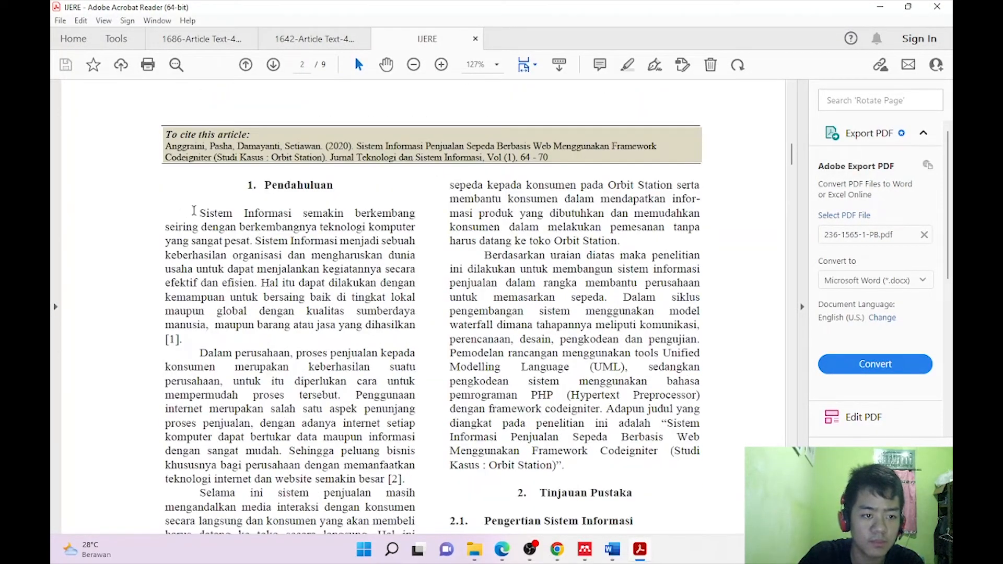
left_click_drag(200, 214, 313, 229)
left_click(201, 212)
left_click_drag(202, 212, 254, 282)
key("ctrl+c")
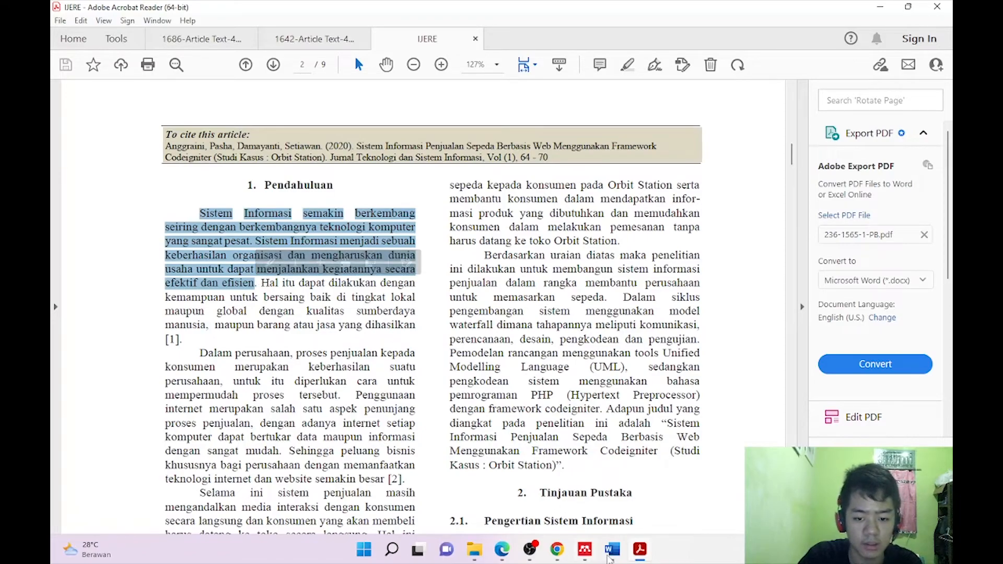
left_click(609, 554)
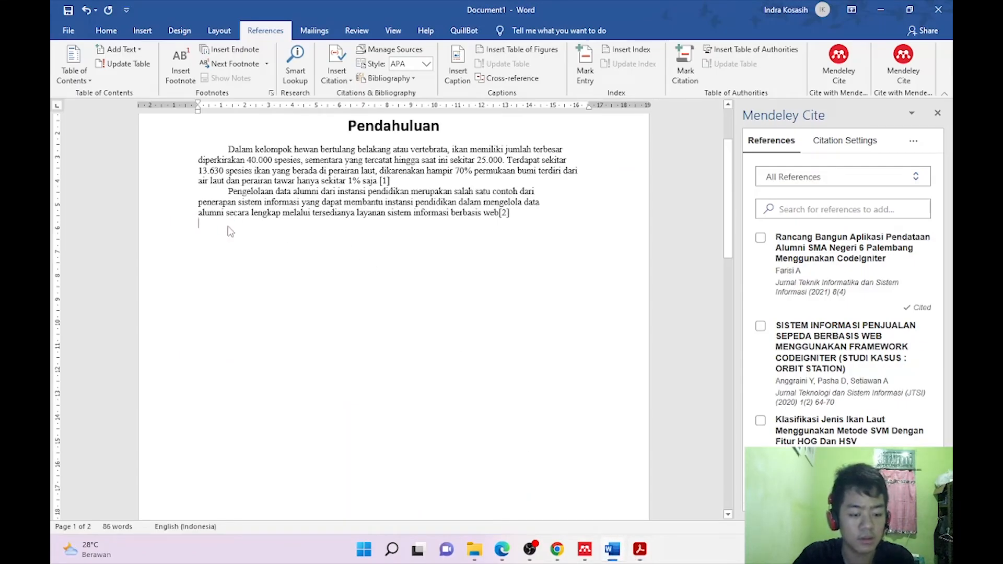
Paste the 'Sistem Informasi' paragraph indented, citing the SISTEM INFORMASI PENJUALAN SEPEDA article as [3].
key("ctrl+v")
key("Tab")
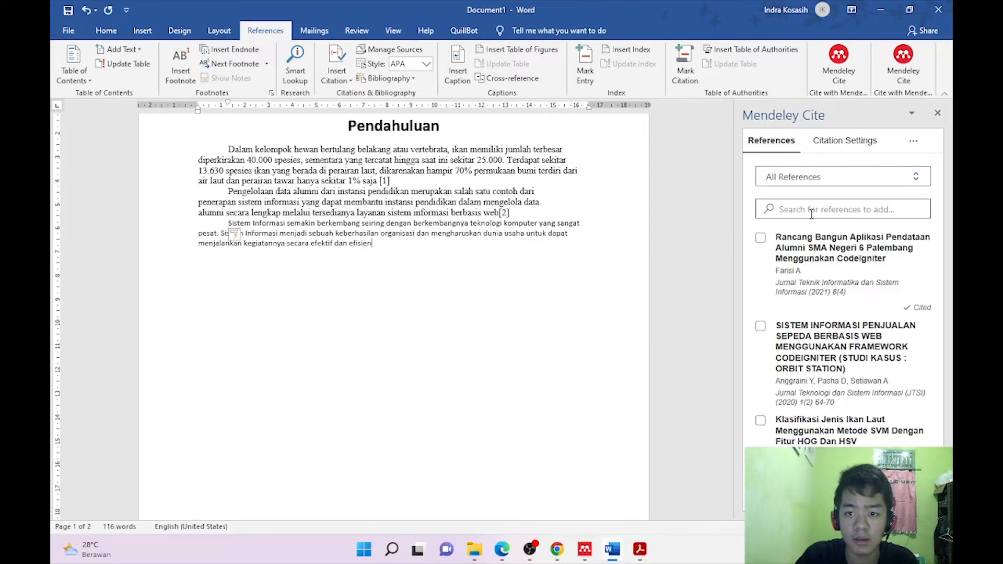
left_click(760, 326)
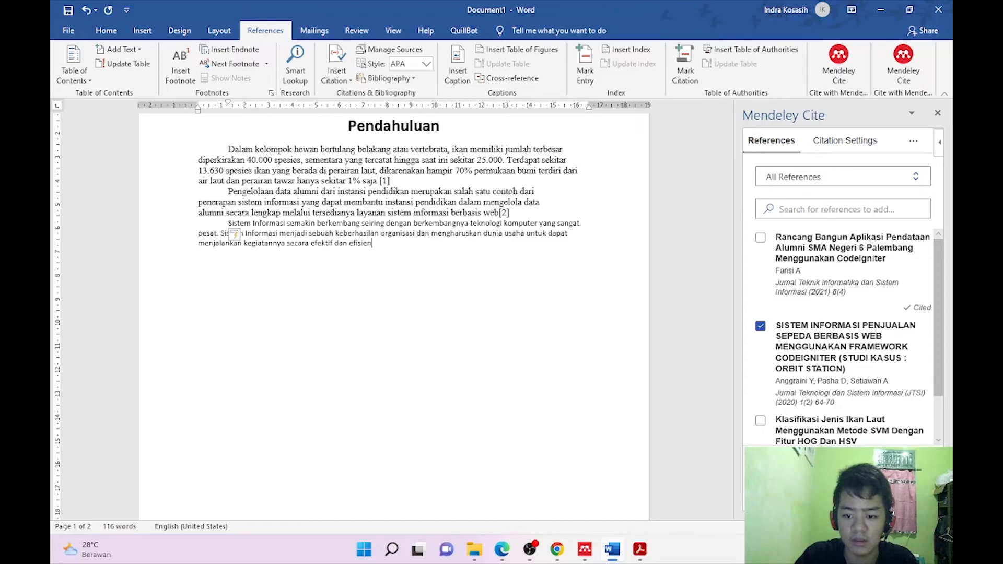
left_click(844, 496)
scroll(561, 329, "up", 3)
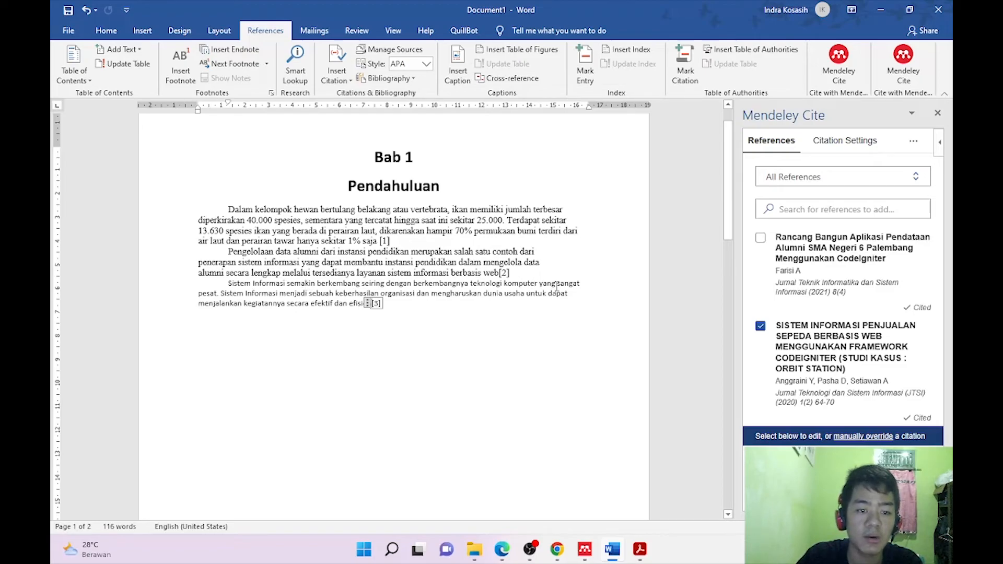
left_click(408, 310)
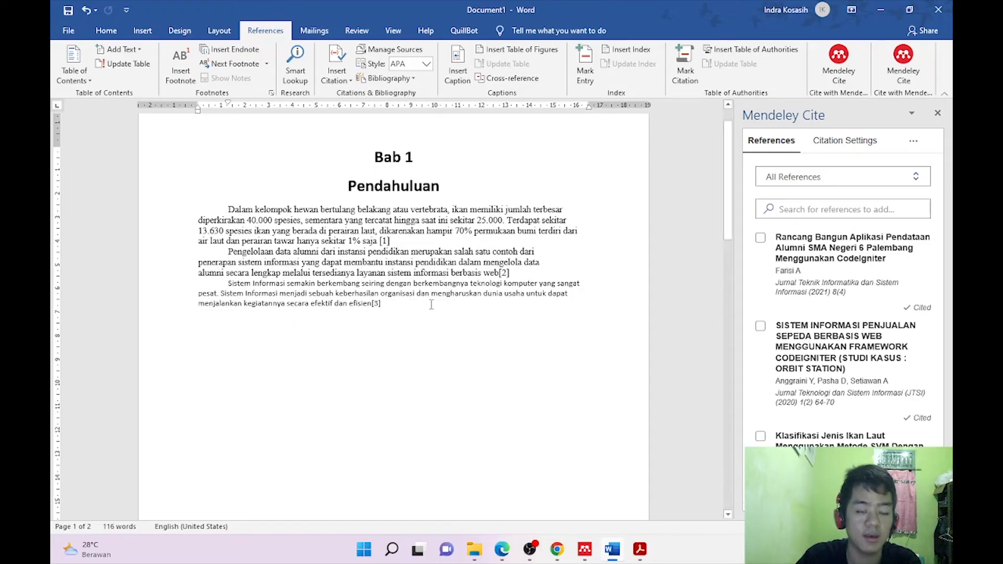
Break the page above the Daftar Pustaka heading so it starts a new page.
scroll(416, 307, "down", 14)
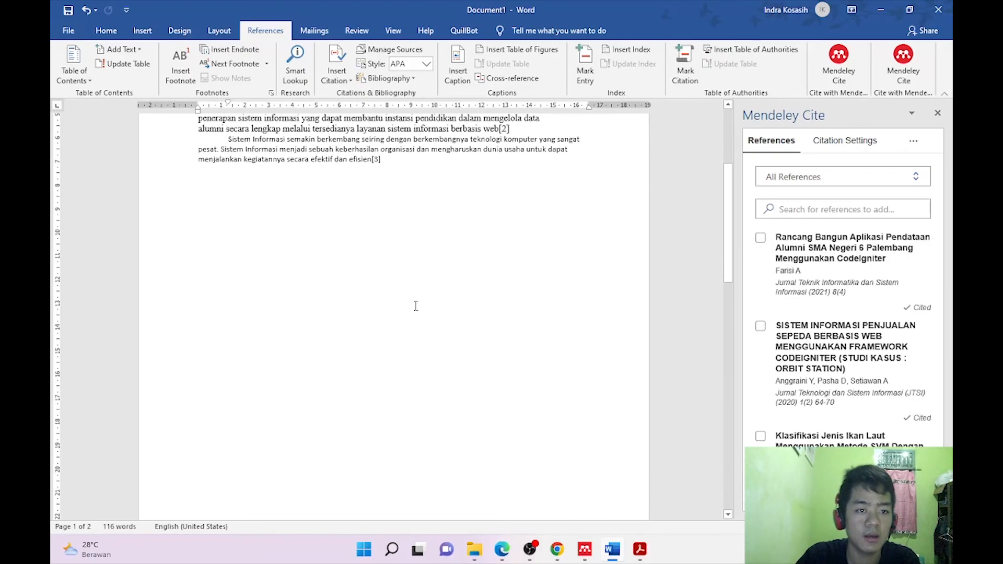
scroll(416, 304, "down", 6)
left_click(375, 239)
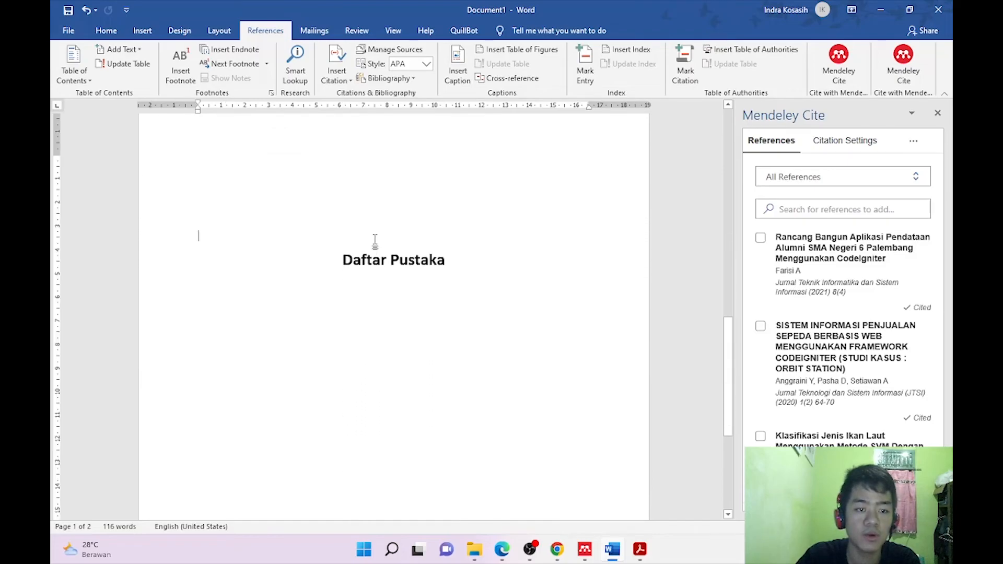
scroll(376, 242, "down", 3)
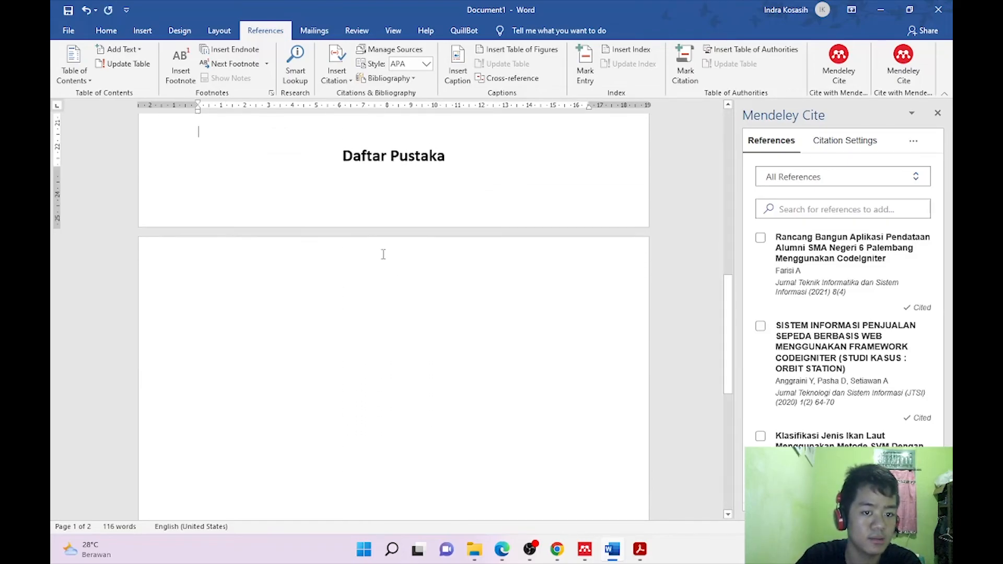
key("Return")
Insert the Mendeley Cite bibliography of references [1]–[3] beneath the Daftar Pustaka heading.
left_click(251, 347)
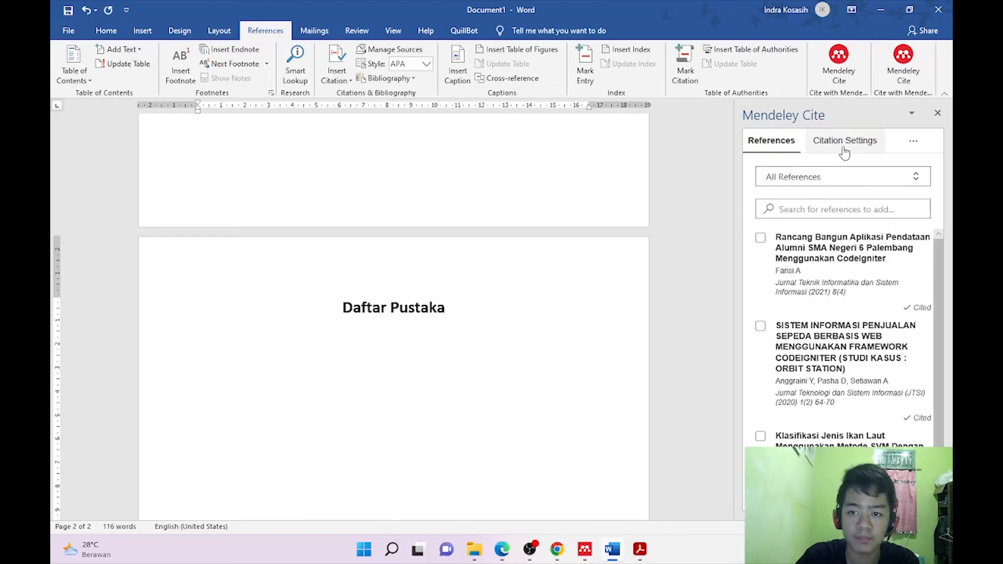
left_click(919, 148)
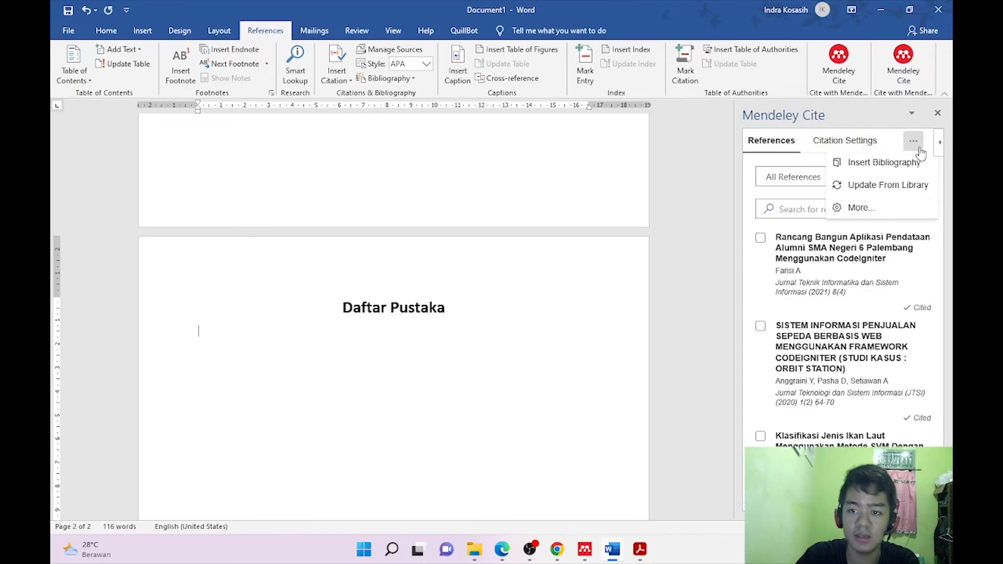
left_click(875, 173)
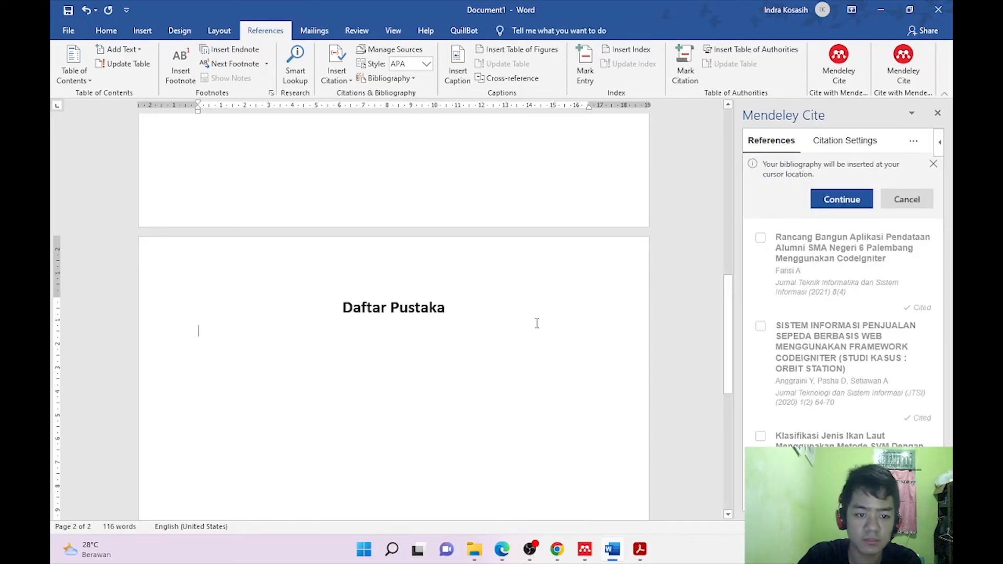
left_click(843, 199)
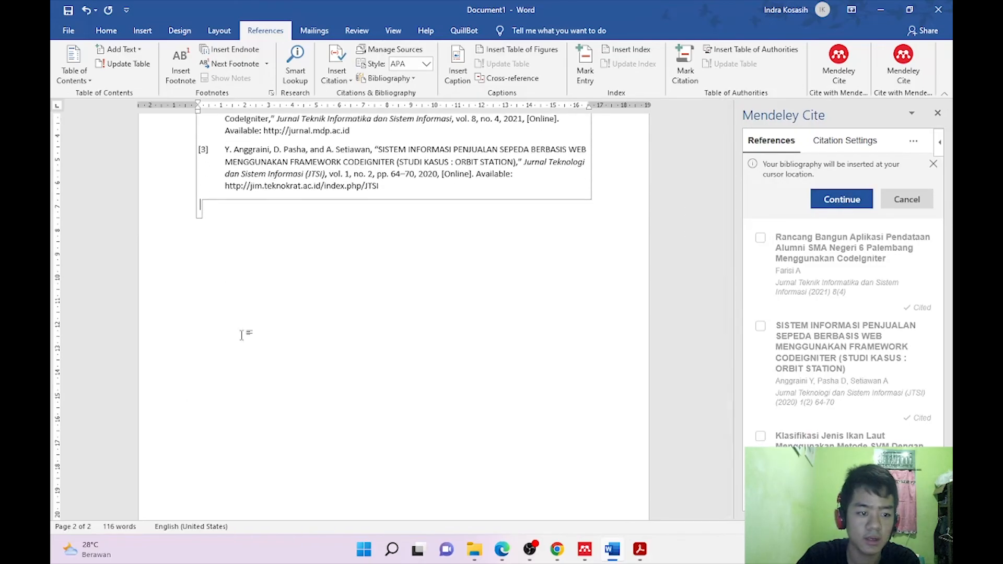
scroll(293, 253, "up", 3)
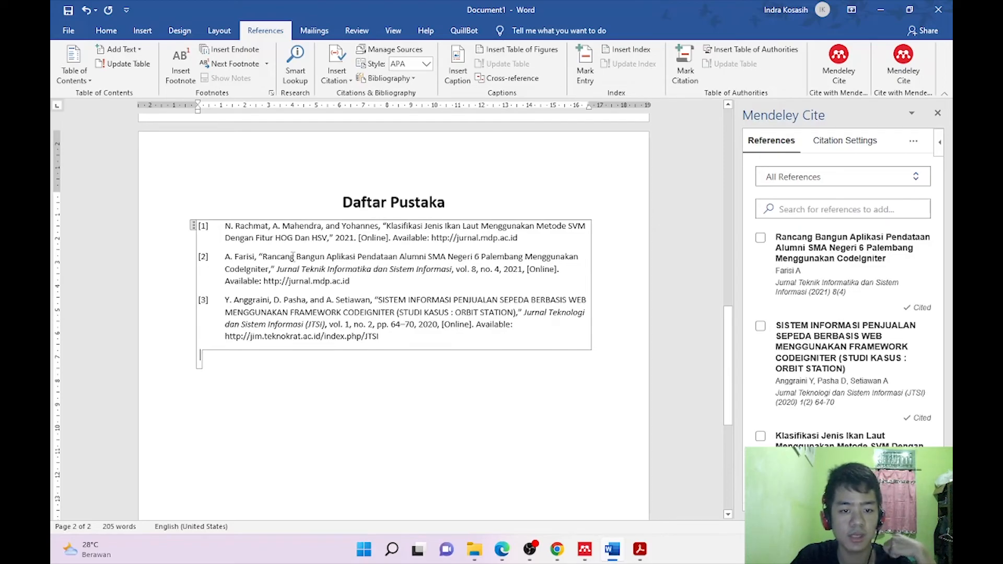
scroll(355, 330, "up", 3)
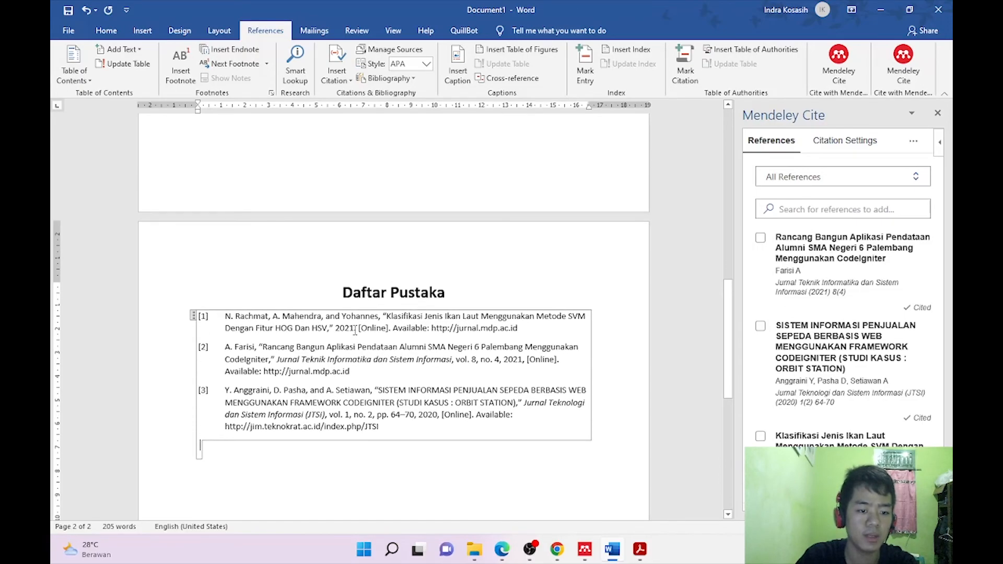
scroll(355, 330, "up", 20)
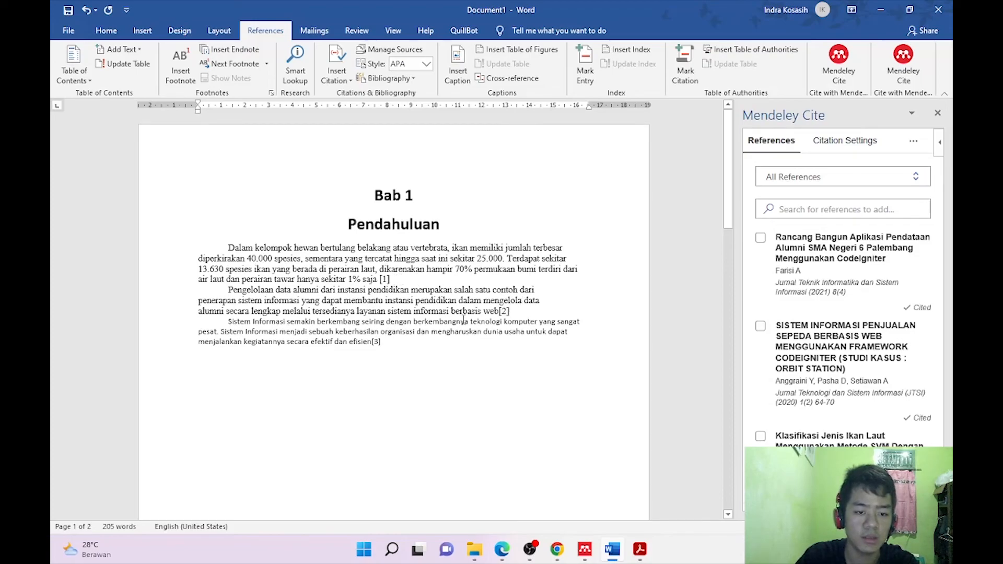
scroll(463, 320, "down", 1)
scroll(457, 314, "down", 10)
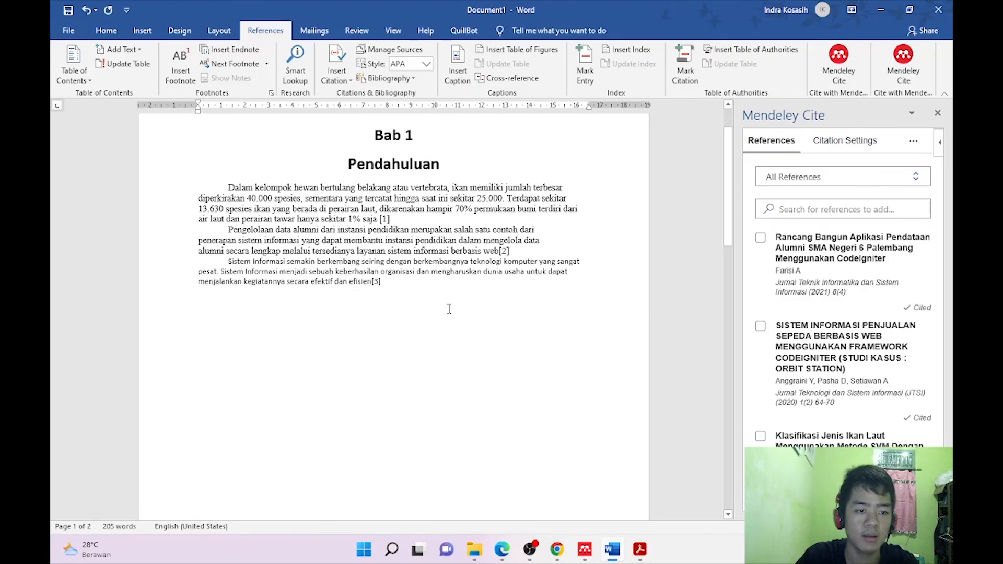
scroll(449, 309, "down", 8)
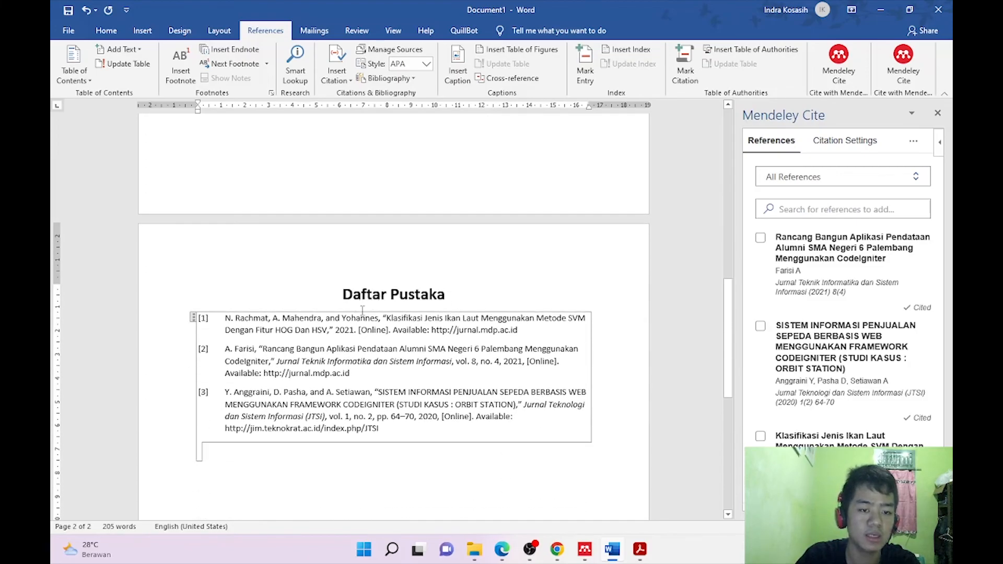
left_click(295, 331)
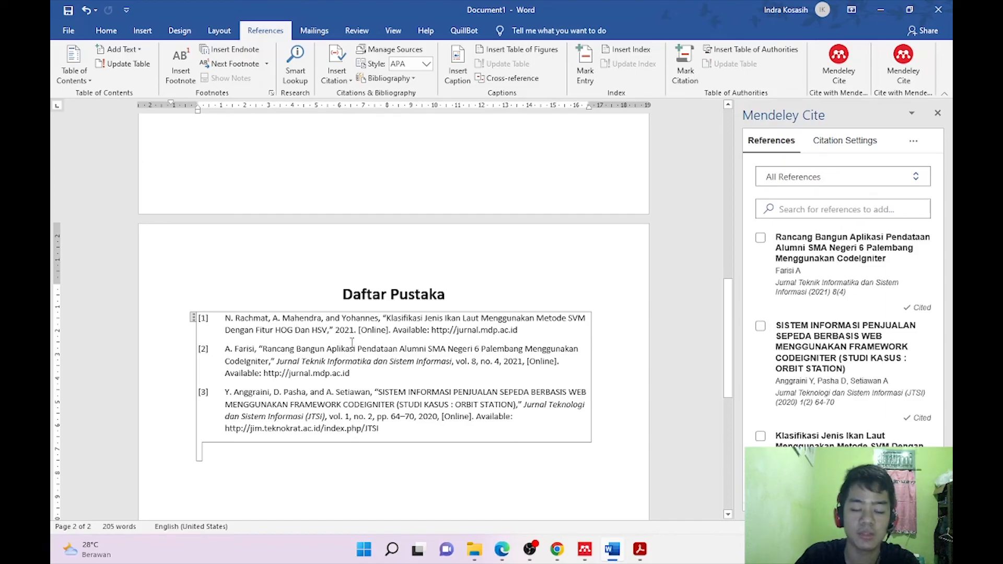
scroll(351, 335, "down", 1)
scroll(378, 376, "up", 10)
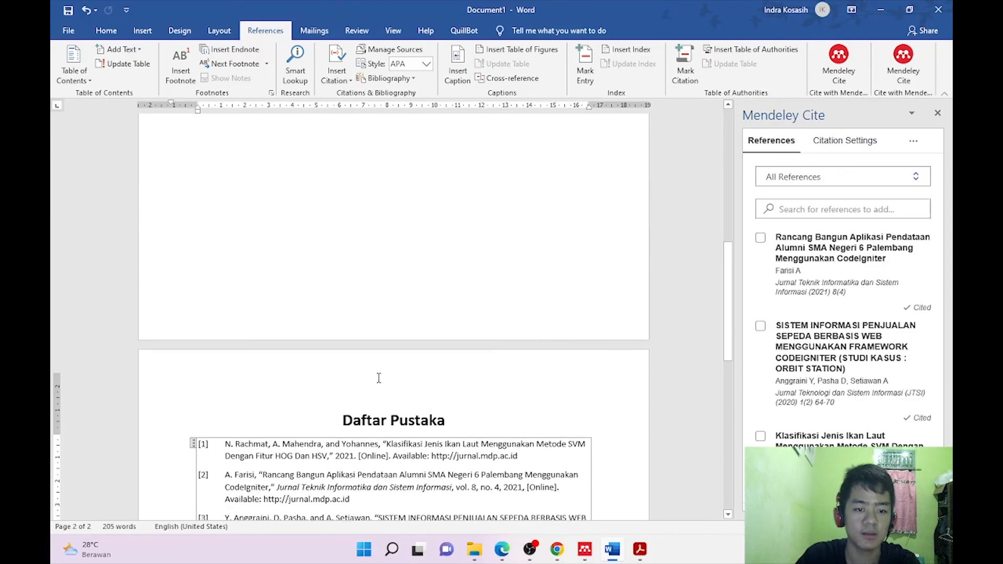
scroll(379, 388, "up", 5)
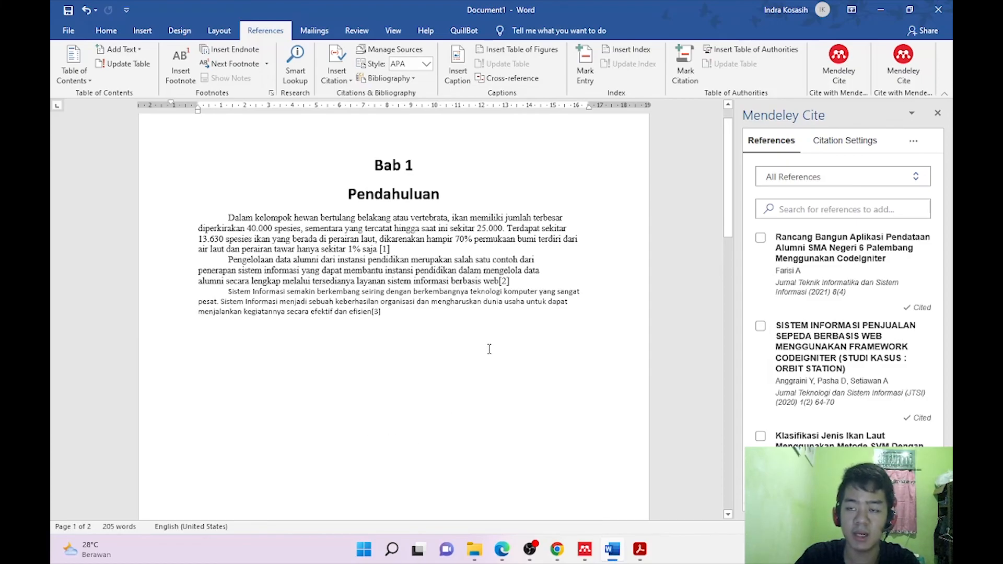
scroll(506, 343, "down", 10)
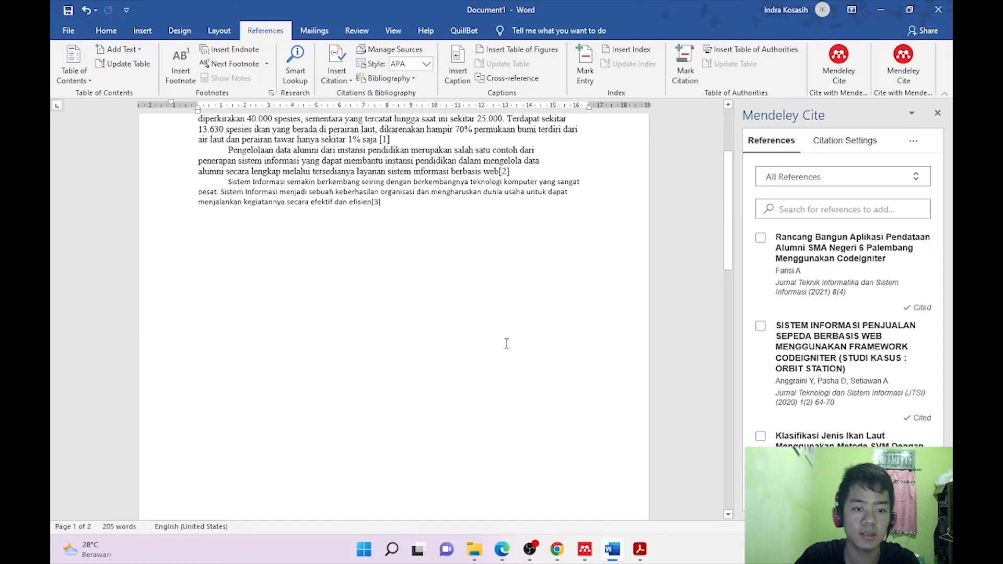
scroll(507, 345, "up", 10)
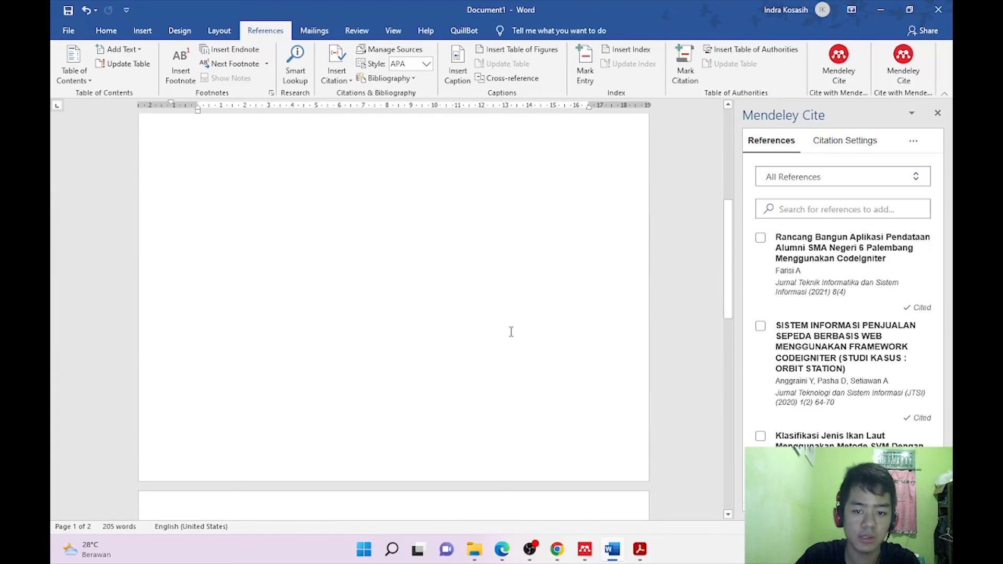
scroll(481, 392, "down", 3)
scroll(484, 383, "down", 8)
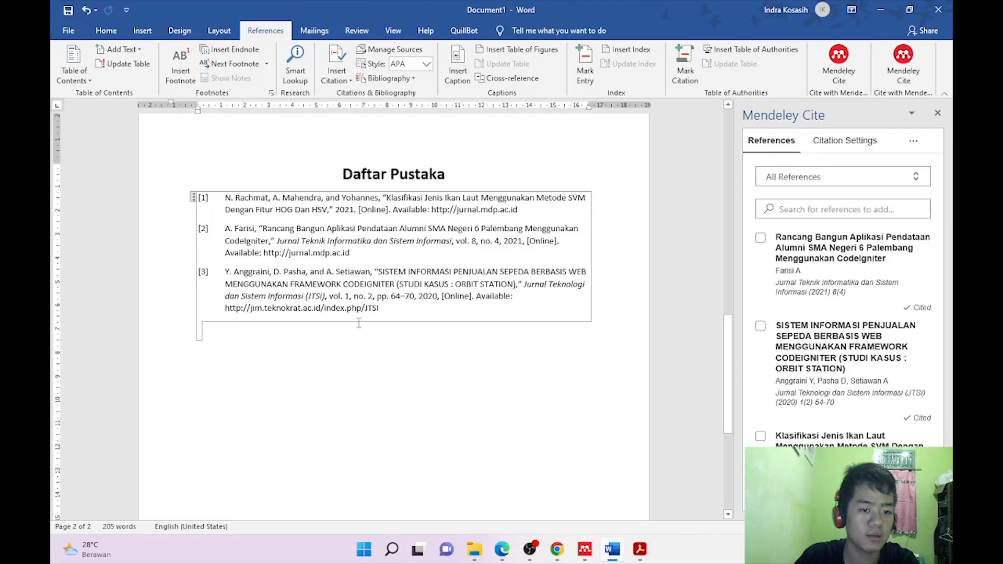
scroll(394, 339, "up", 4)
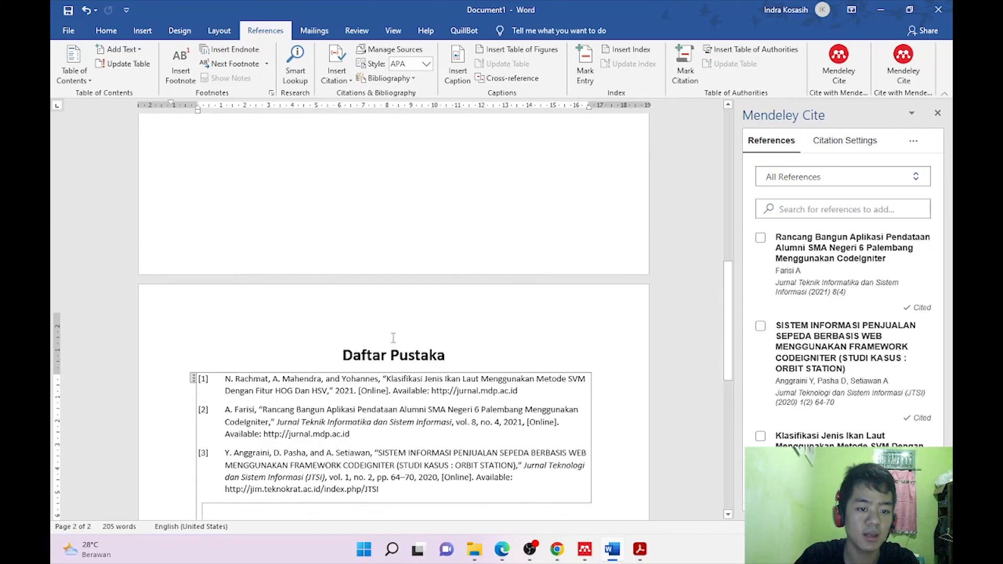
scroll(393, 338, "up", 10)
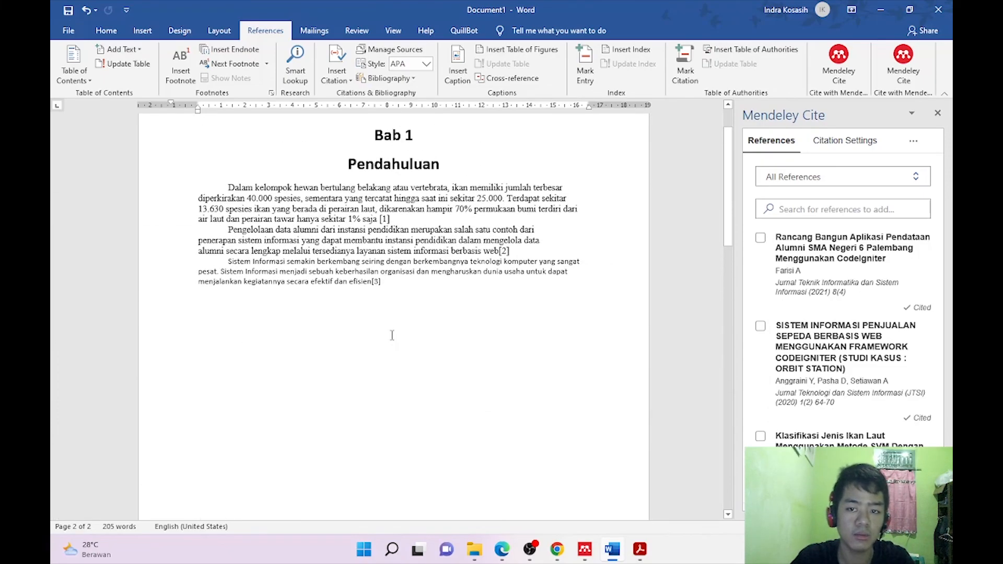
scroll(392, 336, "down", 11)
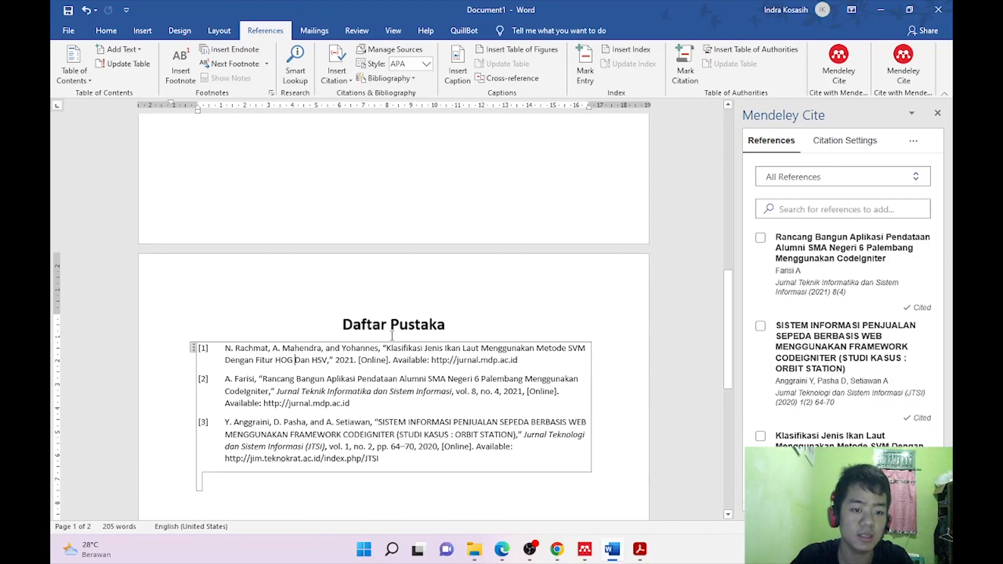